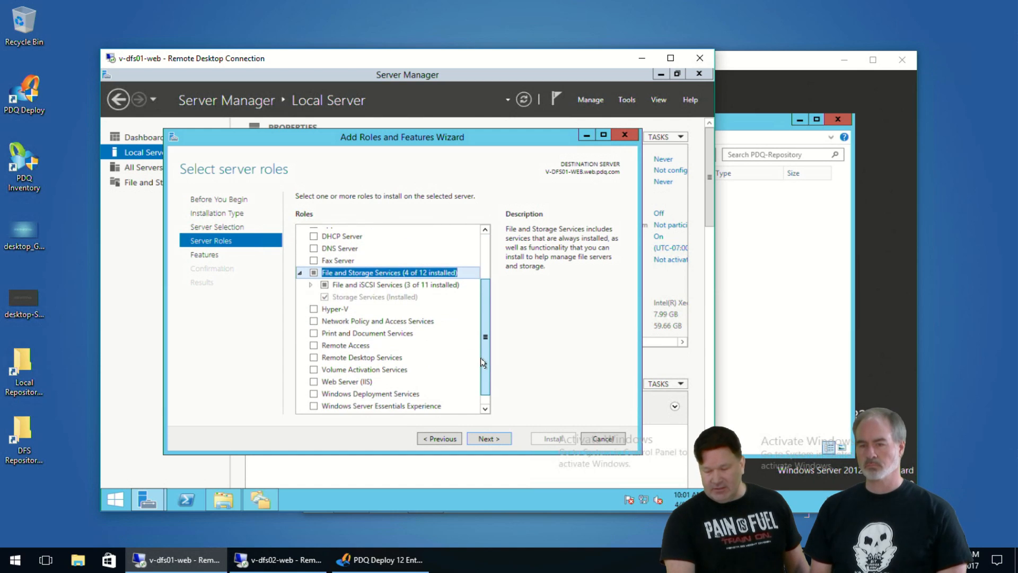
Expand File and iSCSI Services to check the DFS role services, and cancel the Add Roles and Features Wizard
{"action": "left_click", "coordinate": [312, 286]}
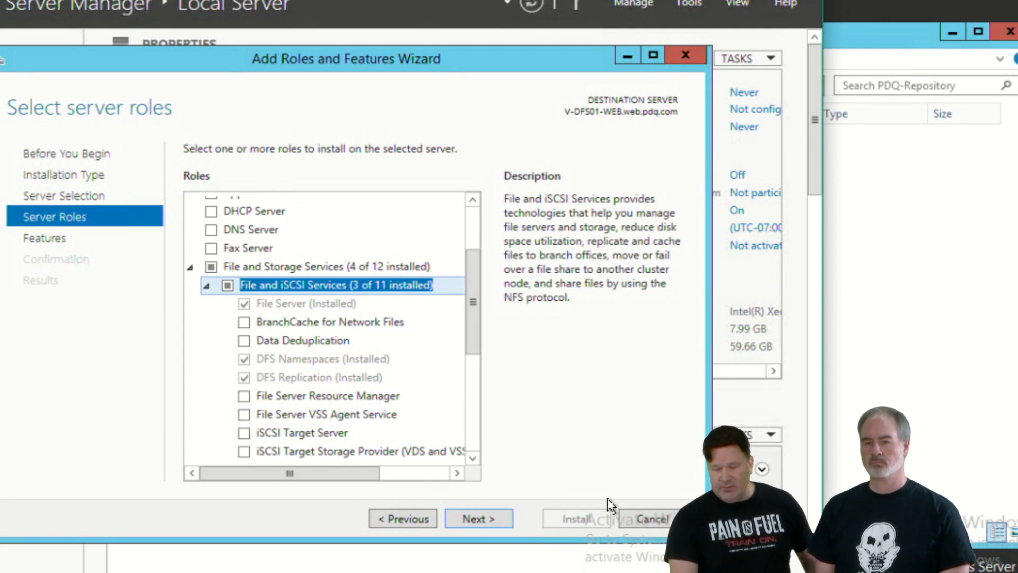
{"action": "left_click", "coordinate": [654, 520]}
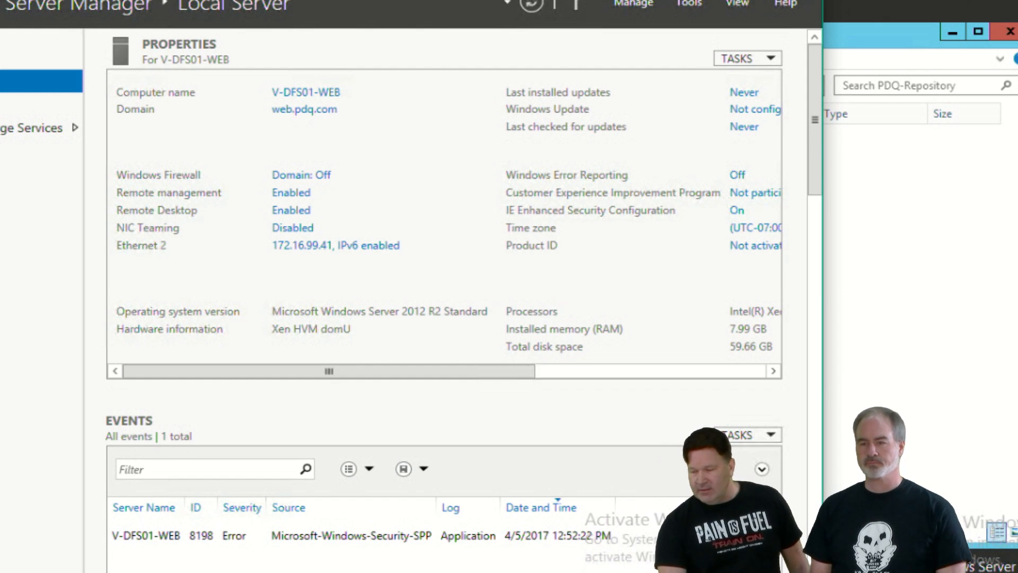
{"action": "left_click", "coordinate": [742, 0]}
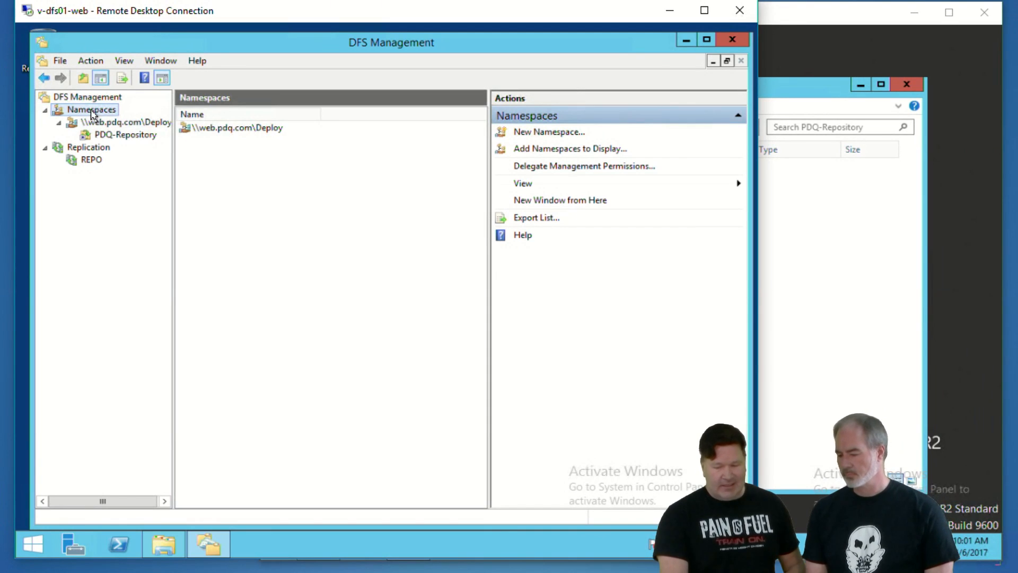
Start a new DFS namespace and specify v-dfs01-web as its namespace server
{"action": "right_click", "coordinate": [91, 111]}
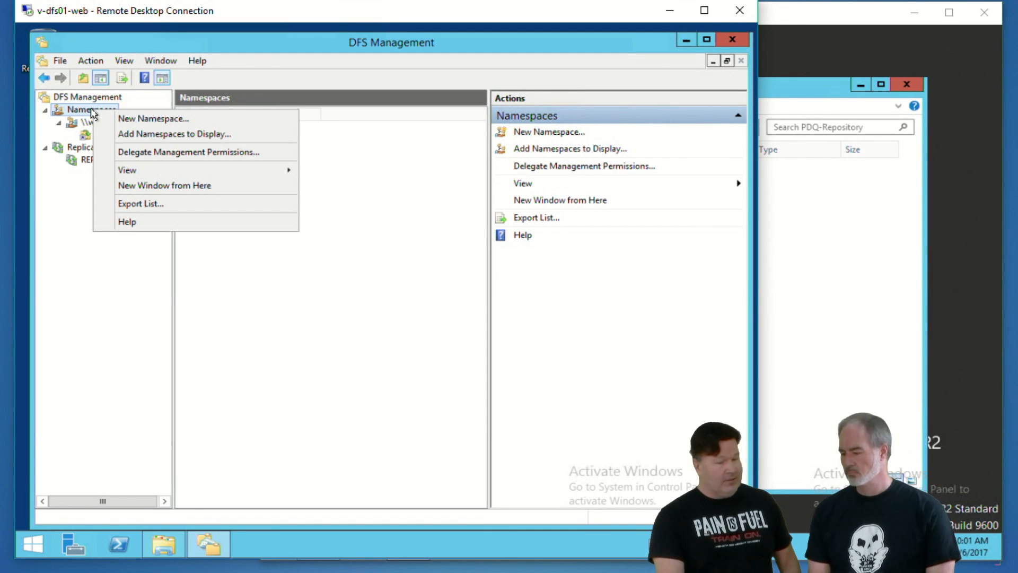
{"action": "left_click", "coordinate": [137, 119]}
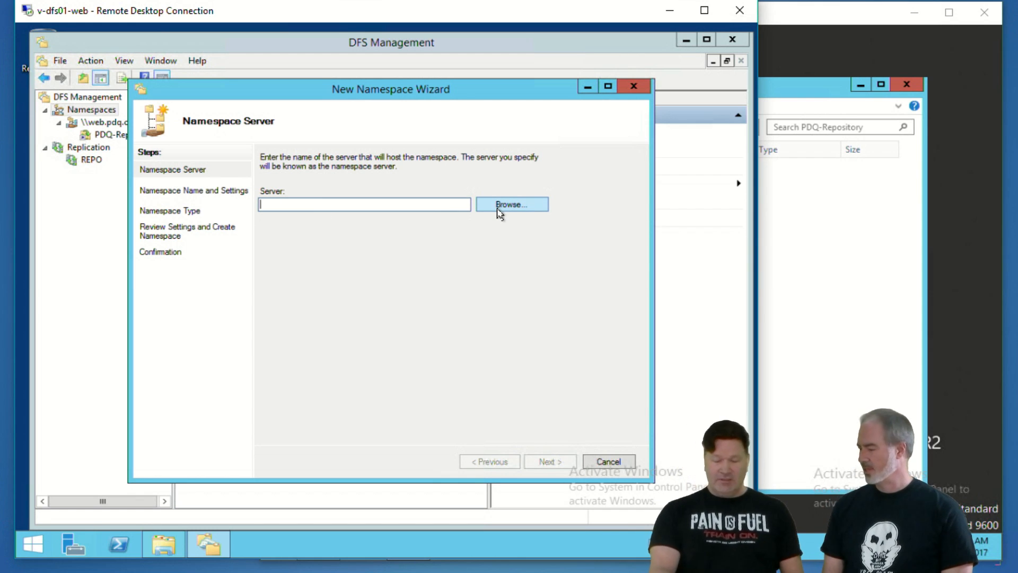
{"action": "type", "text": "v-"}
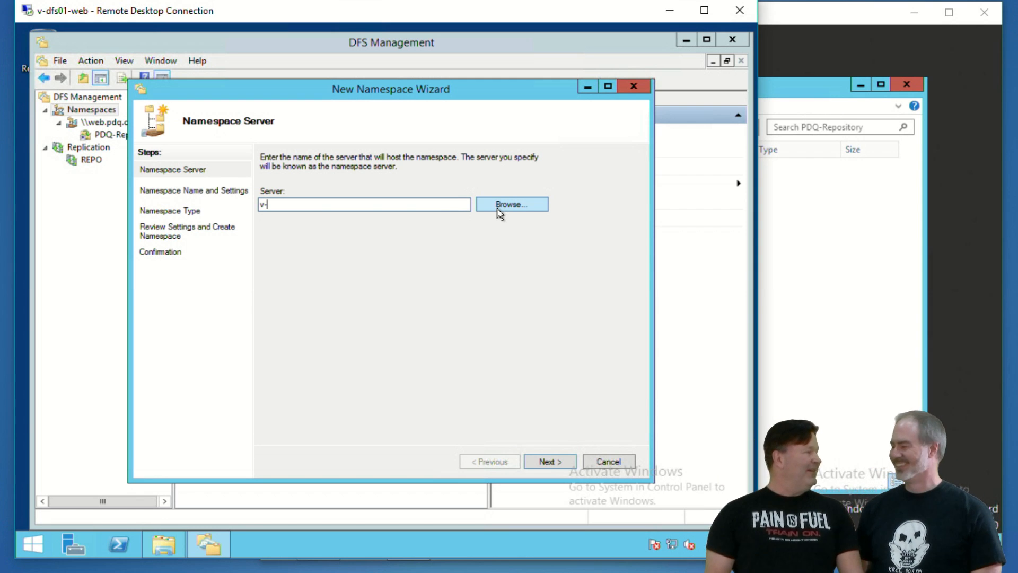
{"action": "type", "text": "dfs01"}
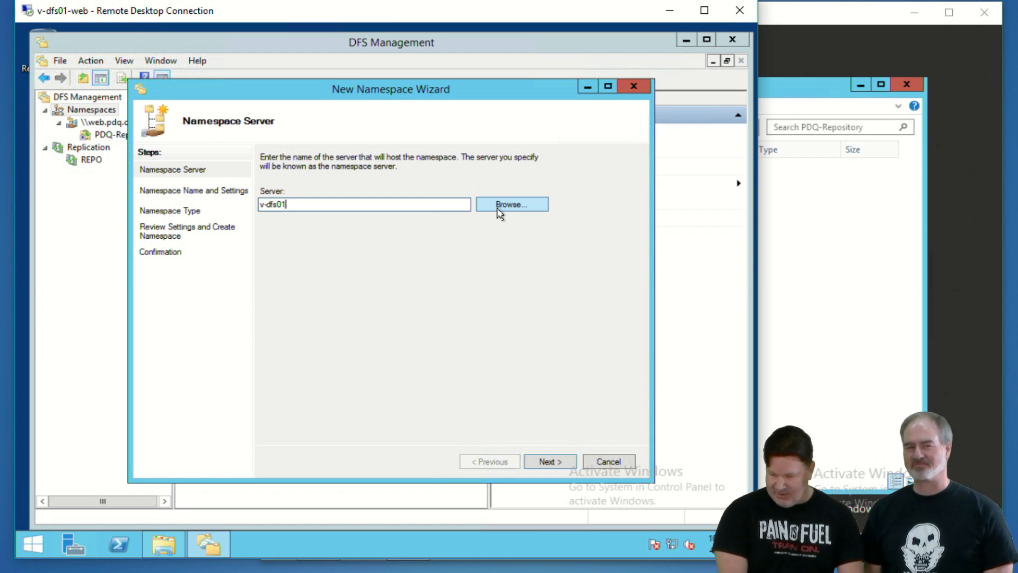
{"action": "type", "text": "-web"}
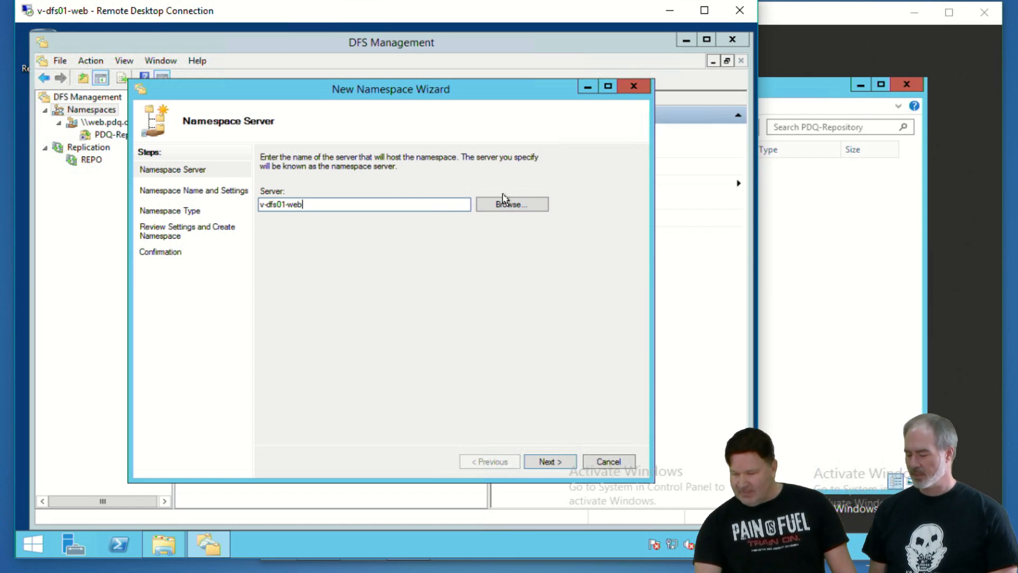
{"action": "left_click", "coordinate": [543, 458]}
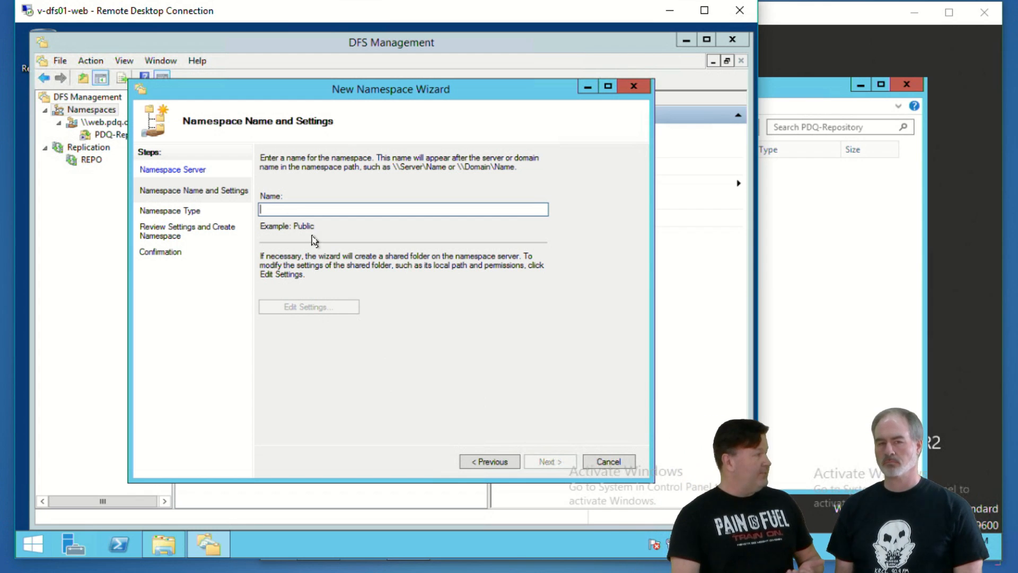
Name the namespace deploy1 and accept the domain-based type with Windows Server 2008 mode enabled
{"action": "type", "text": "d"}
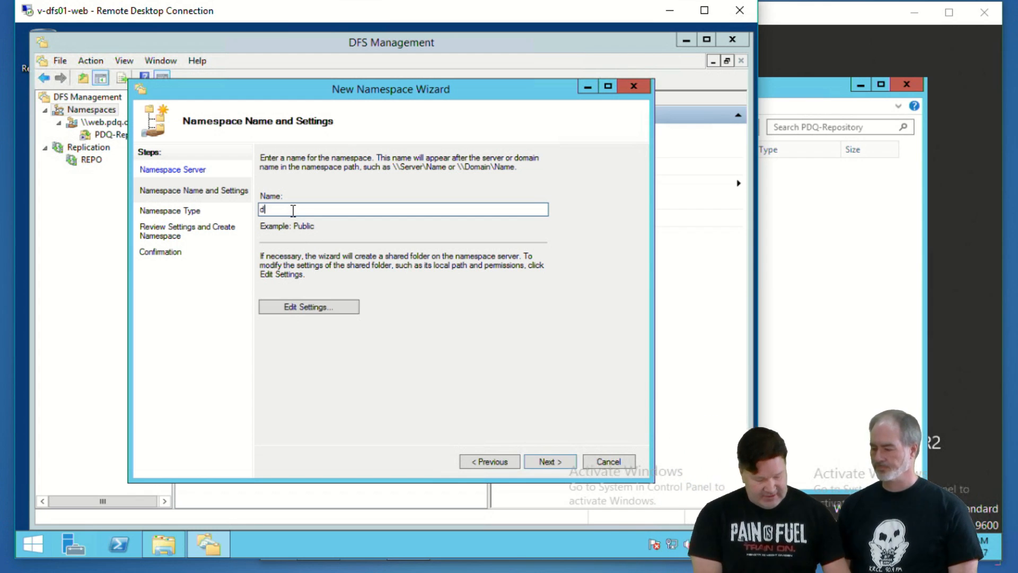
{"action": "type", "text": "eploy1"}
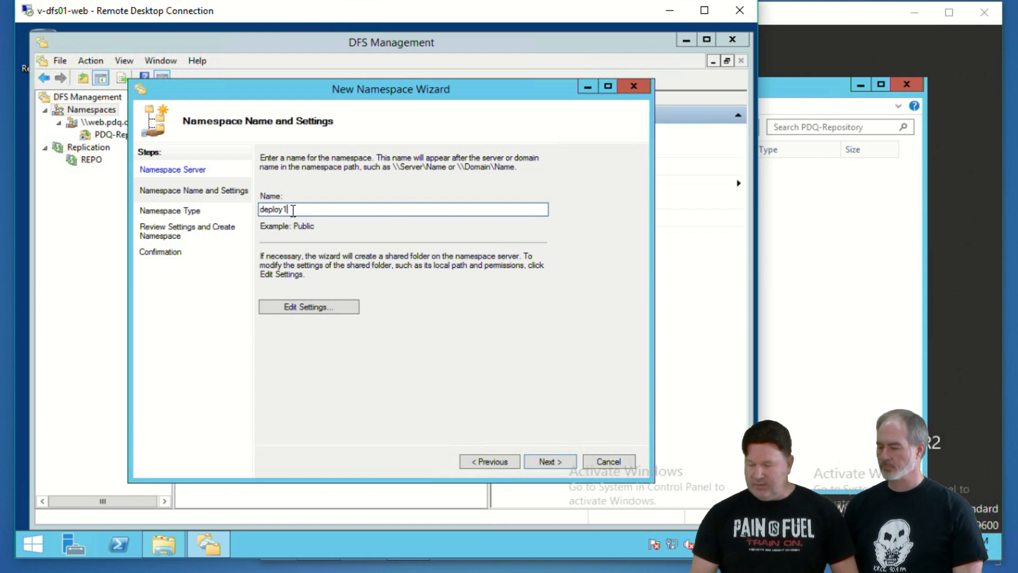
{"action": "left_click", "coordinate": [548, 461]}
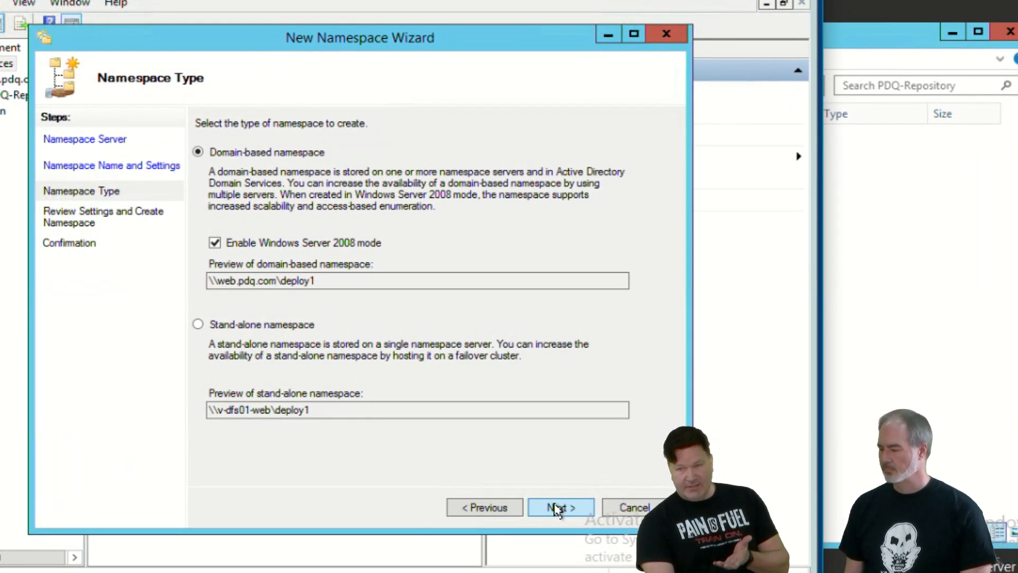
{"action": "left_click", "coordinate": [568, 513]}
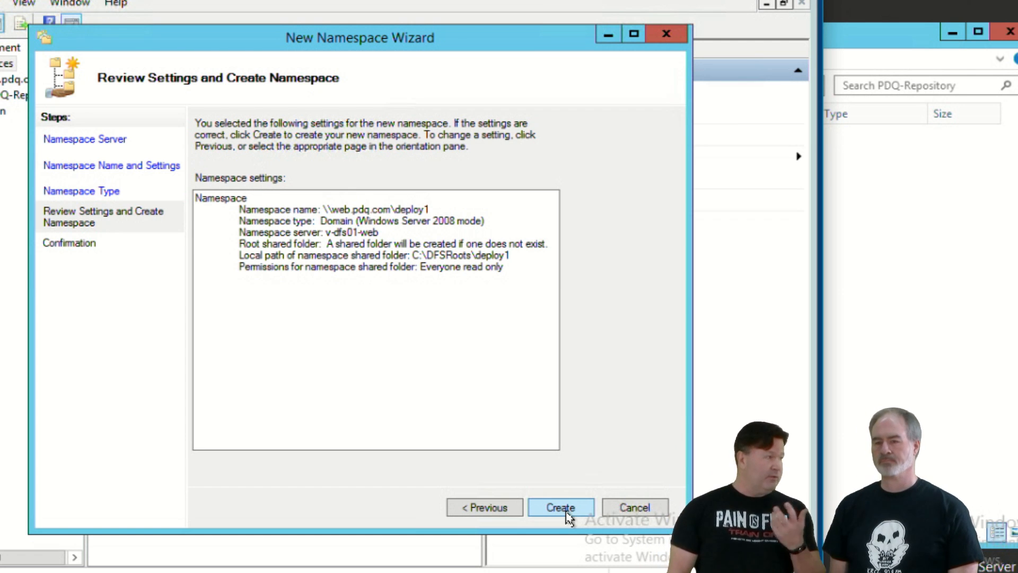
Cancel the New Namespace Wizard without creating the namespace
{"action": "left_click", "coordinate": [635, 510]}
{"action": "left_click", "coordinate": [455, 351]}
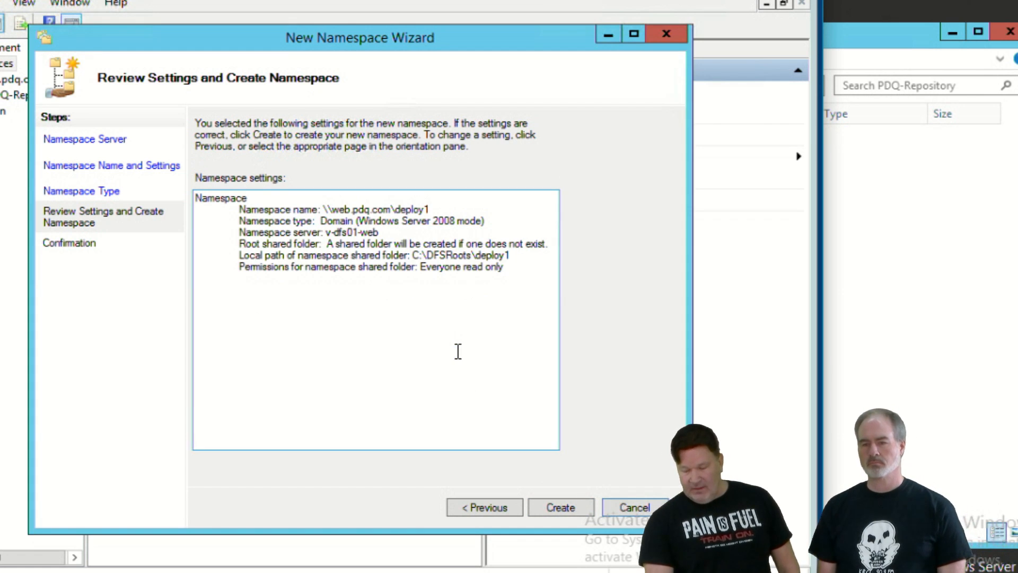
{"action": "left_click", "coordinate": [620, 508]}
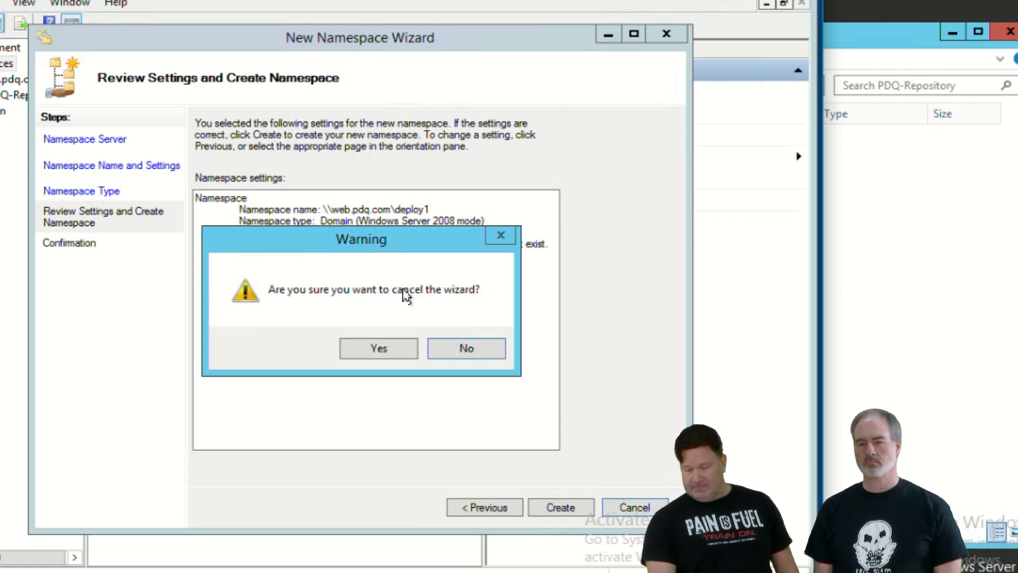
{"action": "left_click", "coordinate": [353, 349]}
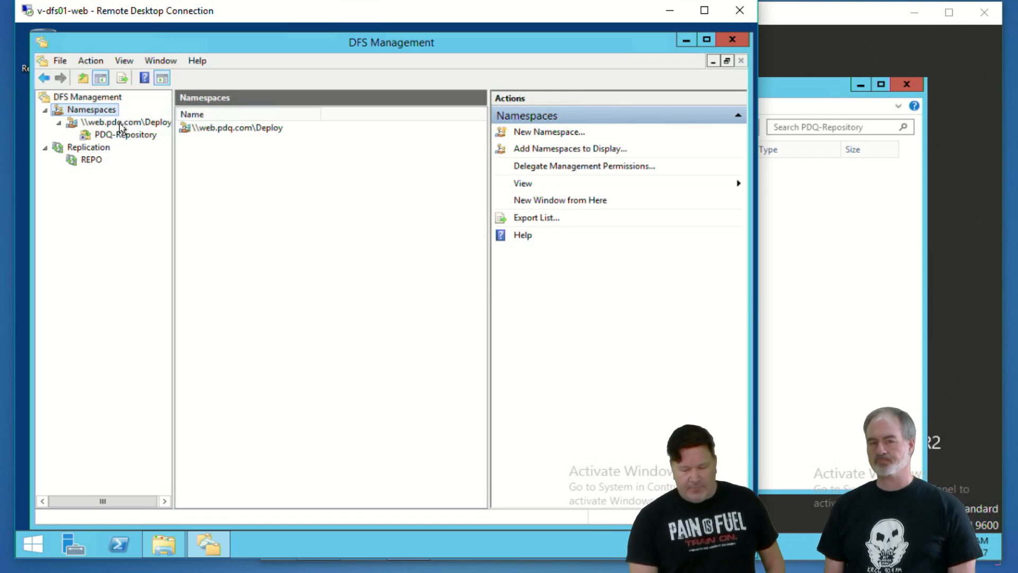
Examine the folders on Local Disk (C:) of v-dfs01-web and return to DFS Management
{"action": "left_click", "coordinate": [164, 545]}
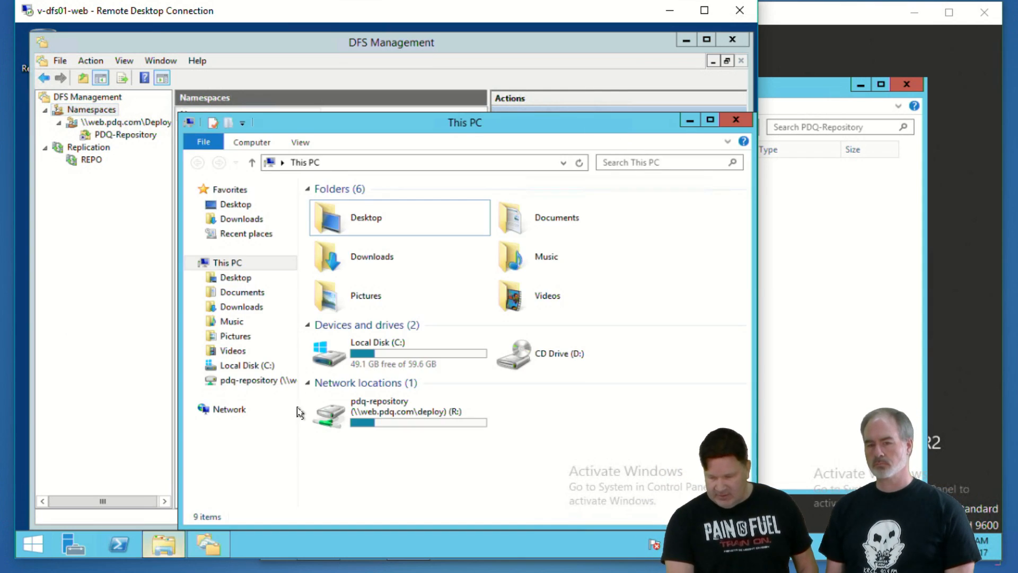
{"action": "double_click", "coordinate": [371, 355]}
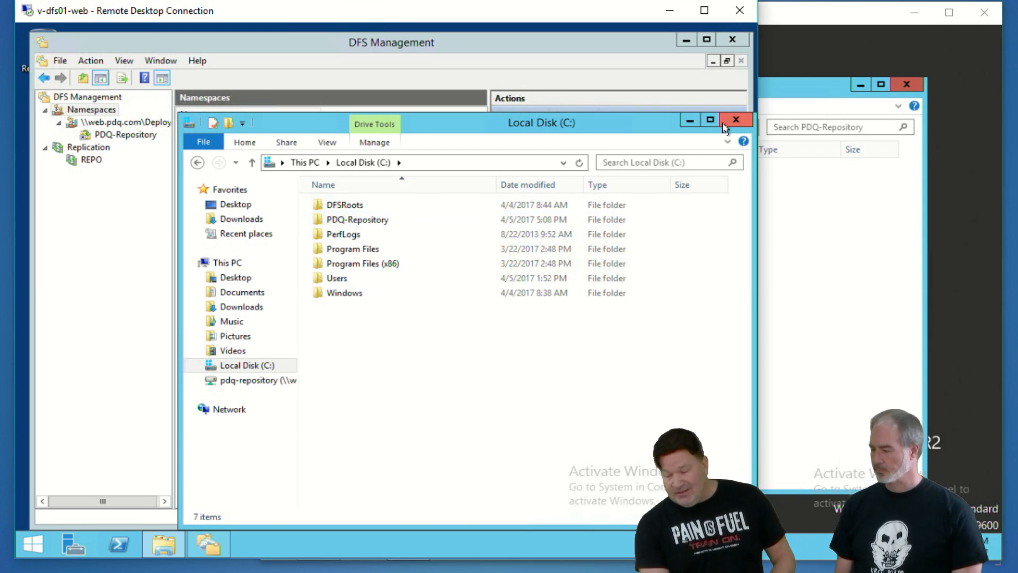
{"action": "left_click", "coordinate": [798, 211]}
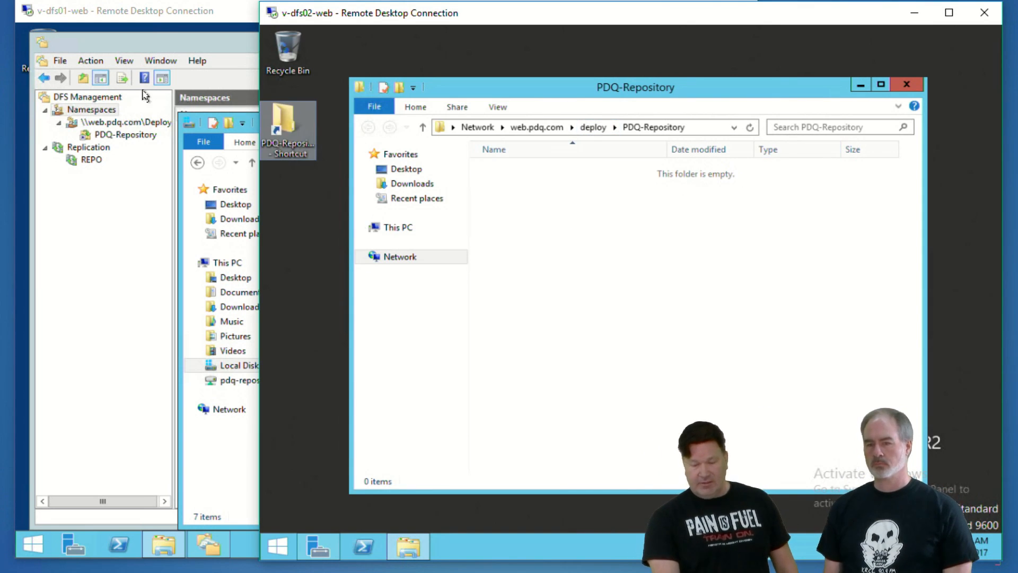
{"action": "left_click", "coordinate": [24, 122]}
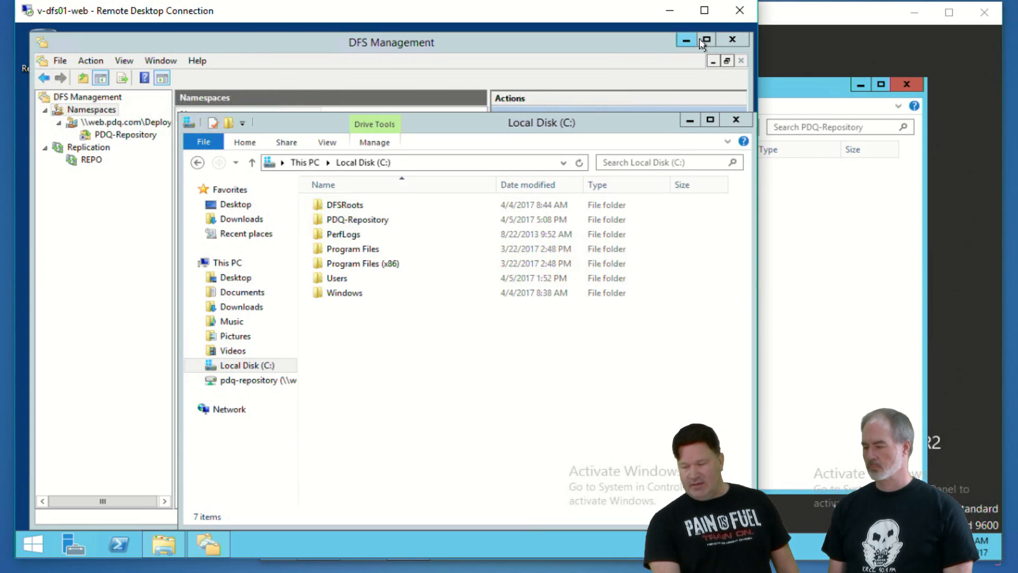
{"action": "left_click", "coordinate": [686, 41]}
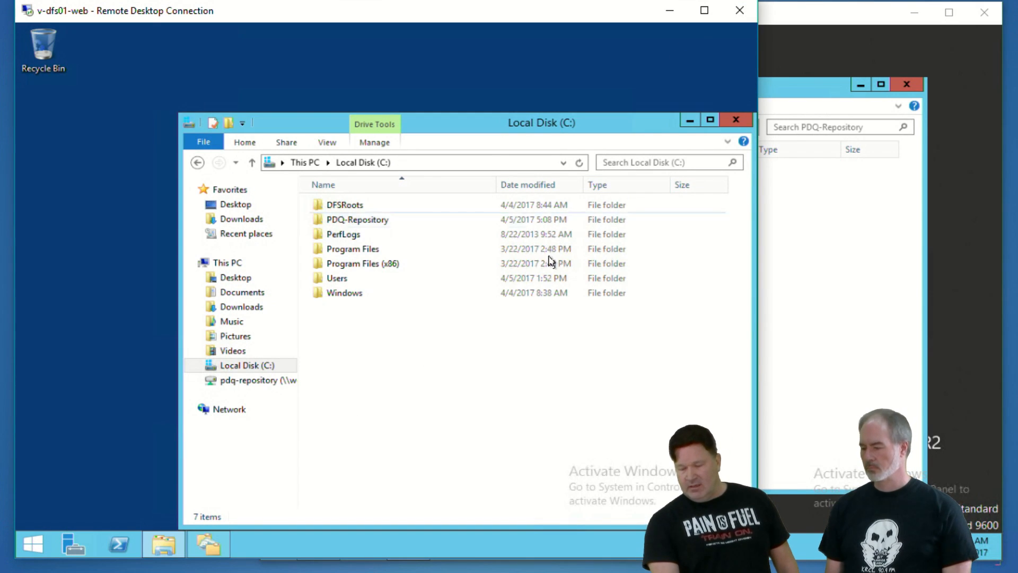
{"action": "left_click", "coordinate": [208, 544]}
Check the PDQ-Repository folder on Local Disk (C:) of v-dfs02-web and go back to the drive's root
{"action": "left_click", "coordinate": [978, 240]}
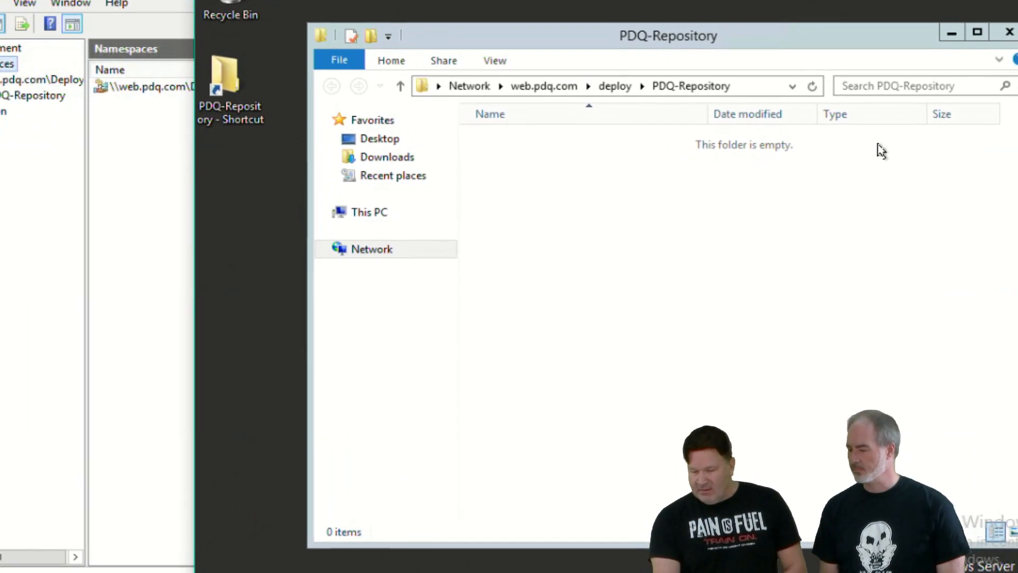
{"action": "left_click", "coordinate": [359, 211]}
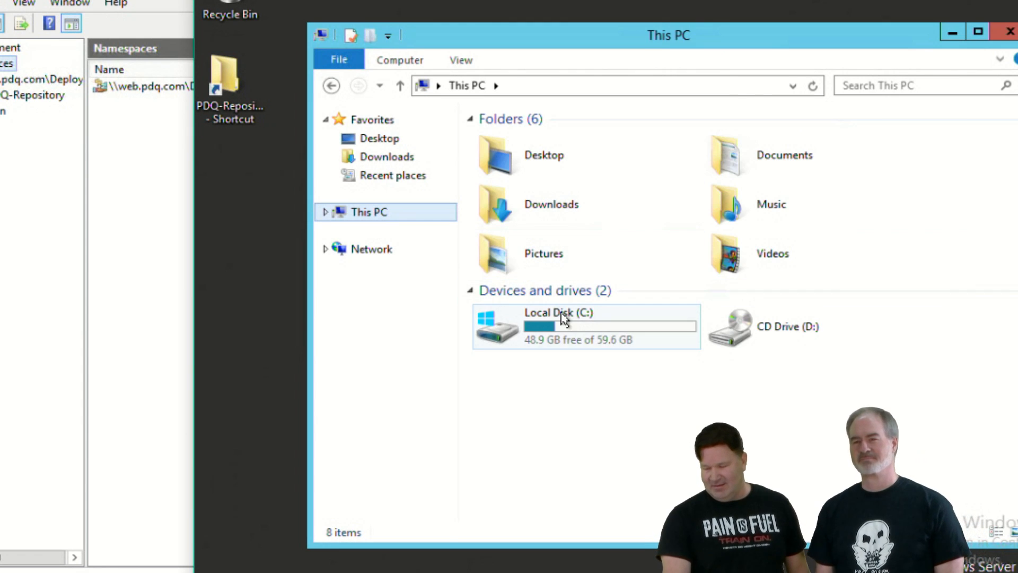
{"action": "double_click", "coordinate": [564, 318]}
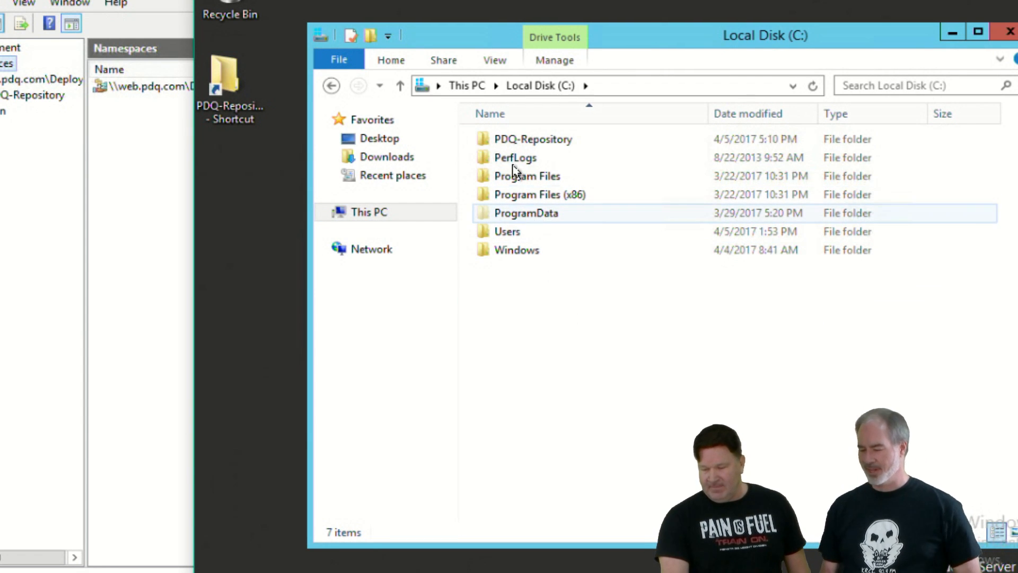
{"action": "double_click", "coordinate": [514, 140]}
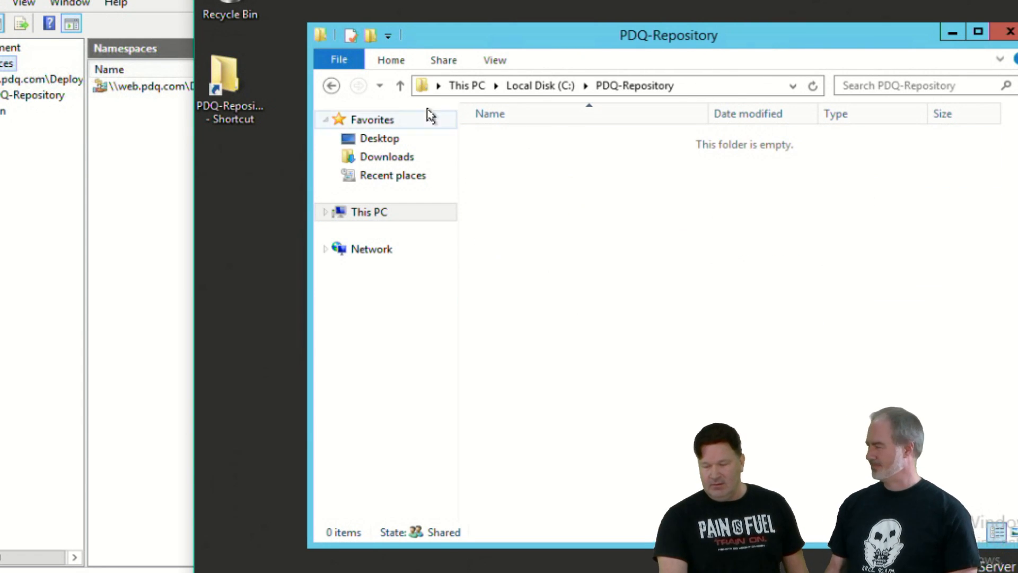
{"action": "left_click", "coordinate": [331, 85]}
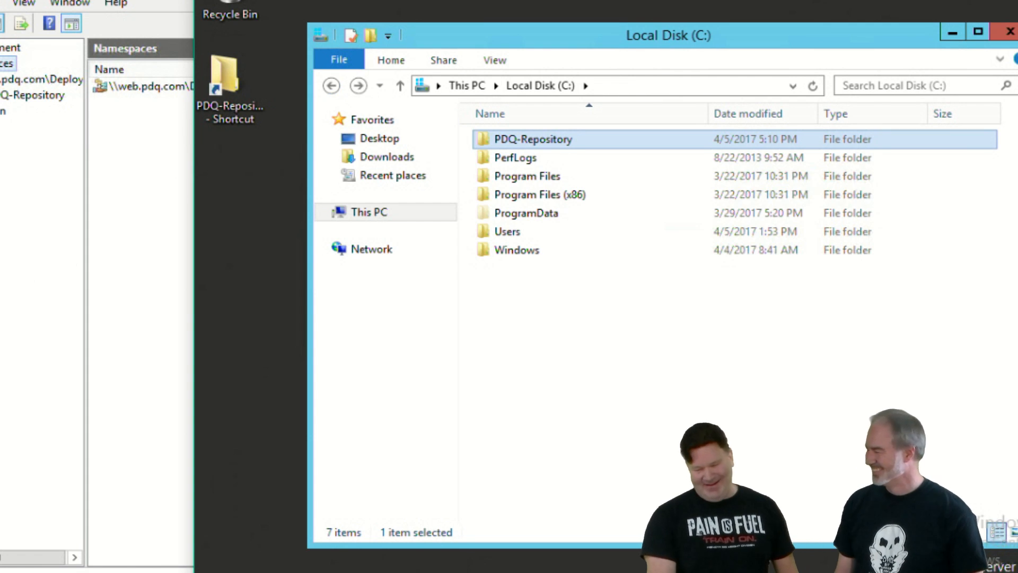
Start a new multipurpose replication group named repo1 in the web.pdq.com domain from DFS Management on v-dfs01-web
{"action": "left_click", "coordinate": [27, 285]}
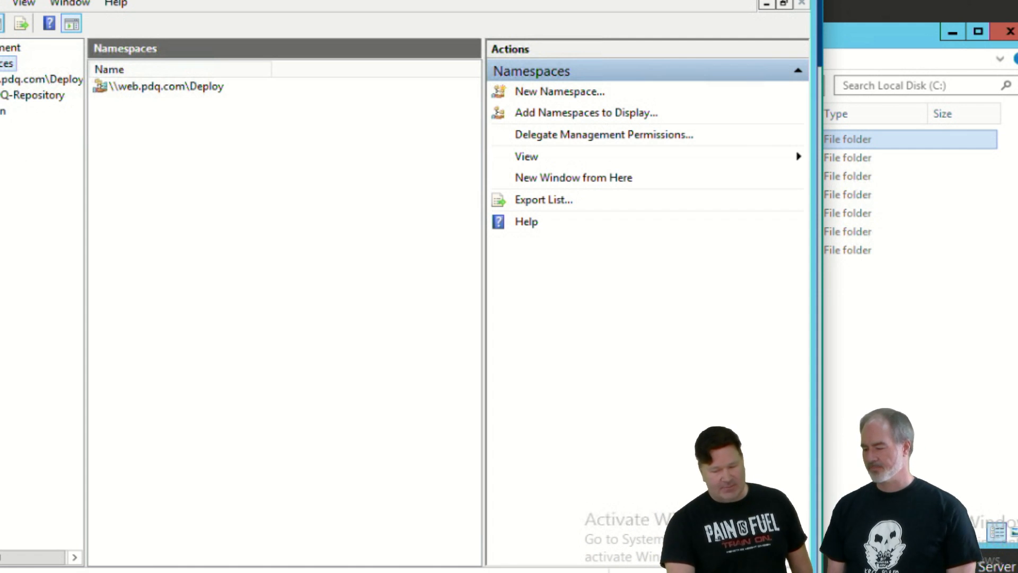
{"action": "right_click", "coordinate": [3, 111]}
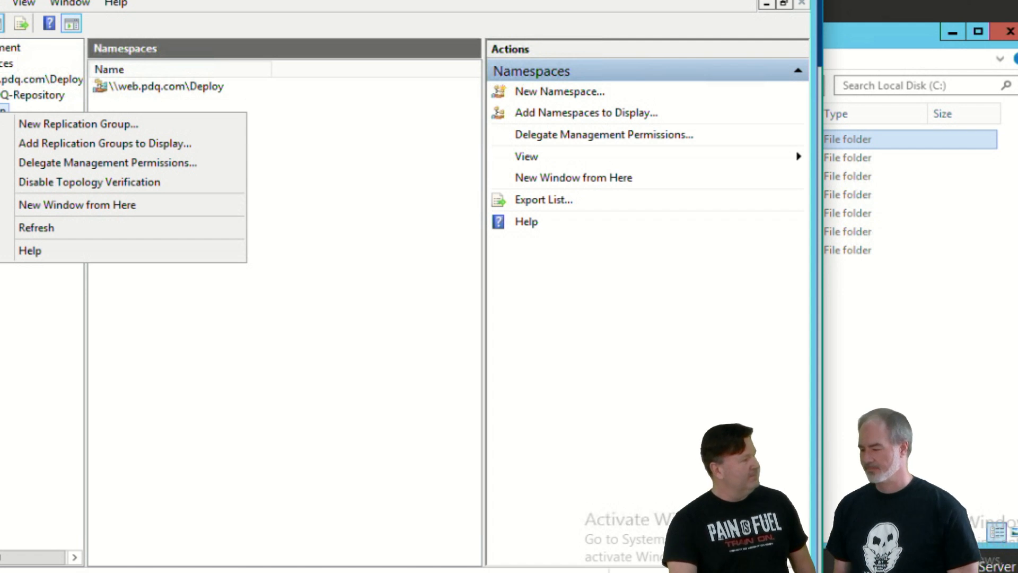
{"action": "left_click", "coordinate": [33, 125]}
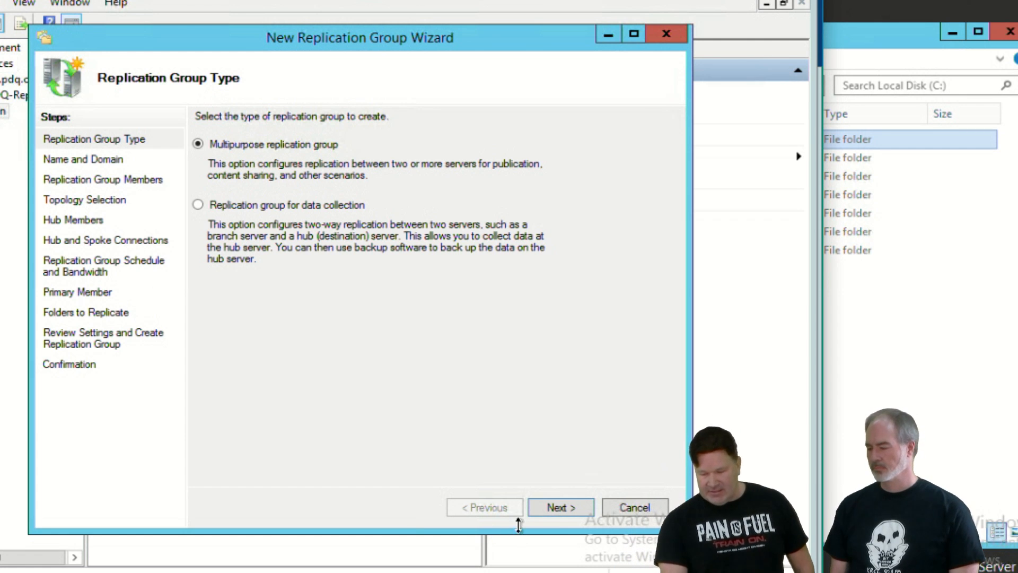
{"action": "left_click", "coordinate": [542, 507]}
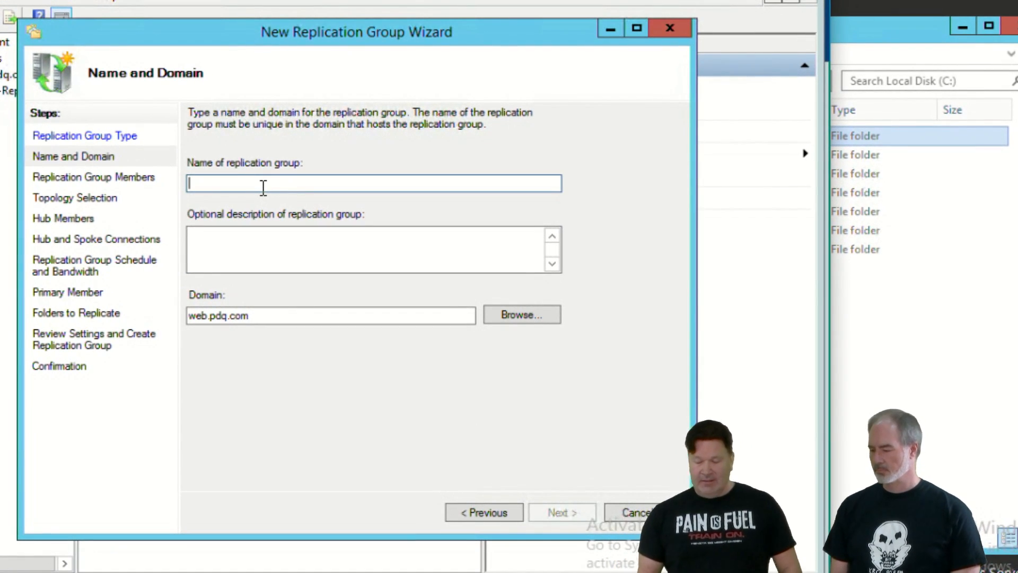
{"action": "type", "text": "repo1"}
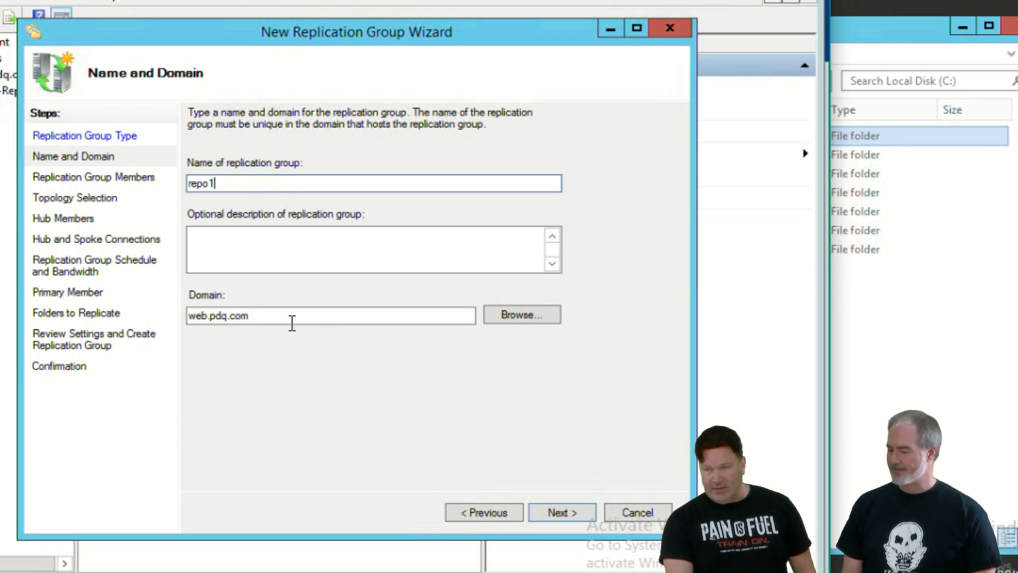
{"action": "left_click", "coordinate": [563, 514]}
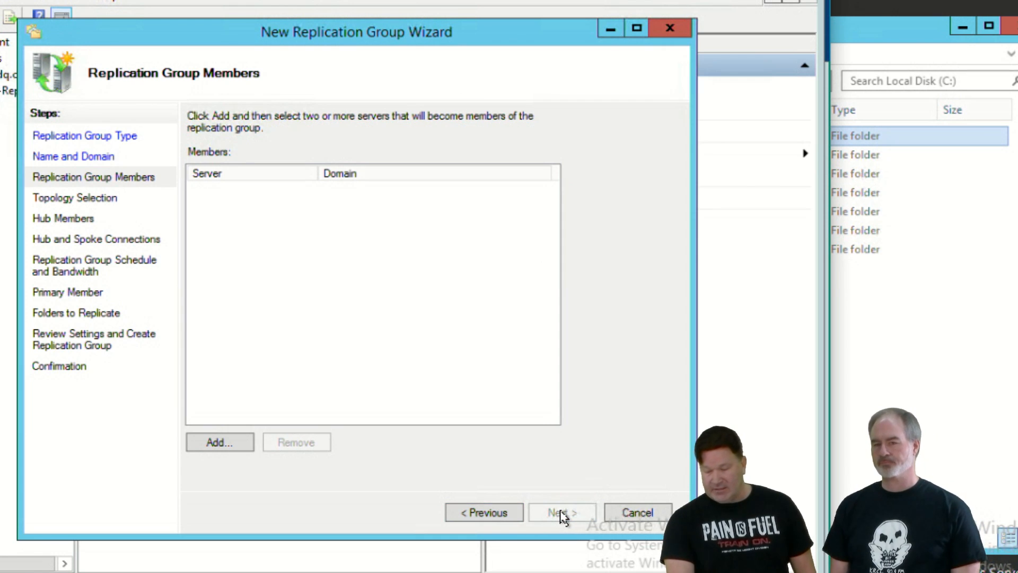
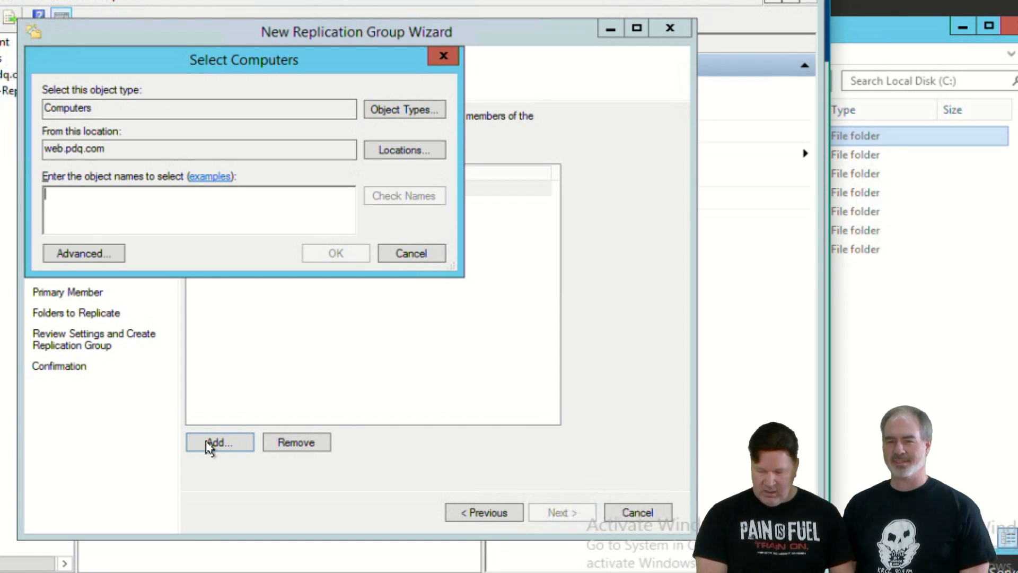
Add the server v-dfs02-web as a second member of the repo1 replication group
{"action": "type", "text": "v-dfs"}
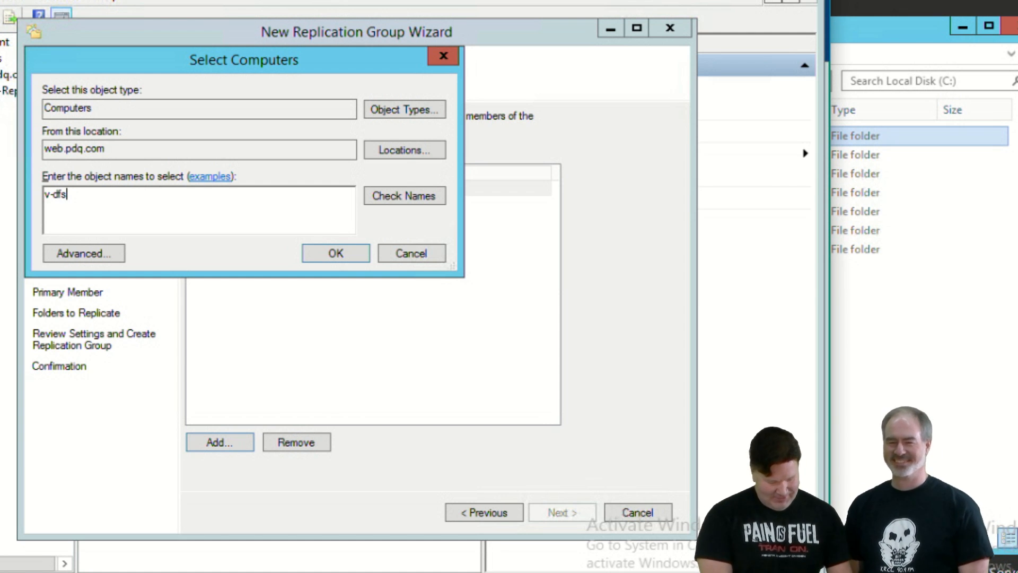
{"action": "type", "text": "02-web"}
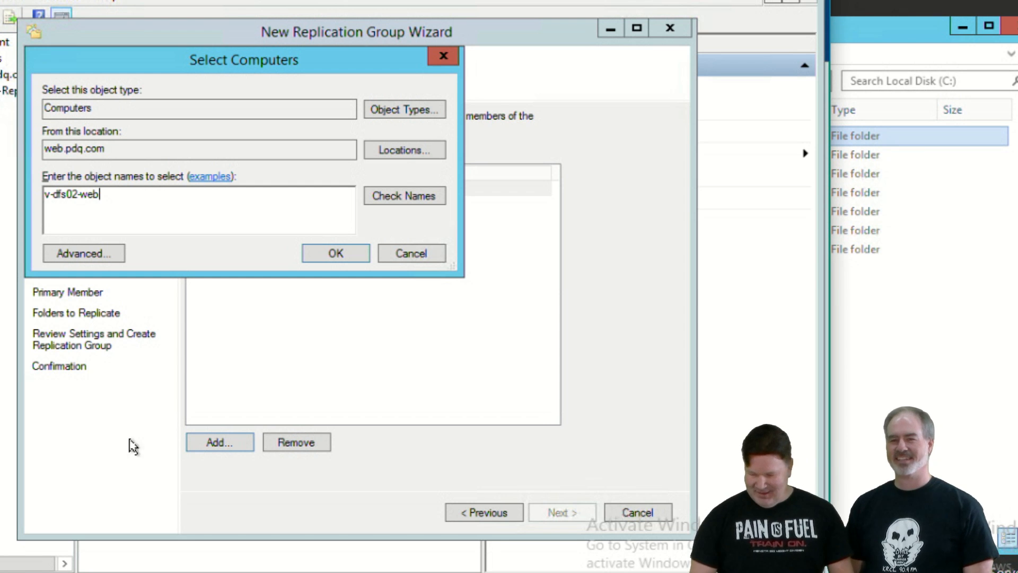
{"action": "left_click", "coordinate": [367, 196]}
{"action": "left_click", "coordinate": [336, 253]}
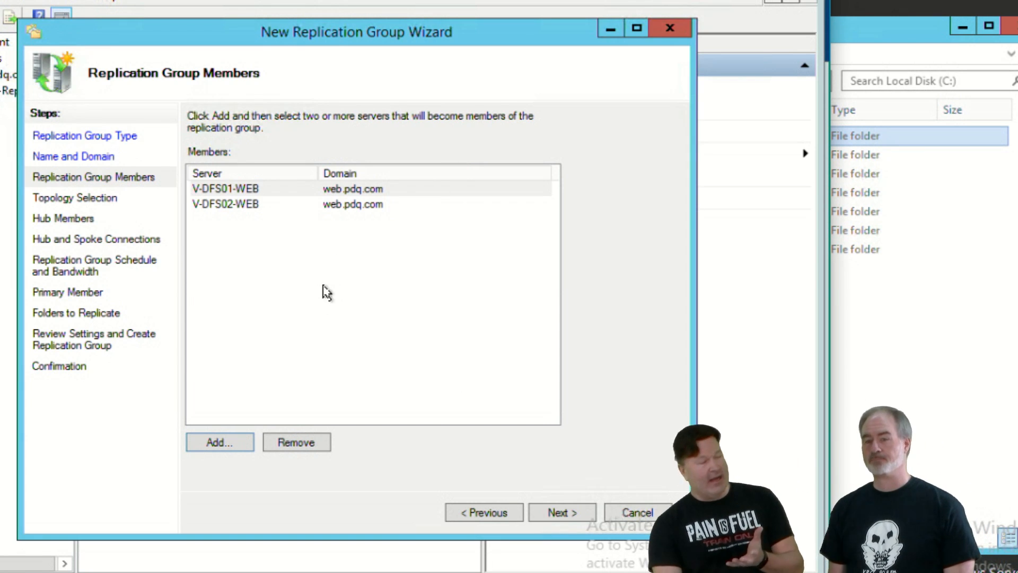
Accept the Full mesh topology and continuous replication at Full bandwidth for the replication group
{"action": "left_click", "coordinate": [552, 509]}
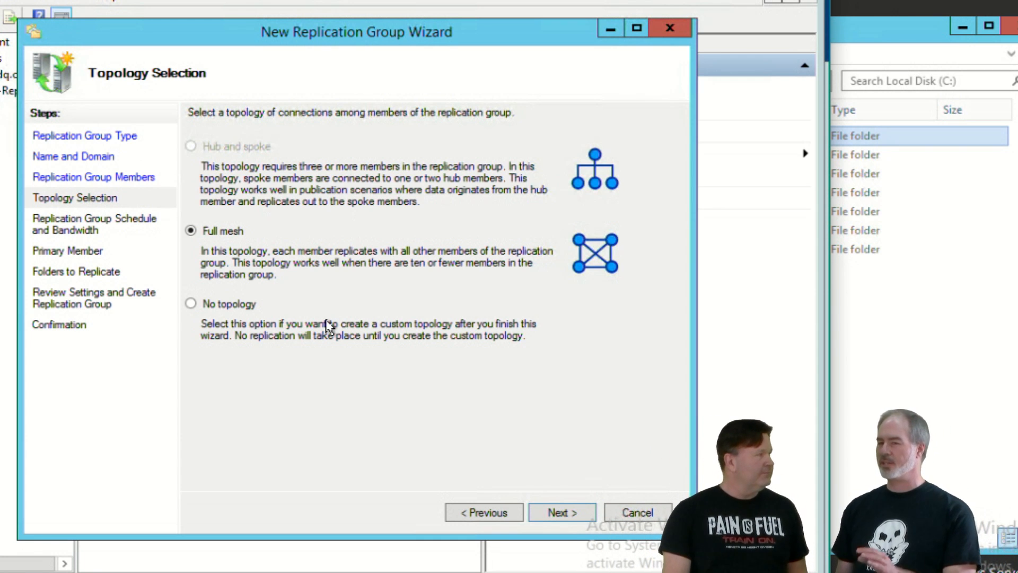
{"action": "left_click", "coordinate": [558, 510]}
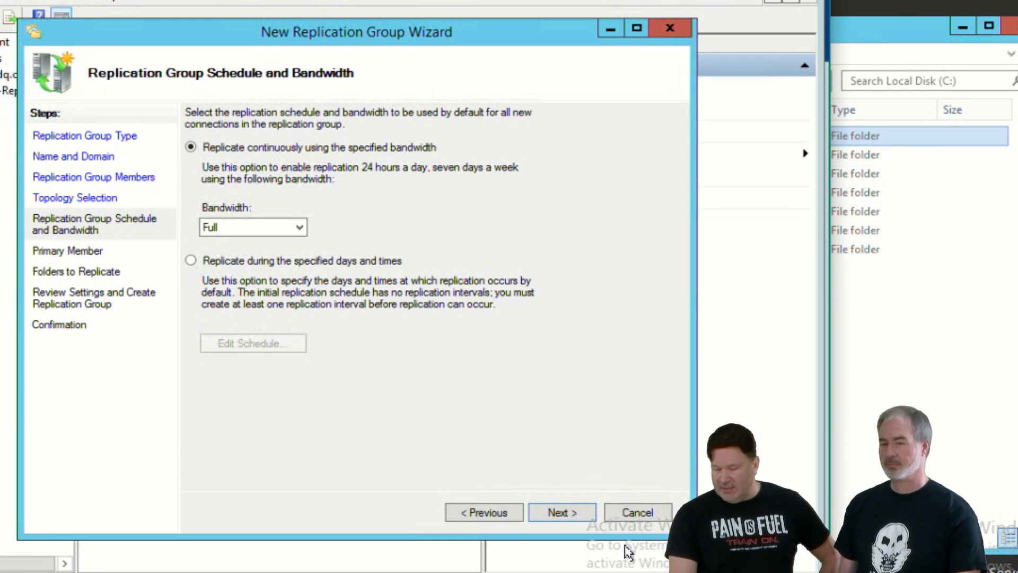
{"action": "left_click", "coordinate": [549, 514]}
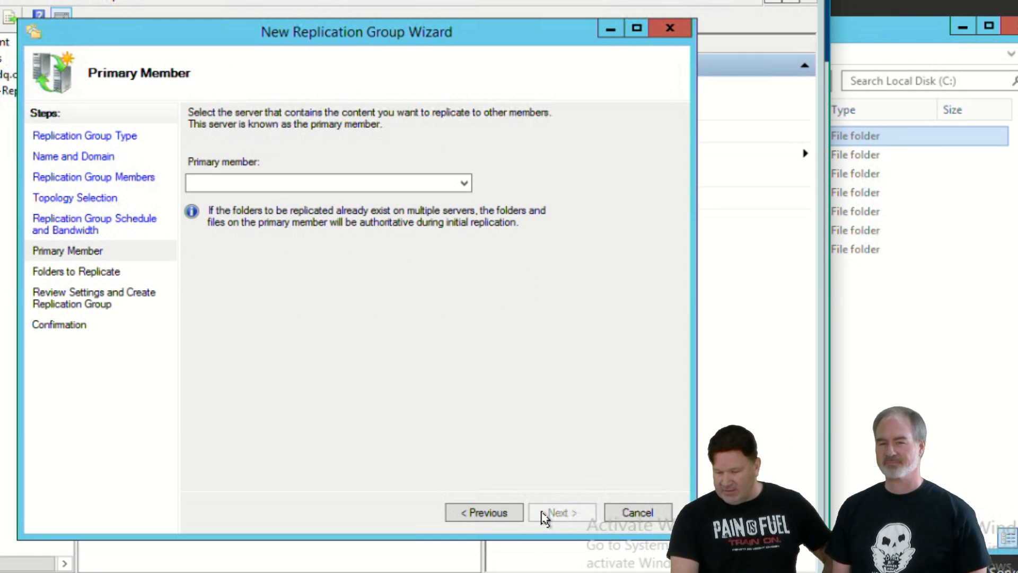
Set V-DFS01-WEB as the primary member of the replication group and continue to the folders to replicate
{"action": "left_click", "coordinate": [465, 186]}
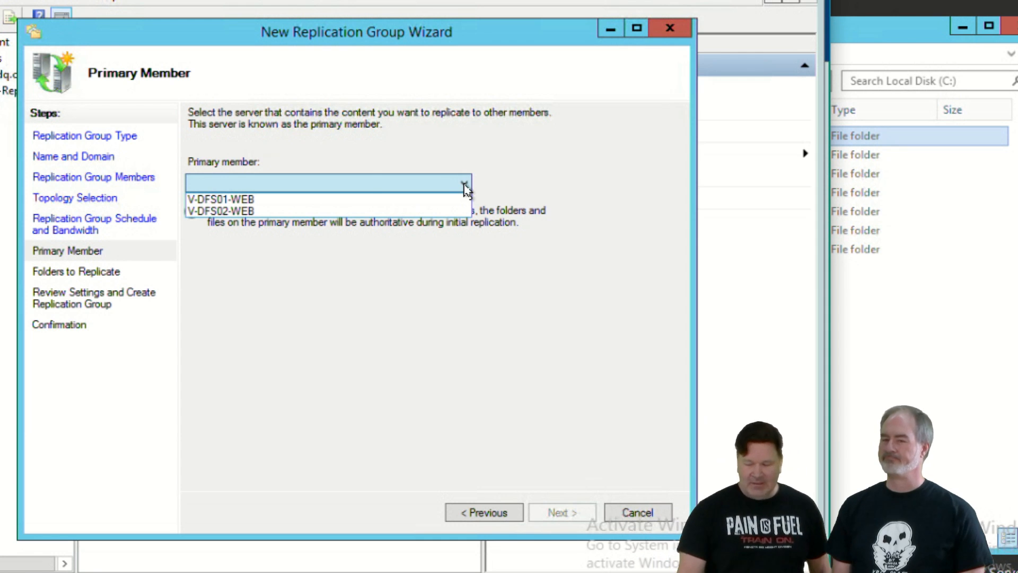
{"action": "left_click", "coordinate": [211, 199]}
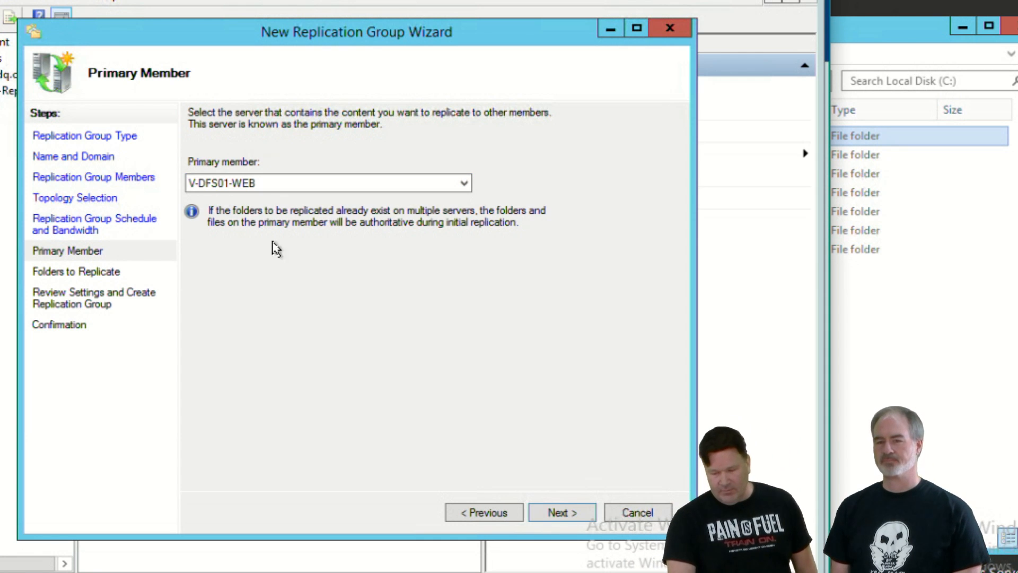
{"action": "left_click", "coordinate": [579, 512]}
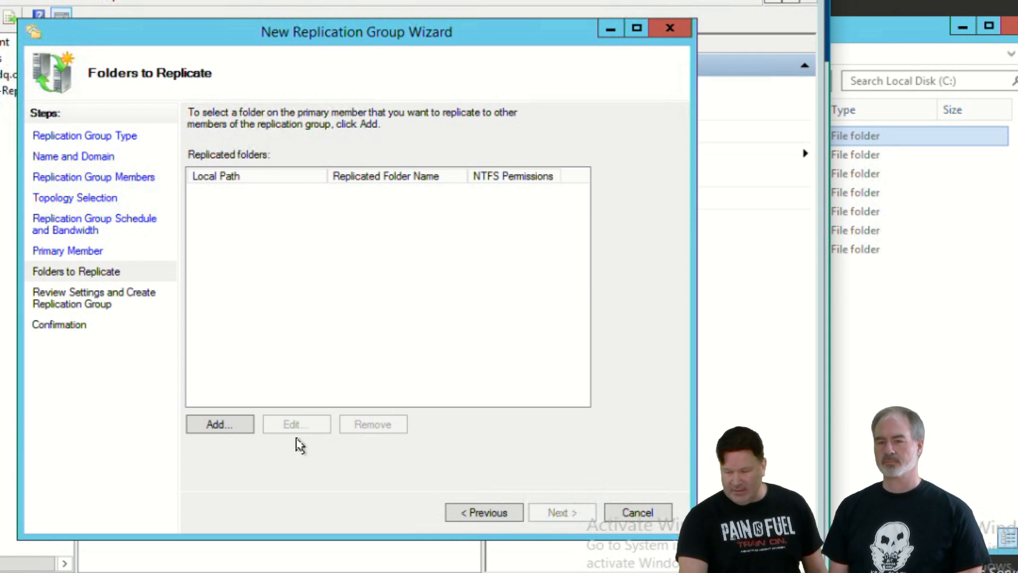
Try to add C:\PDQ-Repository on V-DFS01-WEB as a replicated folder with the name based on its path
{"action": "left_click", "coordinate": [232, 427]}
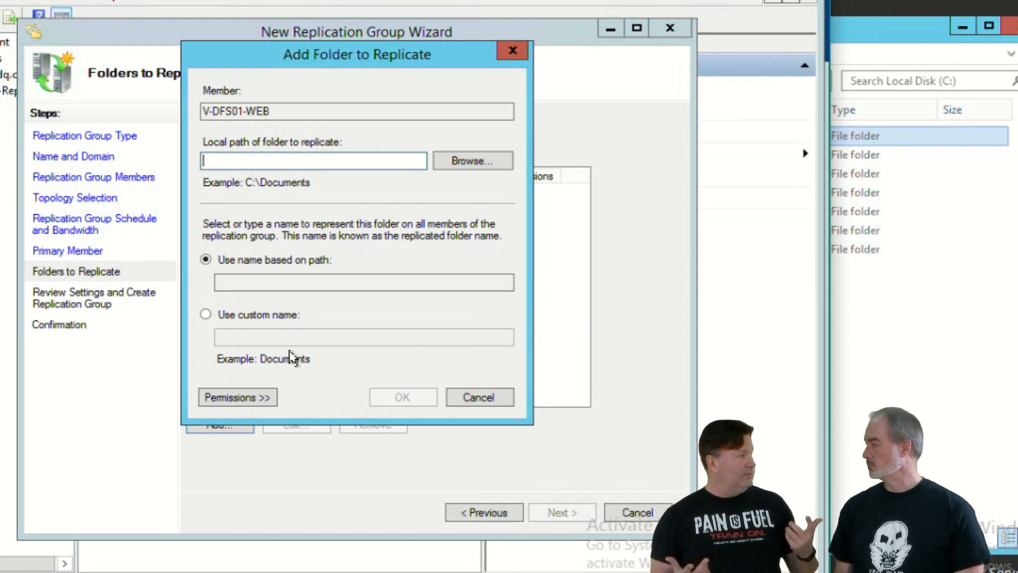
{"action": "left_click", "coordinate": [485, 163]}
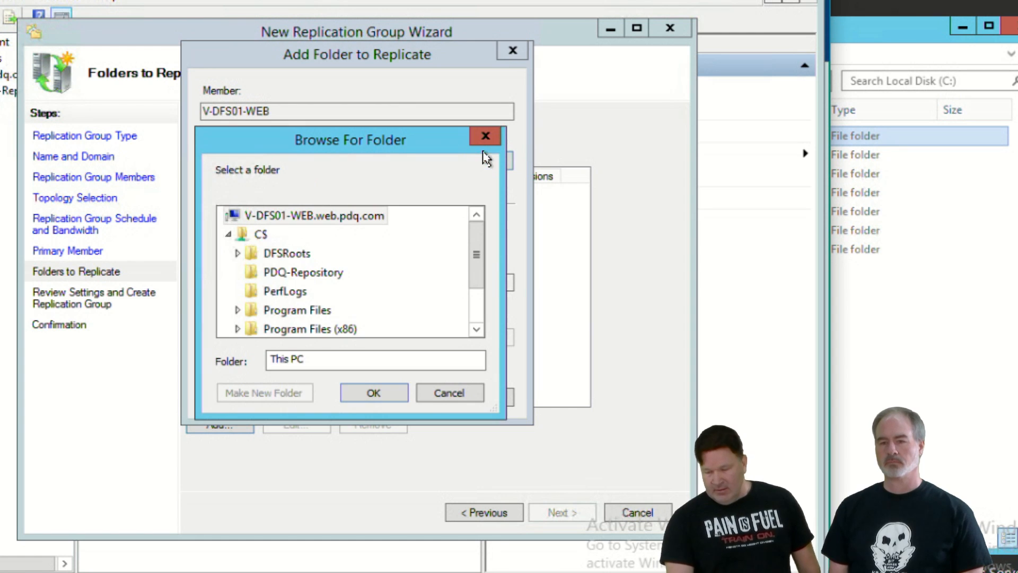
{"action": "left_click", "coordinate": [279, 274]}
{"action": "left_click", "coordinate": [359, 398]}
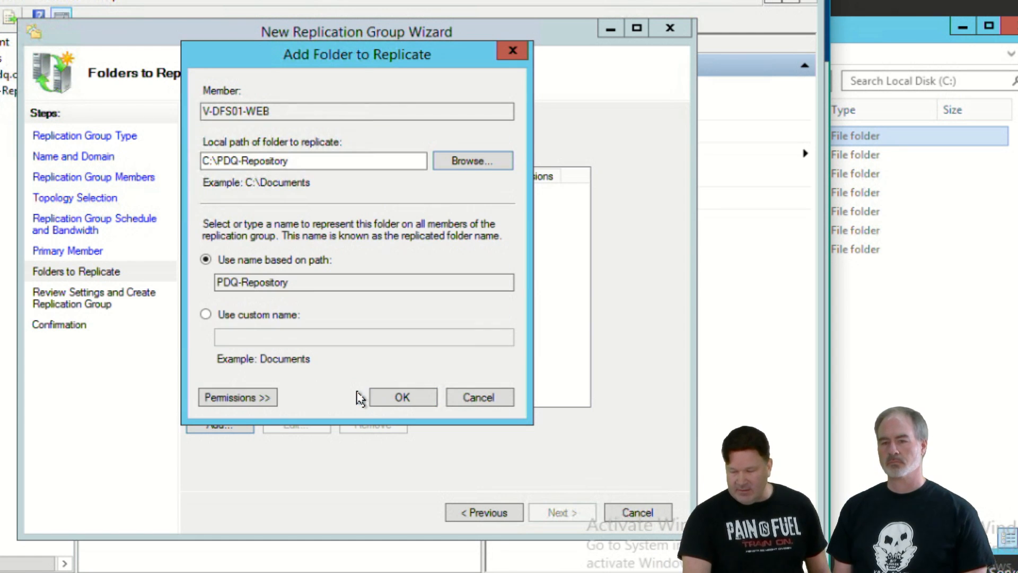
{"action": "left_click", "coordinate": [402, 397]}
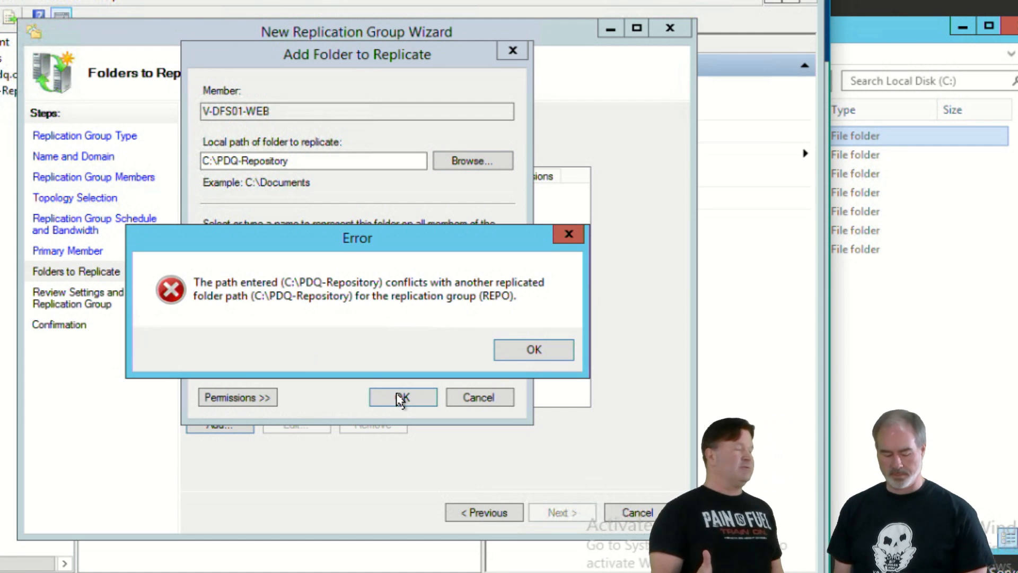
{"action": "left_click", "coordinate": [533, 351]}
Add C:\PerfLogs on V-DFS01-WEB as the folder to replicate and continue to its path on other members
{"action": "left_click", "coordinate": [471, 160]}
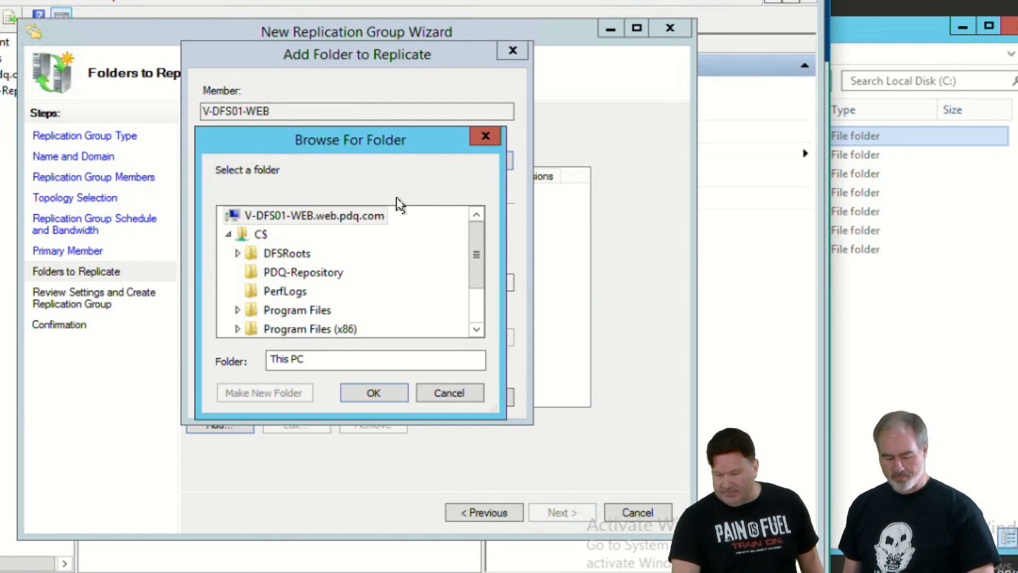
{"action": "left_click", "coordinate": [281, 291]}
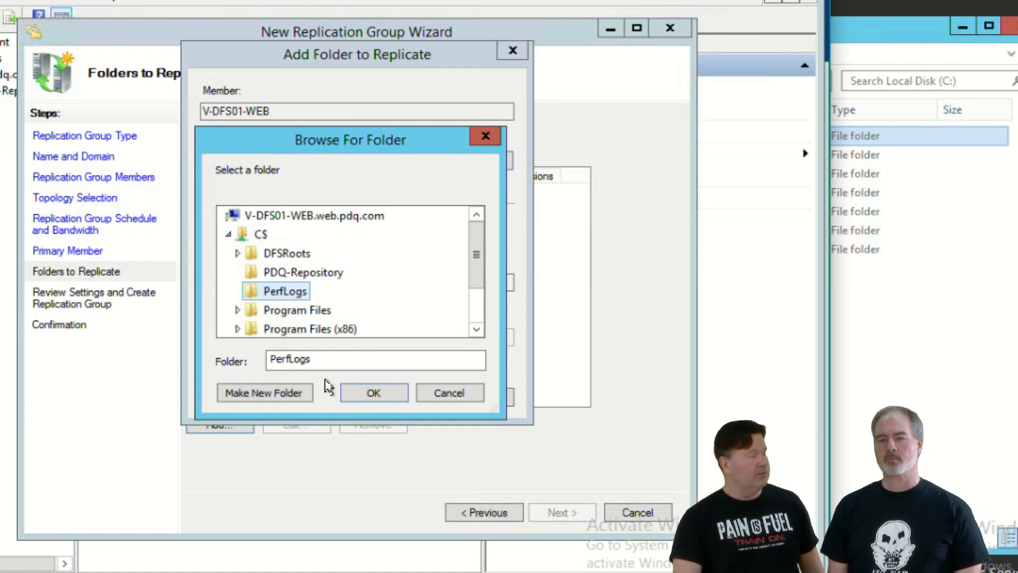
{"action": "left_click", "coordinate": [393, 399]}
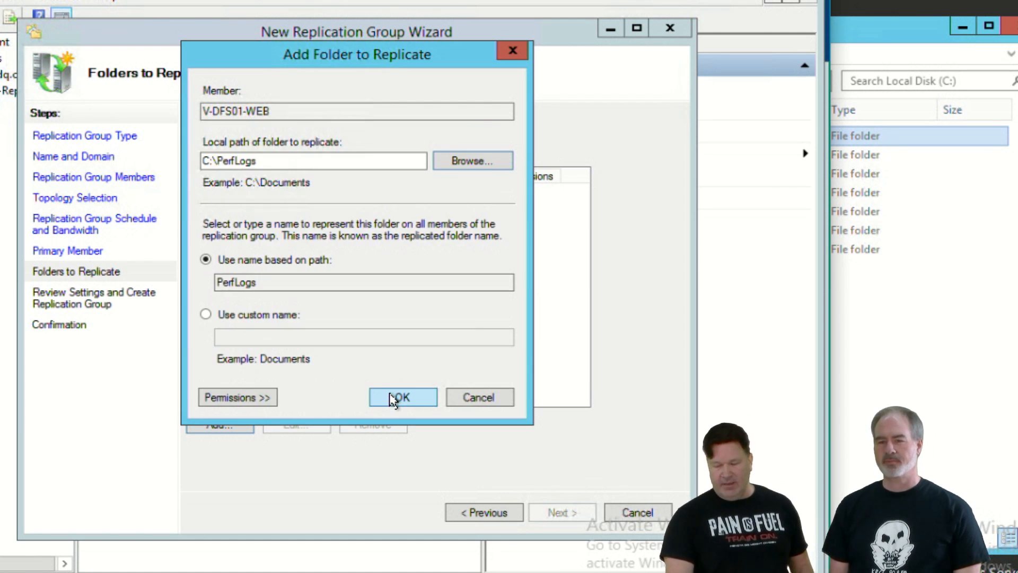
{"action": "left_click", "coordinate": [392, 399]}
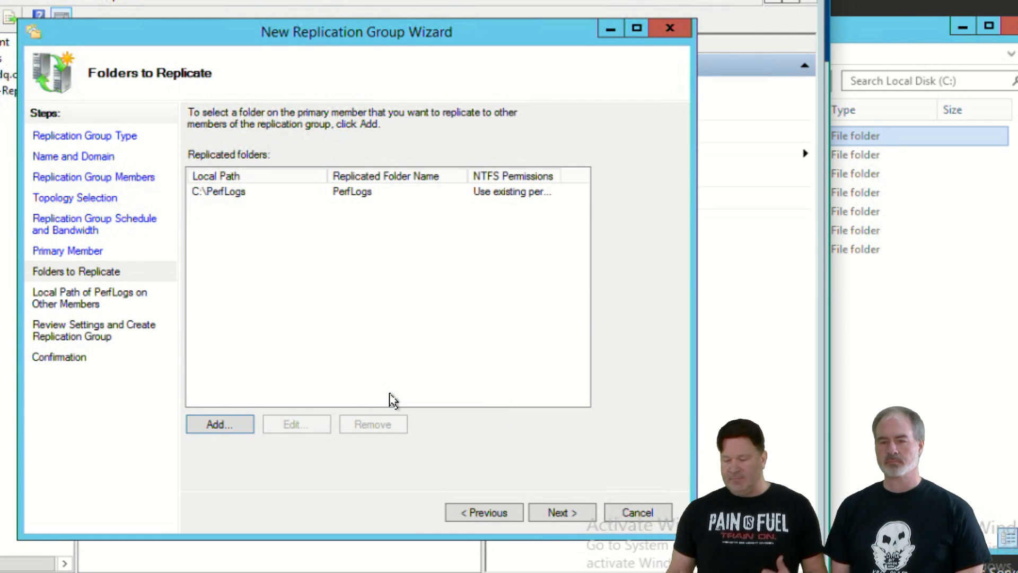
{"action": "left_click", "coordinate": [563, 513]}
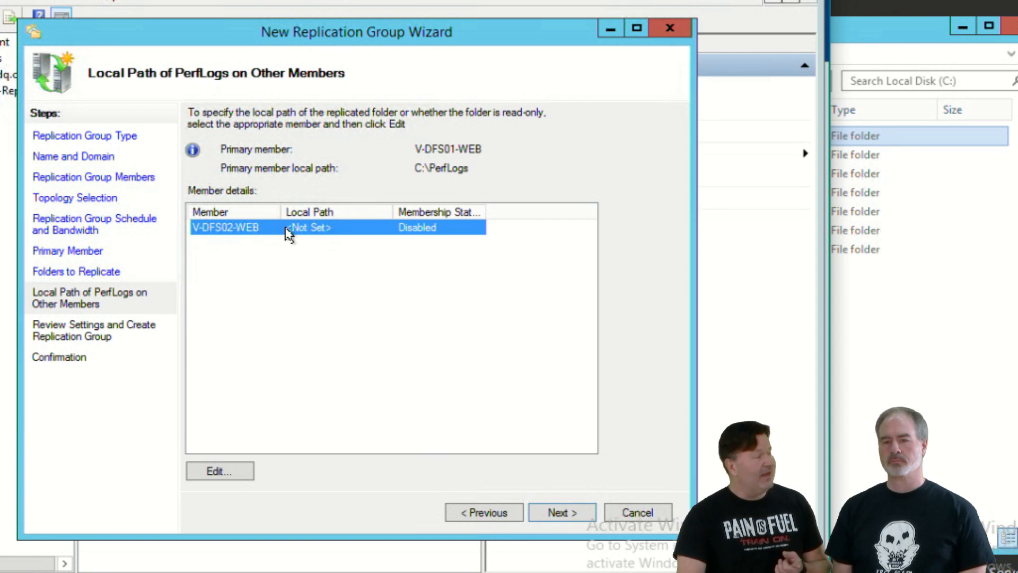
Enable the V-DFS02-WEB membership with local path C:\PerfLogs and continue to the settings review
{"action": "left_click", "coordinate": [217, 471]}
{"action": "left_click", "coordinate": [205, 272]}
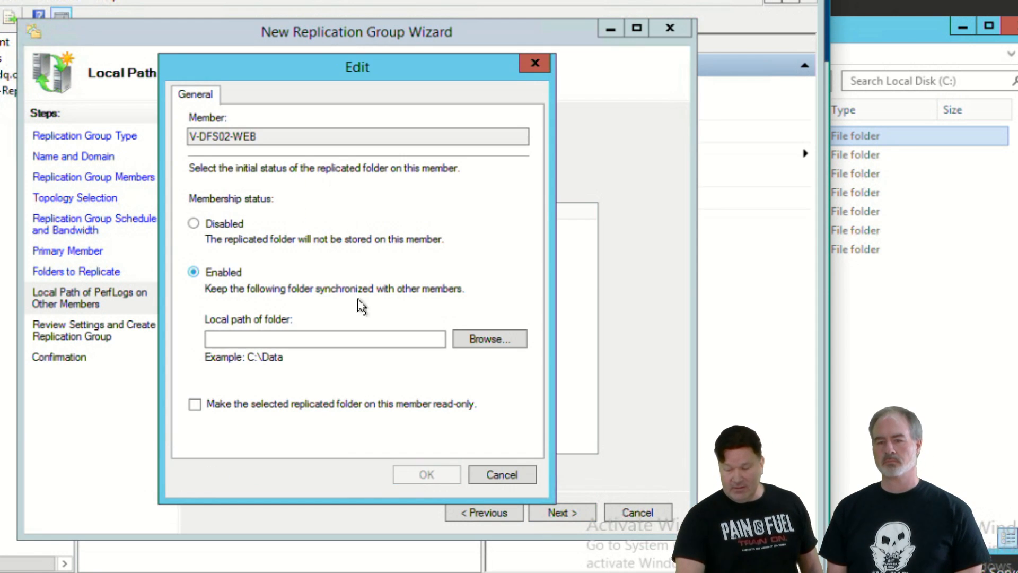
{"action": "left_click", "coordinate": [517, 342]}
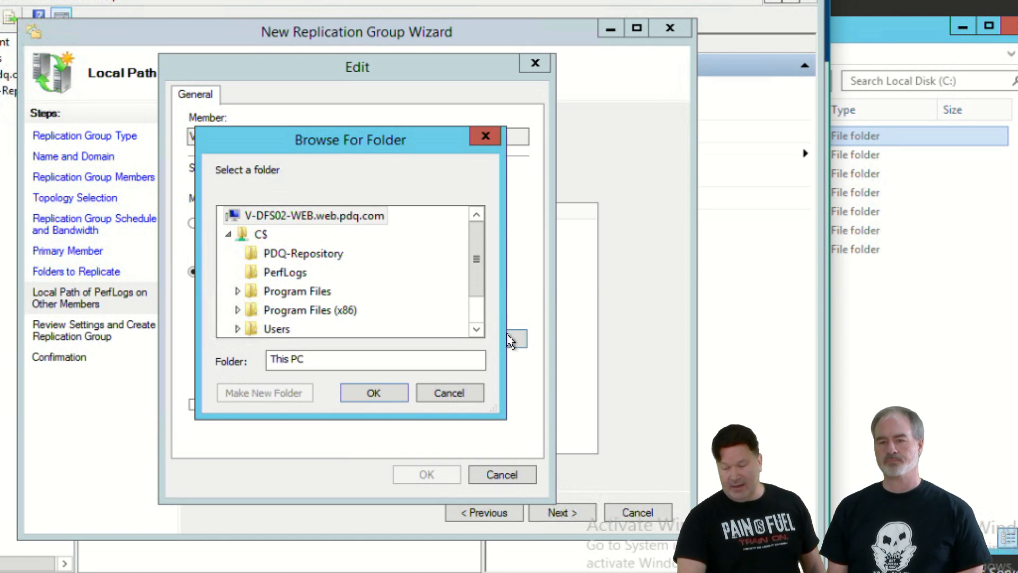
{"action": "left_click", "coordinate": [296, 271]}
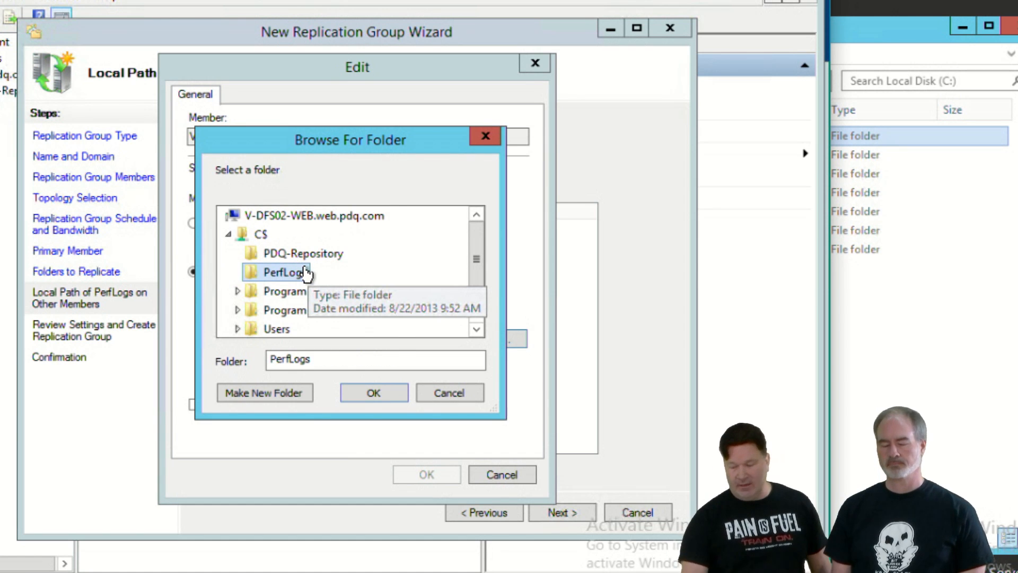
{"action": "left_click", "coordinate": [373, 392]}
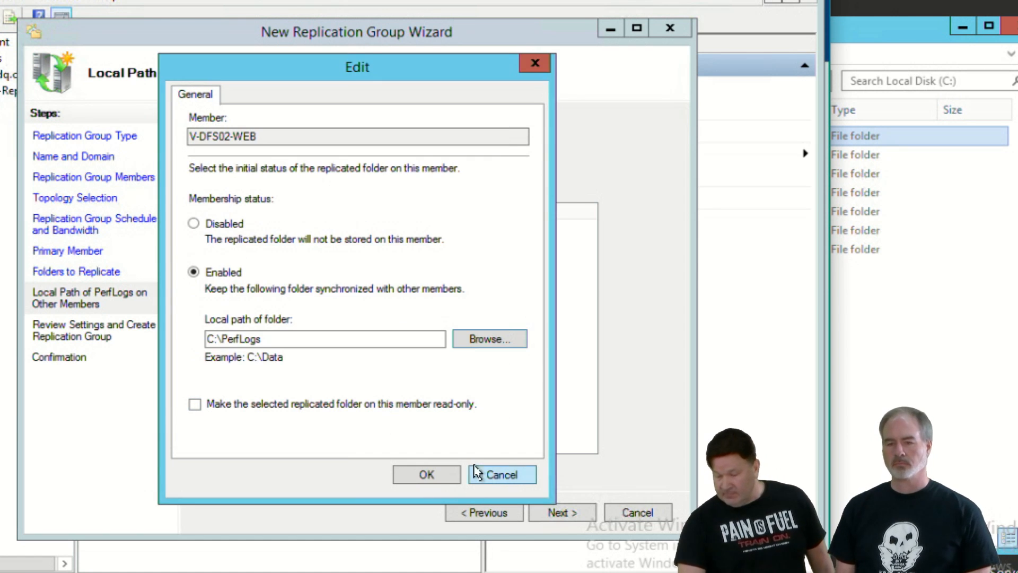
{"action": "left_click", "coordinate": [427, 475]}
{"action": "left_click", "coordinate": [576, 519]}
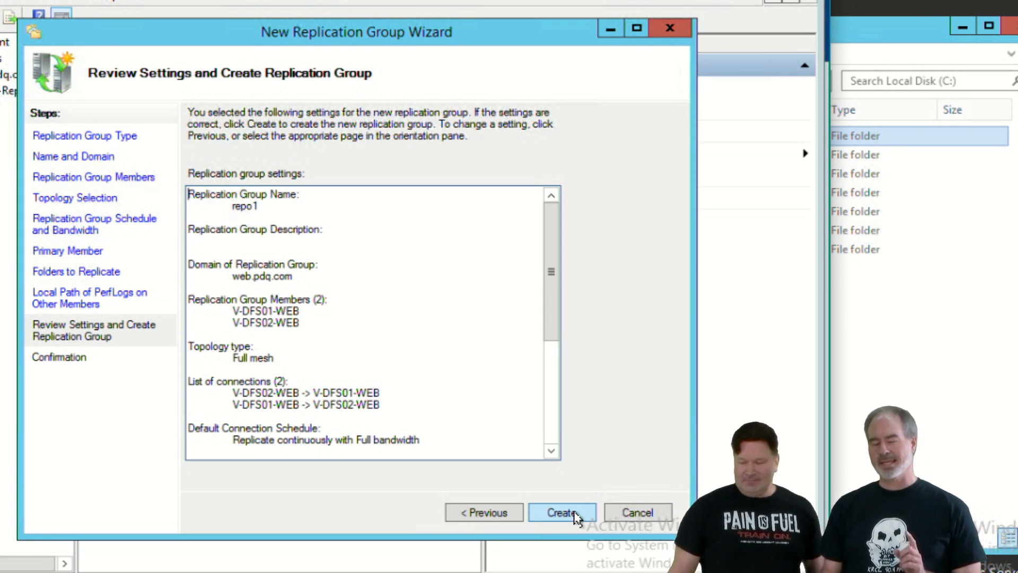
Review the replication group settings and cancel the New Replication Group Wizard without creating the group
{"action": "mouse_move", "coordinate": [548, 274]}
{"action": "left_mouse_down"}
{"action": "mouse_move", "coordinate": [542, 392]}
{"action": "mouse_move", "coordinate": [546, 267]}
{"action": "left_mouse_up"}
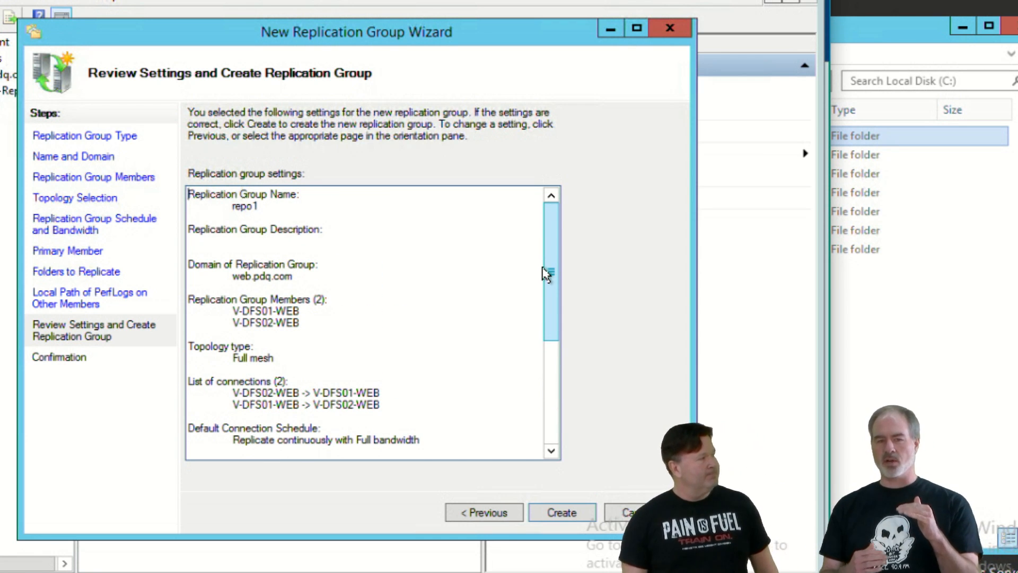
{"action": "left_click", "coordinate": [638, 513]}
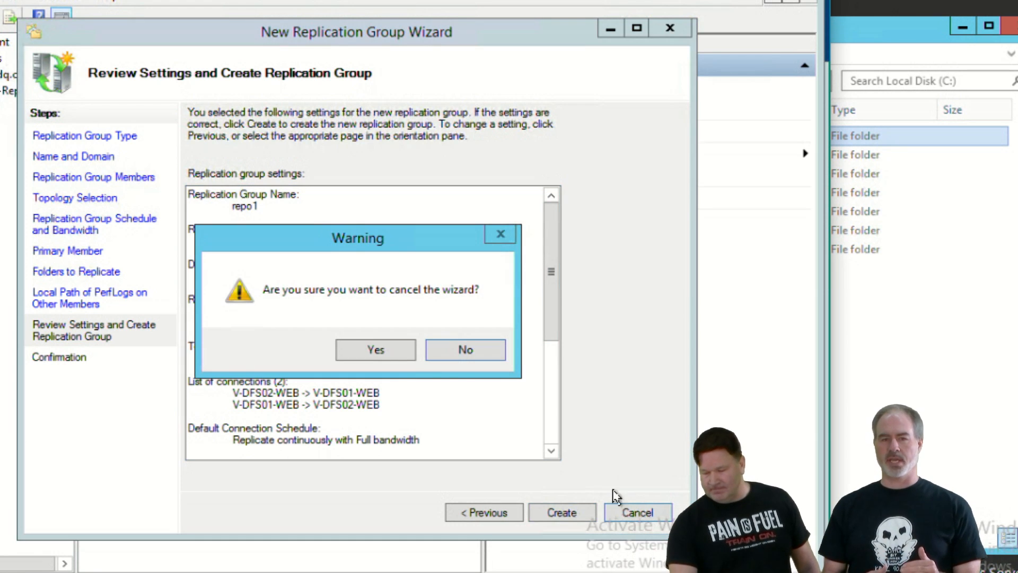
{"action": "left_click", "coordinate": [389, 353]}
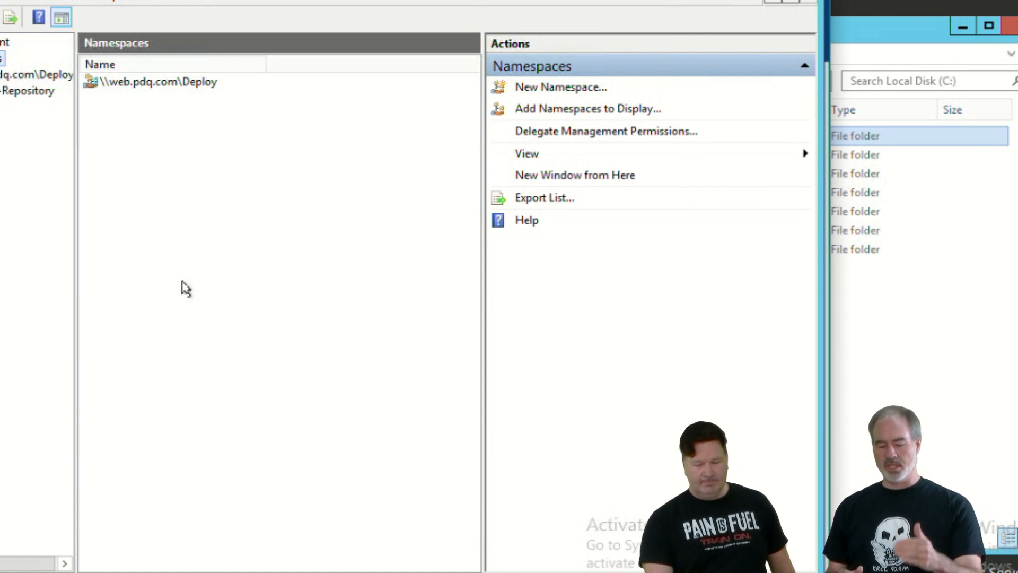
View the memberships and replicated folders of the REPO replication group, and bring up the Local Disk (C:) File Explorer window
{"action": "left_click", "coordinate": [97, 160]}
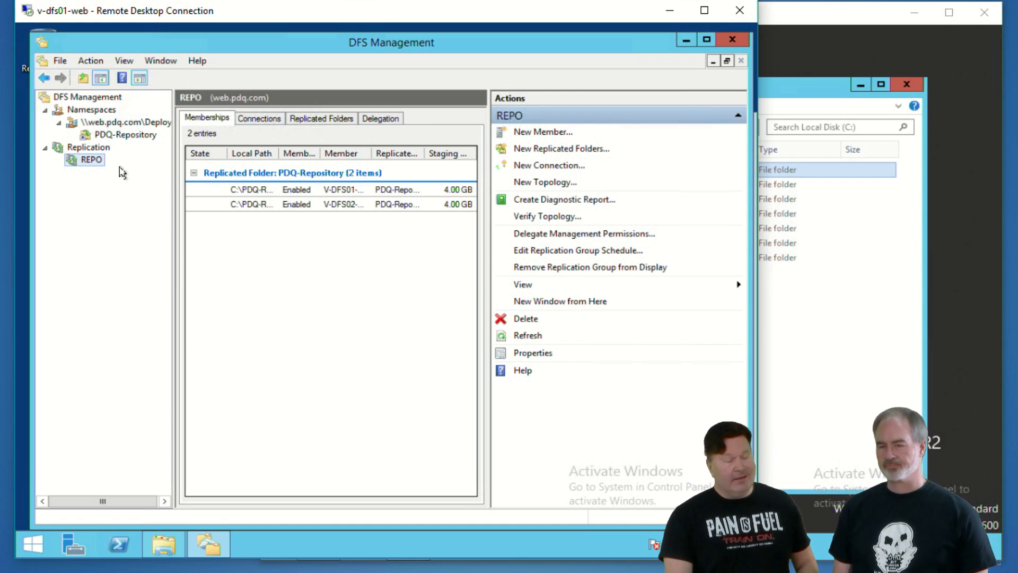
{"action": "left_click", "coordinate": [310, 121]}
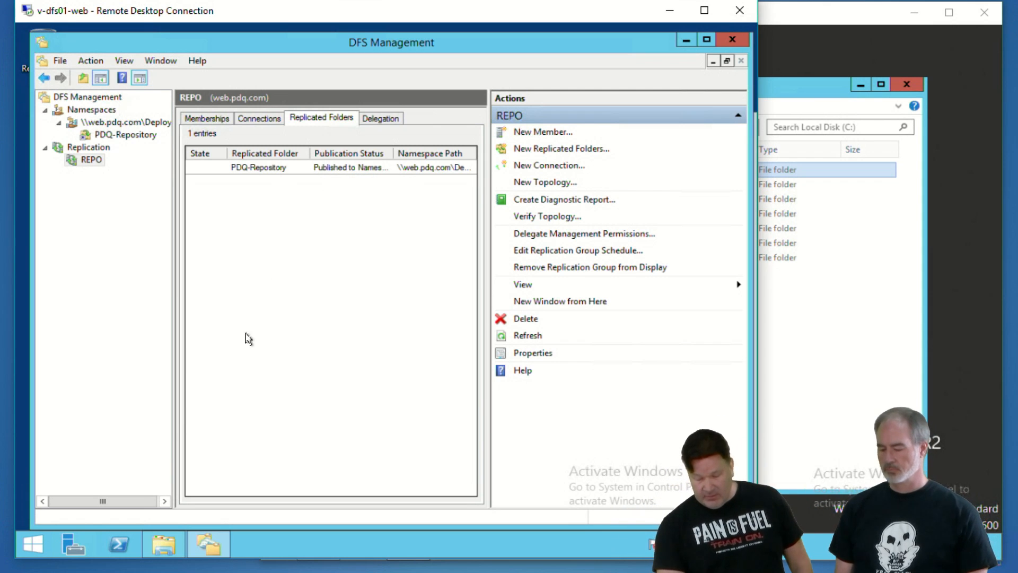
{"action": "left_click", "coordinate": [164, 545]}
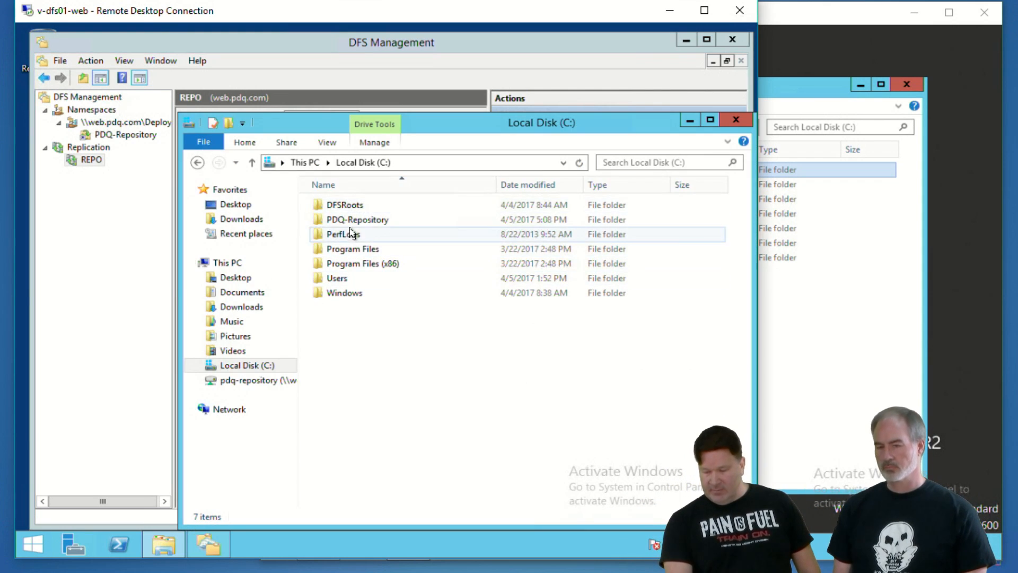
{"action": "left_click_drag", "start_coordinate": [450, 122], "coordinate": [310, 70]}
Try to open the network path \\web.pdq.com\depoly in File Explorer and cancel the network diagnostics
{"action": "left_click", "coordinate": [280, 107]}
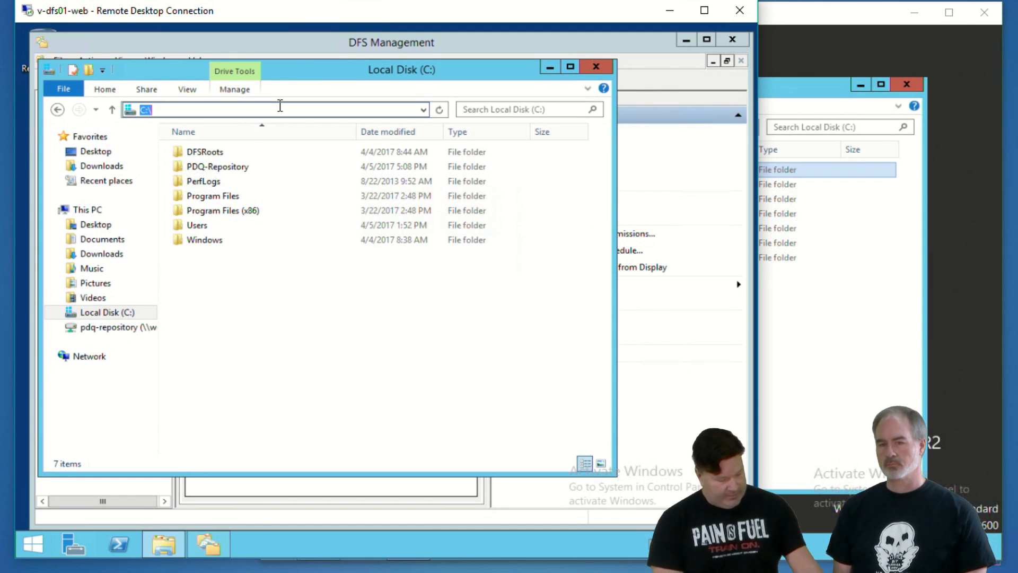
{"action": "type", "text": "\\web"}
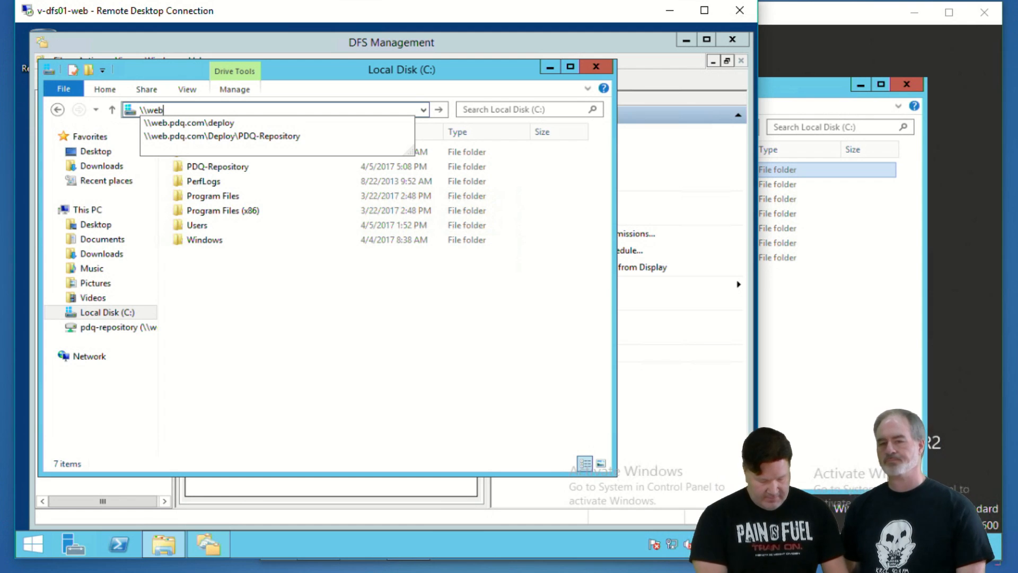
{"action": "type", "text": ".pdq.com\\depol"}
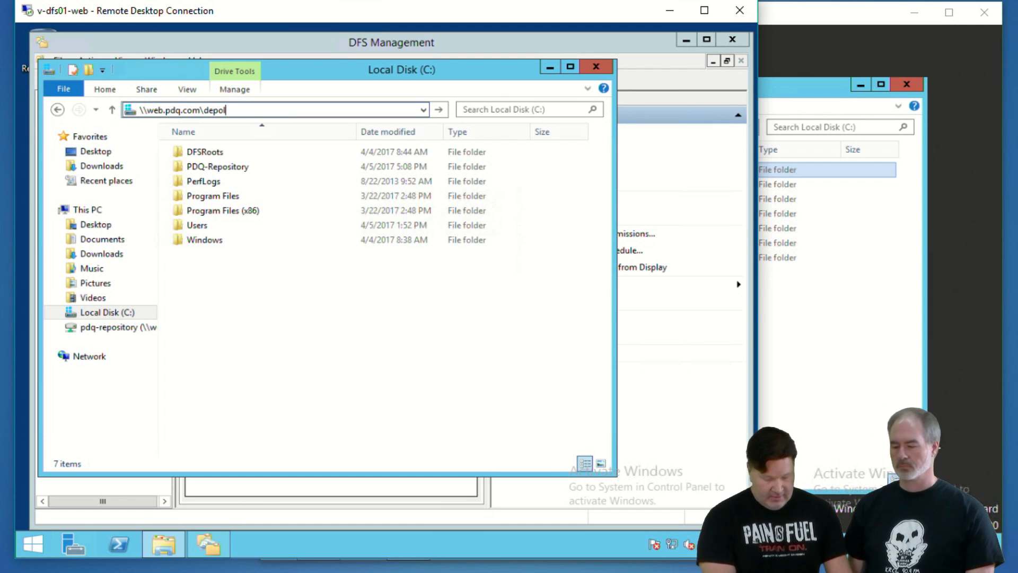
{"action": "key", "text": "Return"}
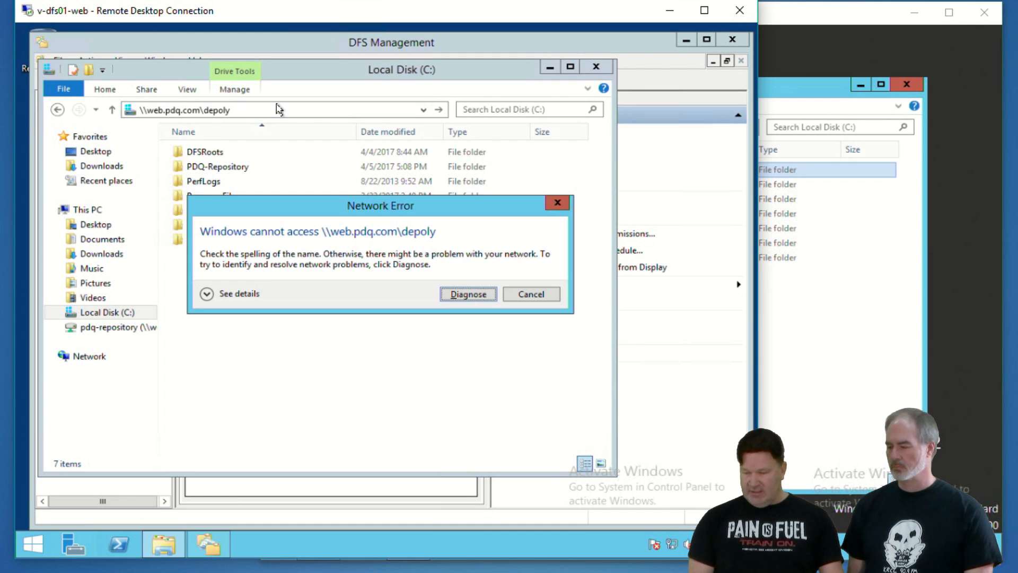
{"action": "left_click", "coordinate": [469, 294]}
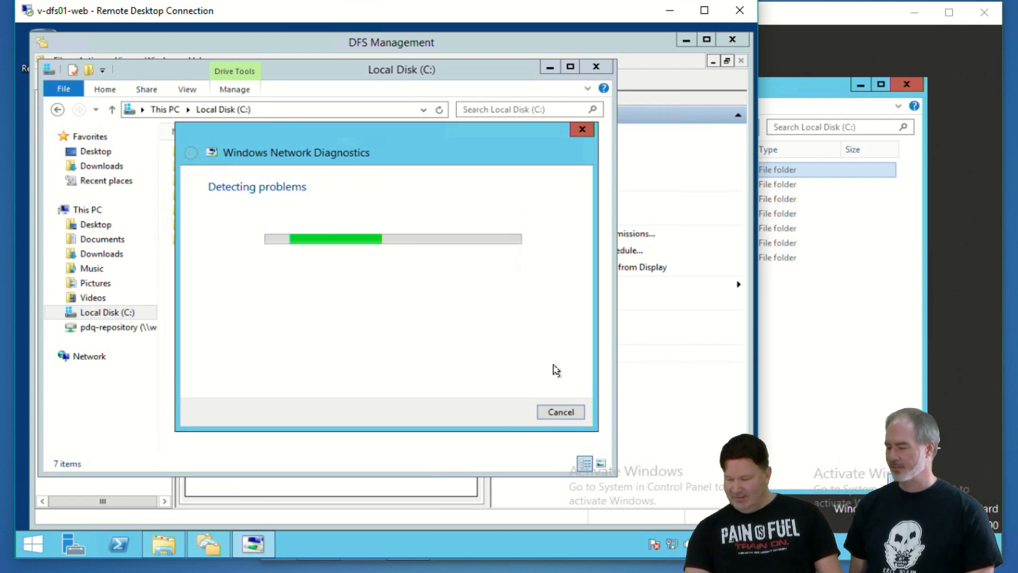
{"action": "left_click", "coordinate": [552, 413]}
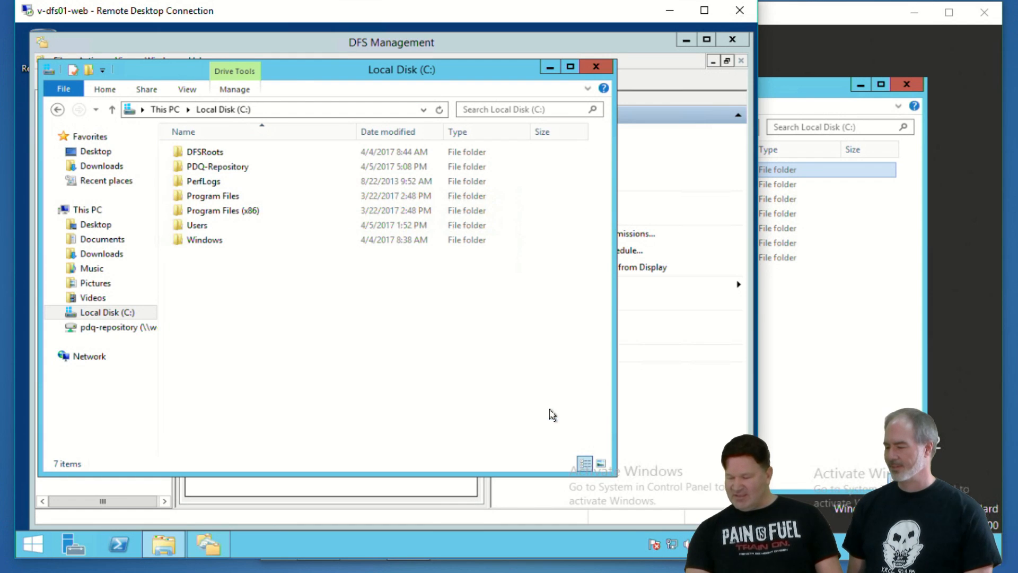
Go to the network path \\web.pdq.com\deploy in File Explorer and open its PDQ-Repository folder
{"action": "left_click", "coordinate": [282, 108]}
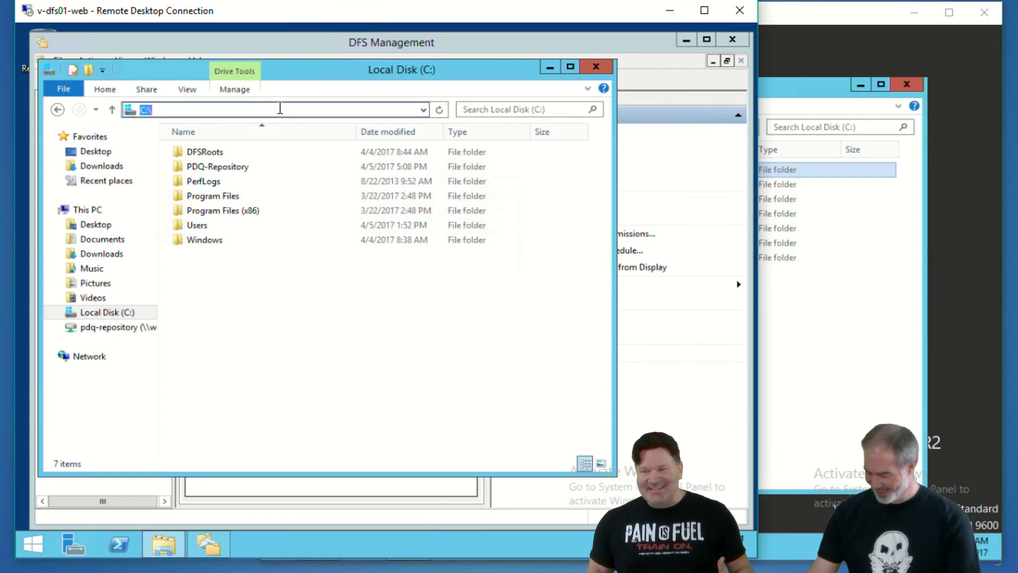
{"action": "type", "text": "\\\\web"}
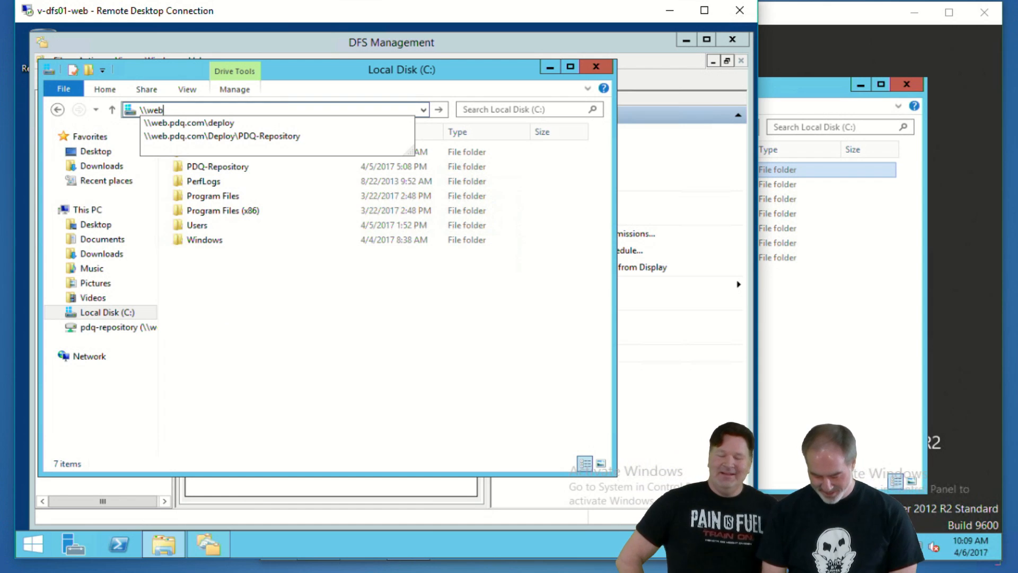
{"action": "type", "text": ".pdq"}
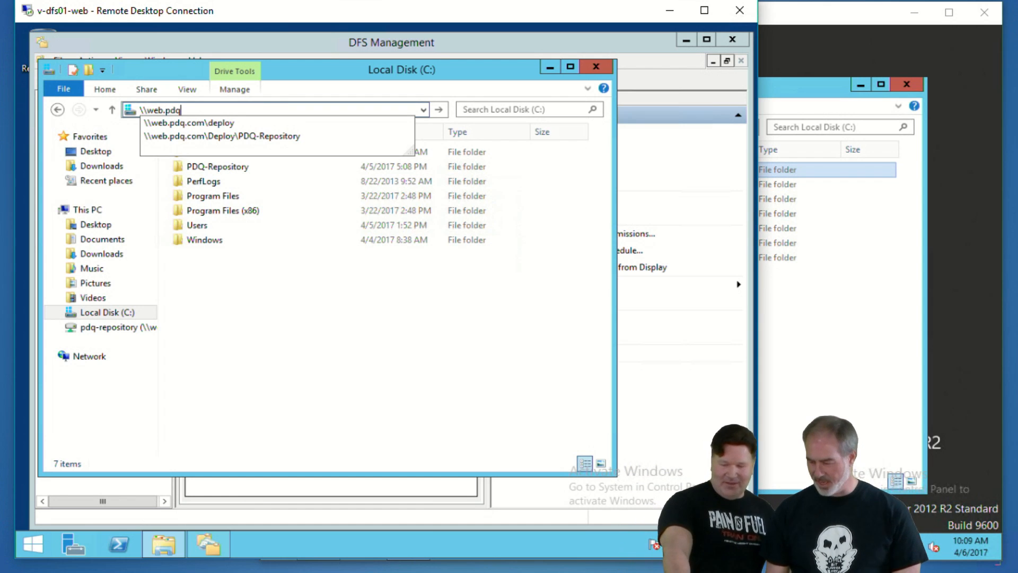
{"action": "key", "text": "Down"}
{"action": "key", "text": "Return"}
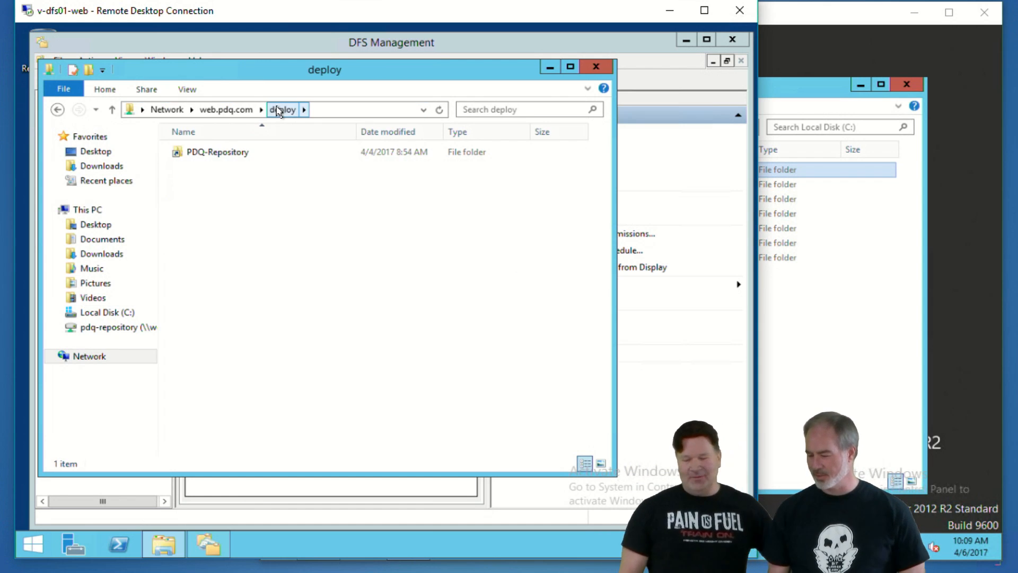
{"action": "double_click", "coordinate": [207, 152]}
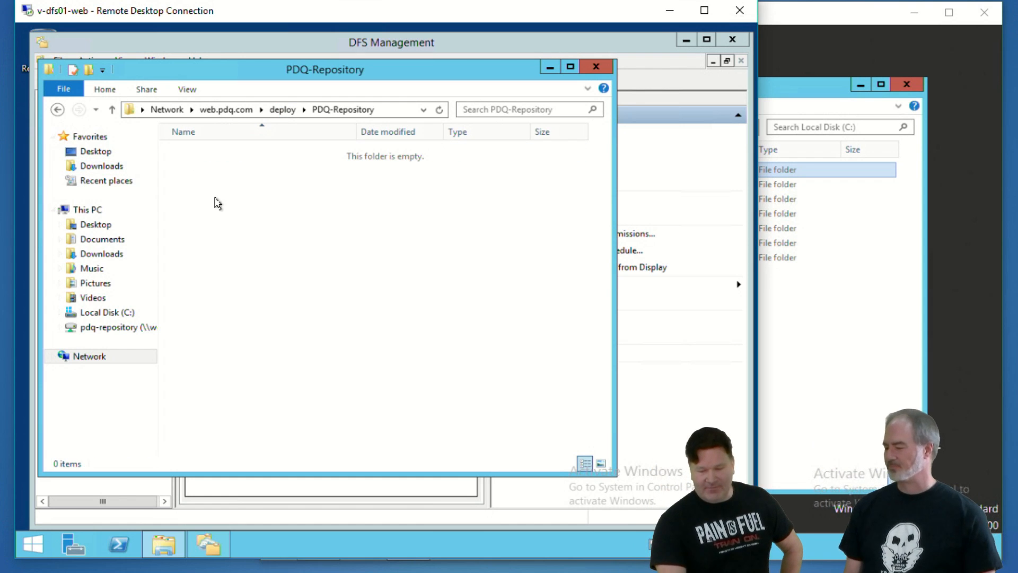
Create a new text document named test in the PDQ-Repository namespace folder
{"action": "right_click", "coordinate": [226, 211]}
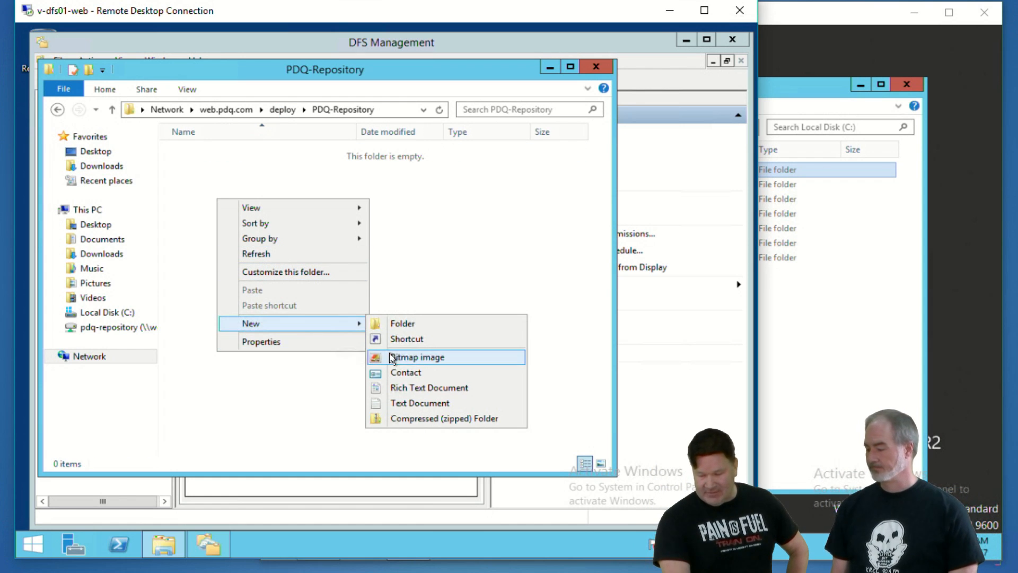
{"action": "left_click", "coordinate": [407, 403]}
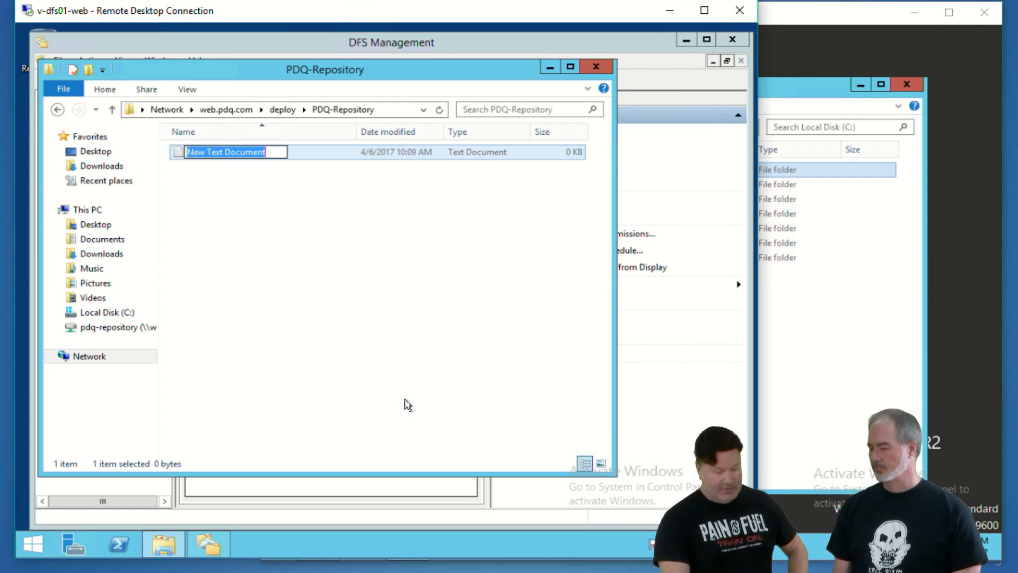
{"action": "type", "text": "tesat"}
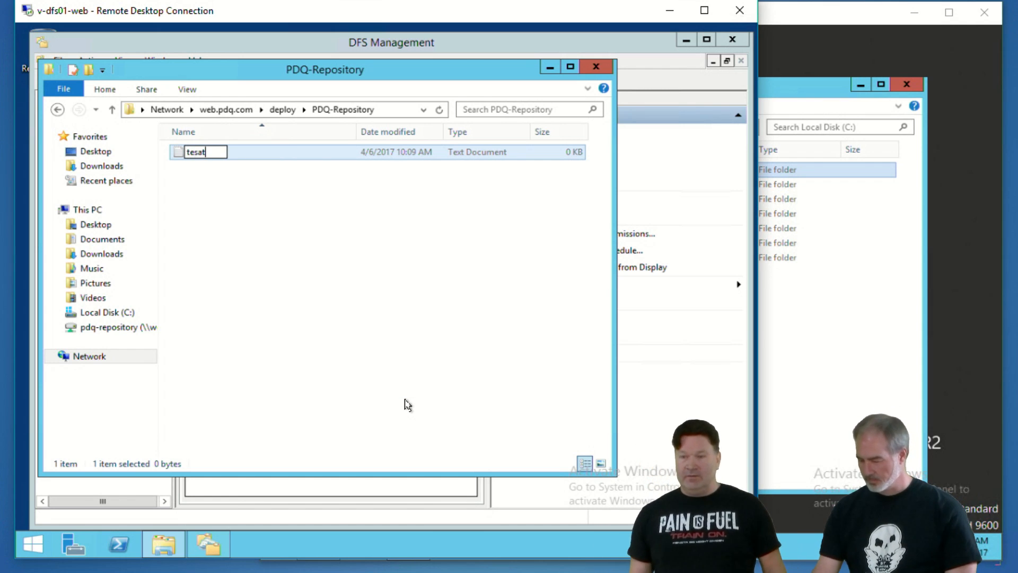
{"action": "key", "text": "BackSpace"}
{"action": "key", "text": "BackSpace"}
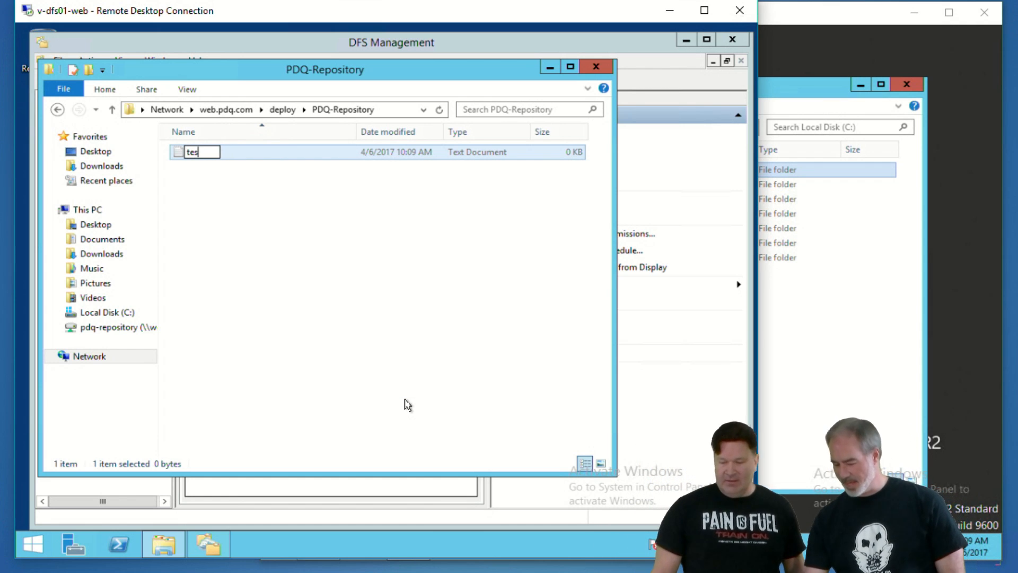
{"action": "type", "text": "t"}
{"action": "key", "text": "Return"}
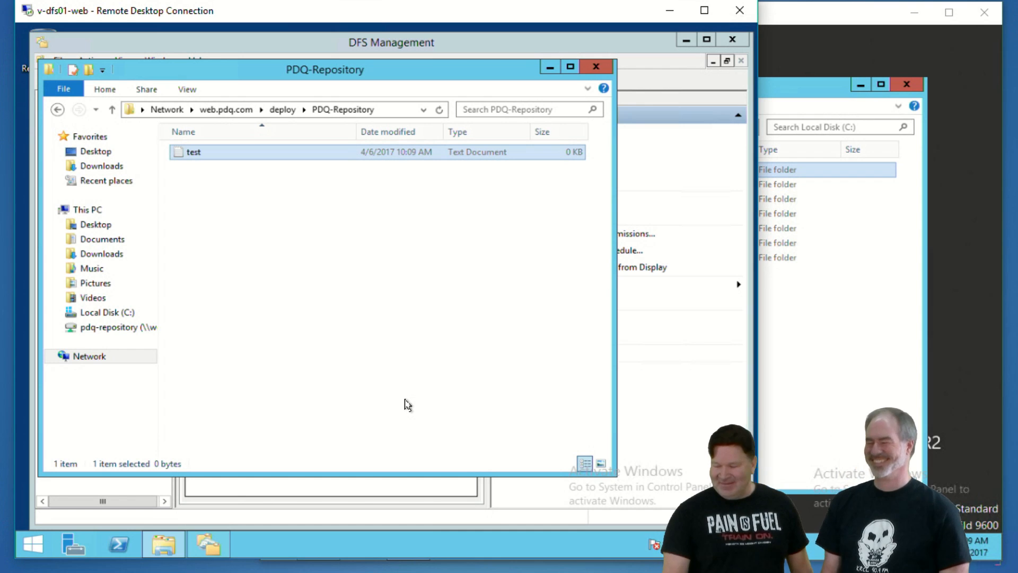
On v-dfs02-web, open test.txt from C:\PDQ-Repository, enter the text "Aswdergfhj", save the file and close Notepad
{"action": "left_click", "coordinate": [849, 323]}
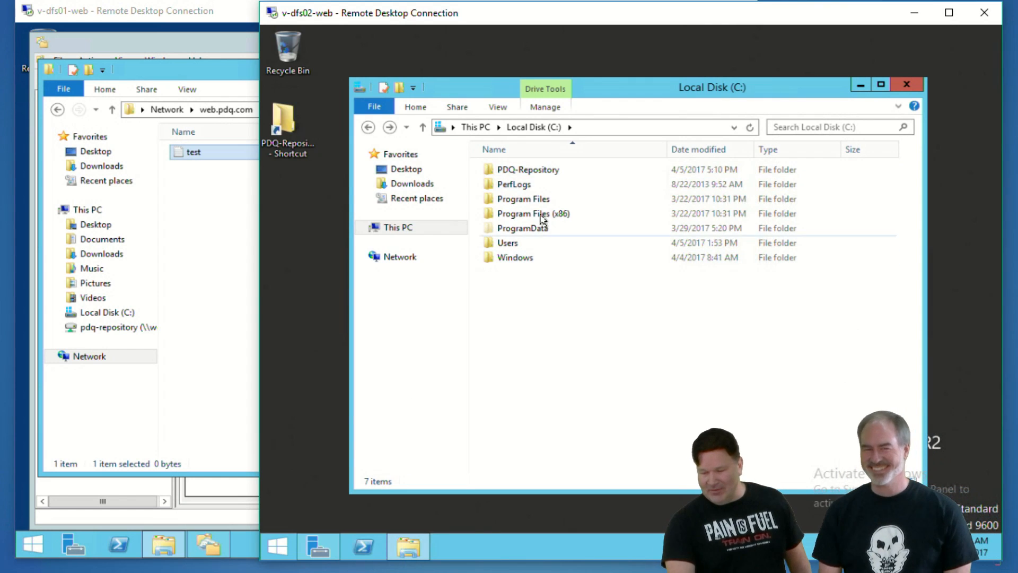
{"action": "double_click", "coordinate": [527, 170]}
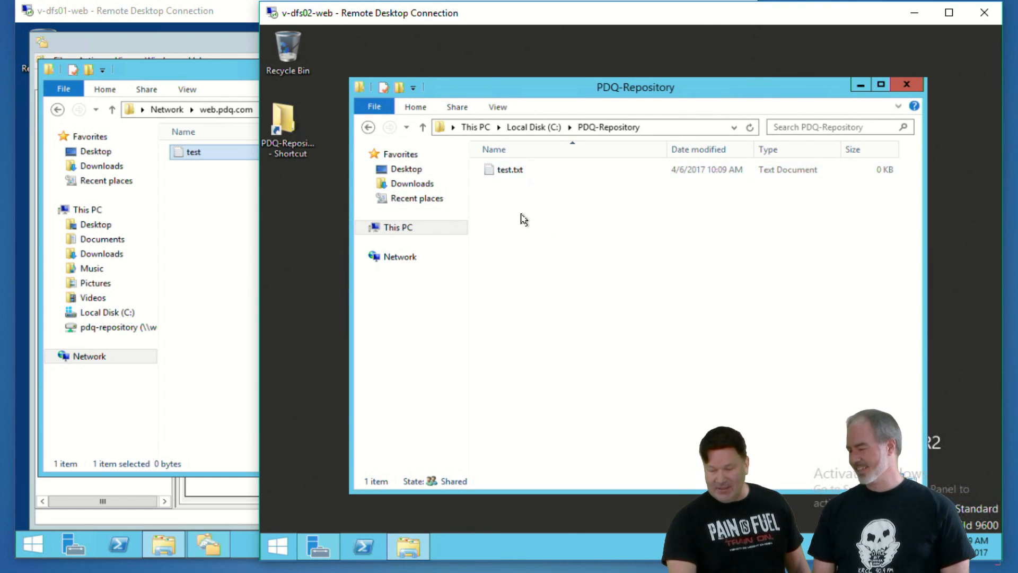
{"action": "double_click", "coordinate": [506, 170]}
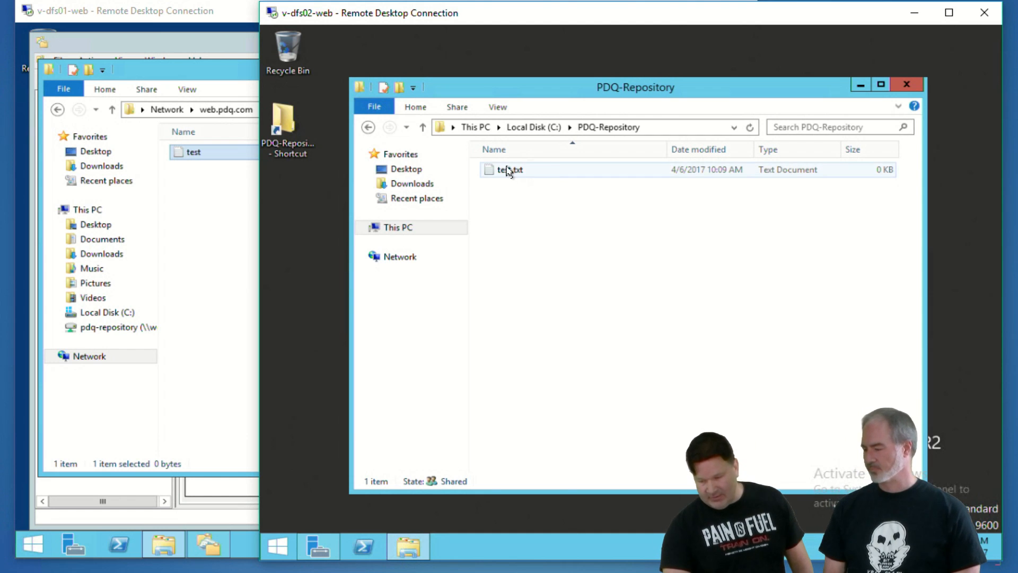
{"action": "type", "text": "Aswdergfhj"}
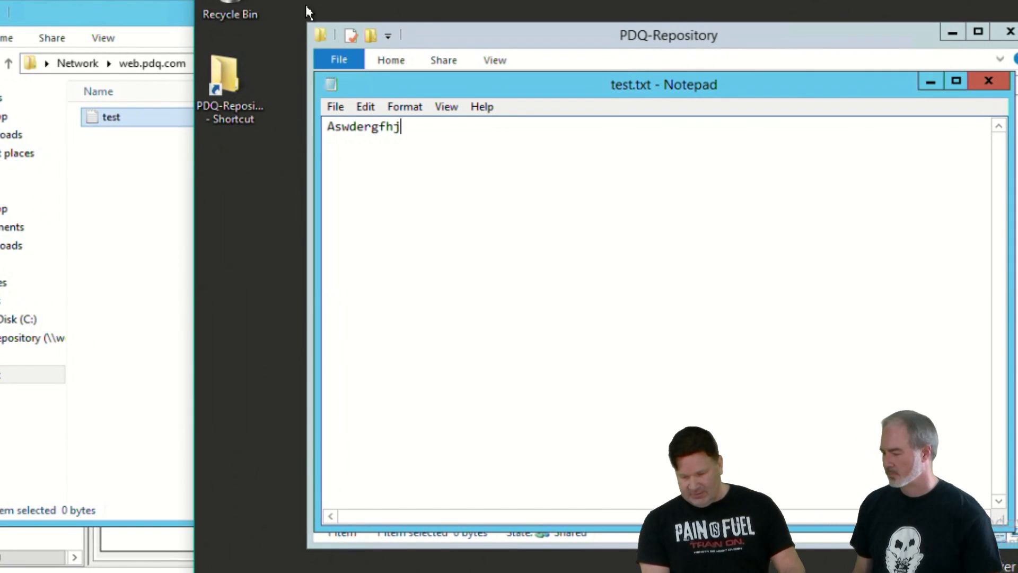
{"action": "left_click", "coordinate": [337, 111]}
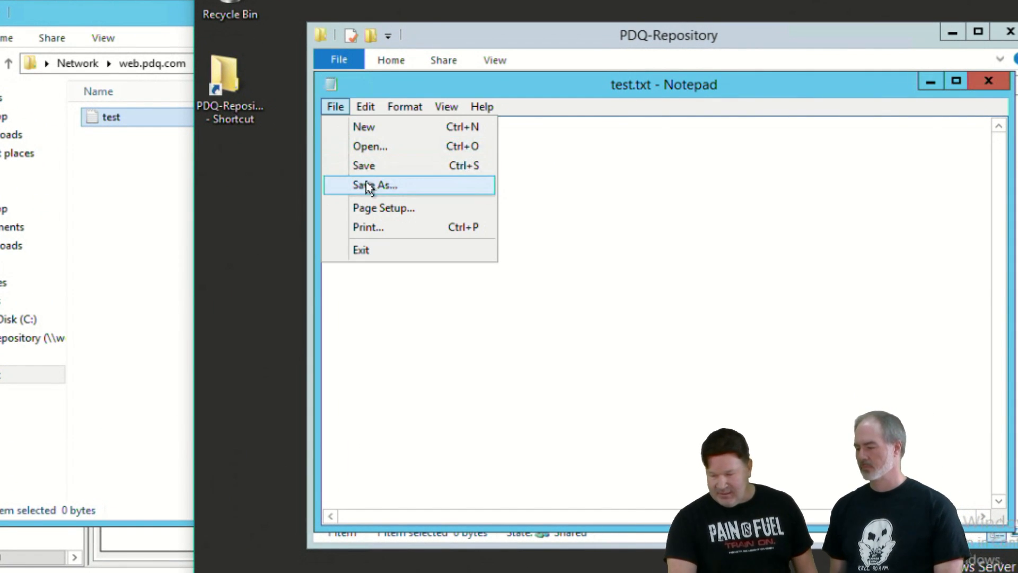
{"action": "left_click", "coordinate": [366, 167]}
{"action": "left_click", "coordinate": [988, 81]}
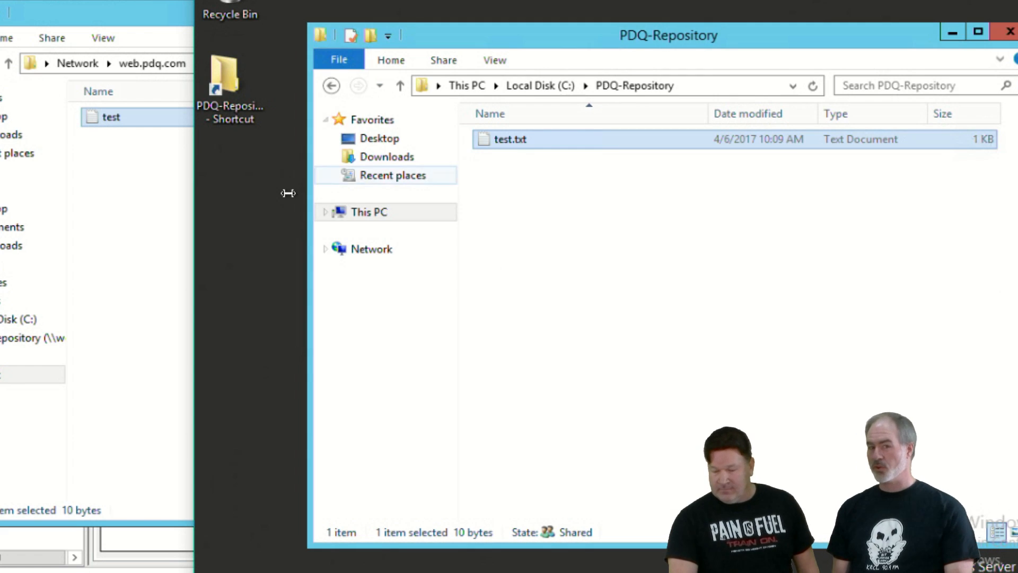
On v-dfs01-web, open the test file to check its replicated content, and close Notepad and the PDQ-Repository window
{"action": "left_click", "coordinate": [101, 204]}
{"action": "double_click", "coordinate": [109, 118]}
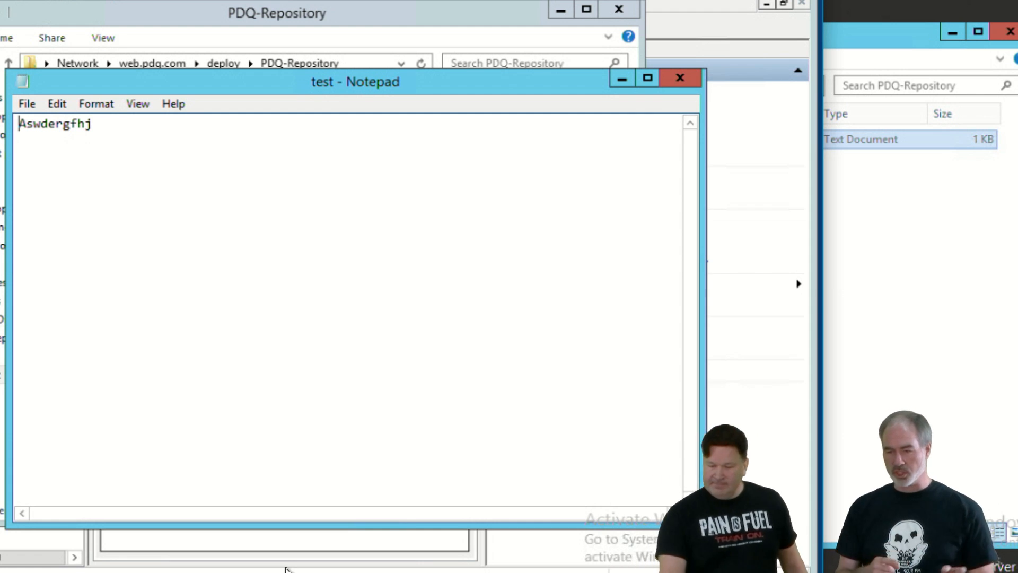
{"action": "left_click", "coordinate": [681, 79]}
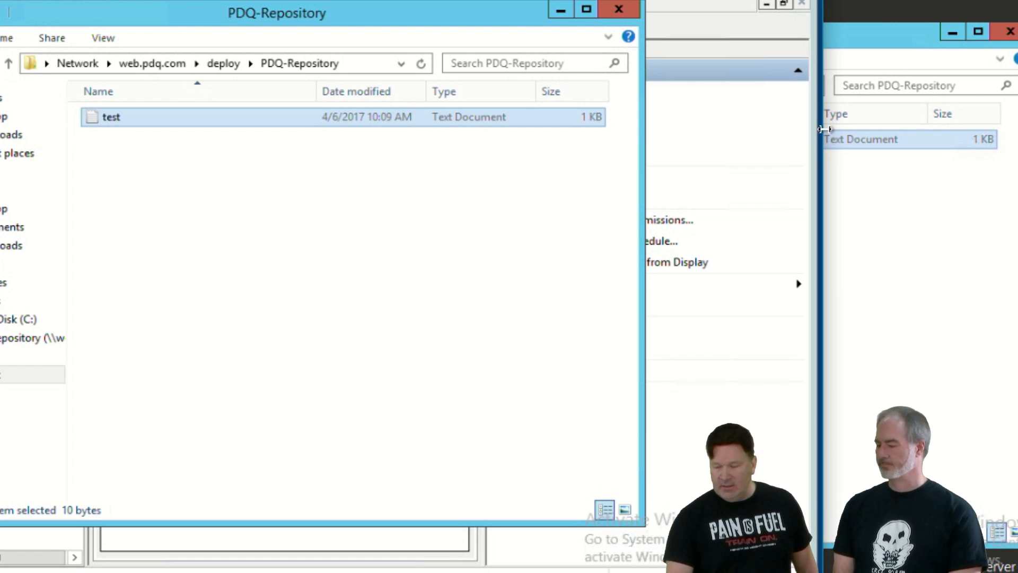
{"action": "left_click", "coordinate": [619, 8]}
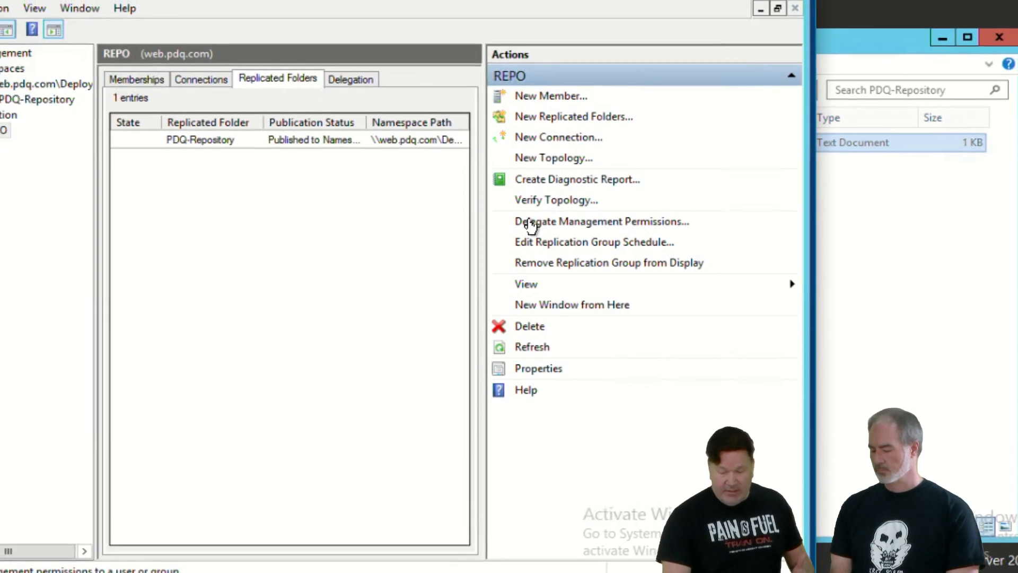
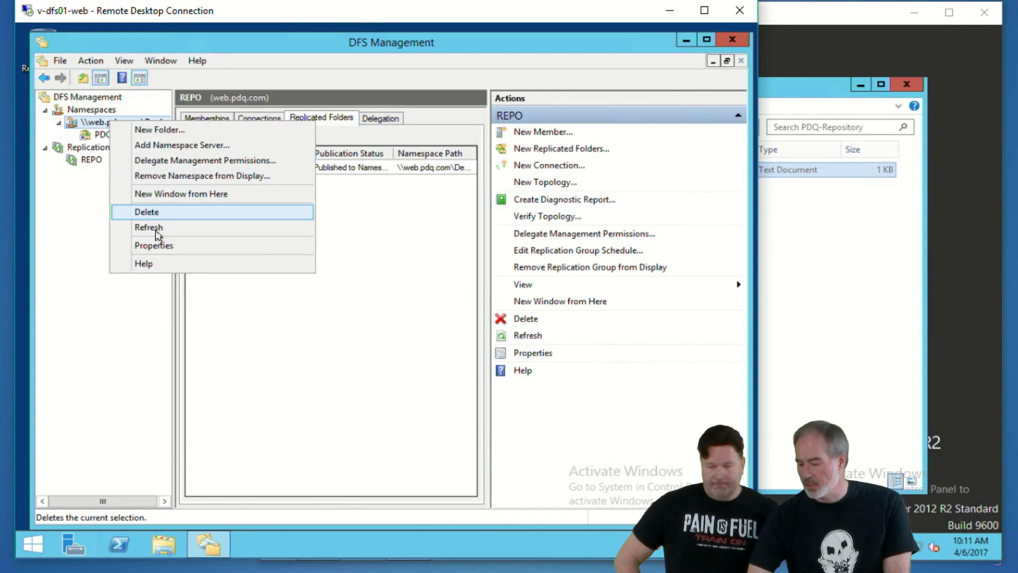
Open the properties of the \\web.pdq.com\Deploy namespace and examine the referral cache duration and ordering method settings
{"action": "left_click", "coordinate": [154, 245]}
{"action": "left_click", "coordinate": [309, 153]}
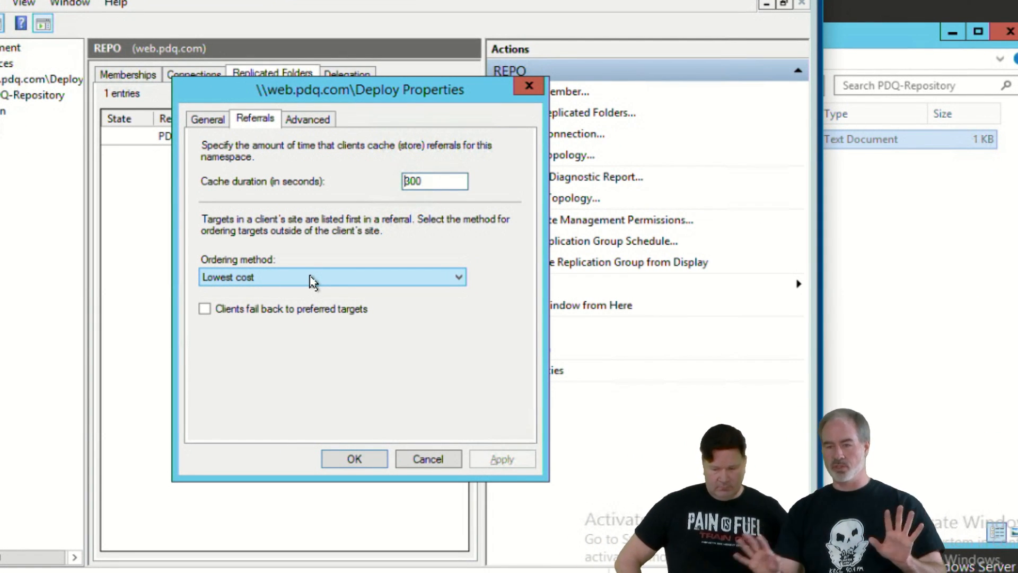
{"action": "left_click_drag", "start_coordinate": [382, 206], "coordinate": [467, 223]}
{"action": "mouse_move", "coordinate": [350, 207]}
{"action": "left_mouse_down"}
{"action": "mouse_move", "coordinate": [309, 357]}
{"action": "mouse_move", "coordinate": [424, 208]}
{"action": "left_mouse_up"}
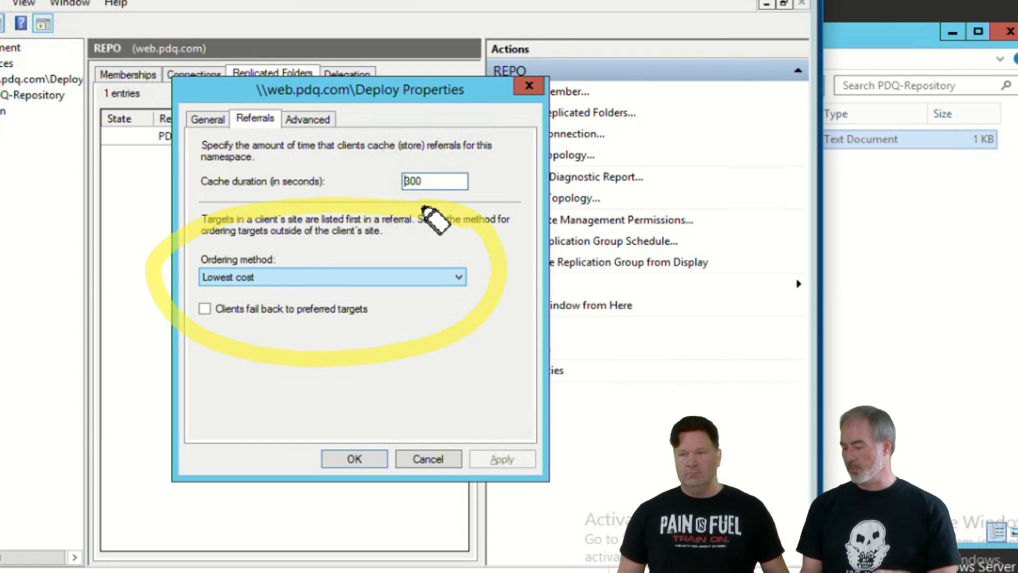
{"action": "key", "text": "Escape"}
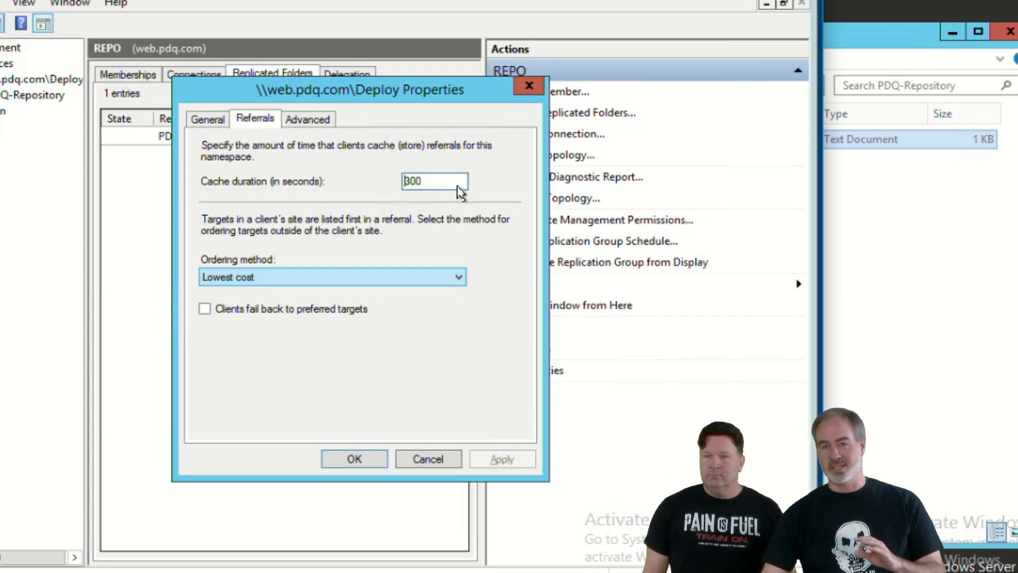
Try the ordering method "Exclude targets outside of the client's site" with "Clients fail back to preferred targets" enabled, and cancel the namespace properties
{"action": "left_click", "coordinate": [460, 278]}
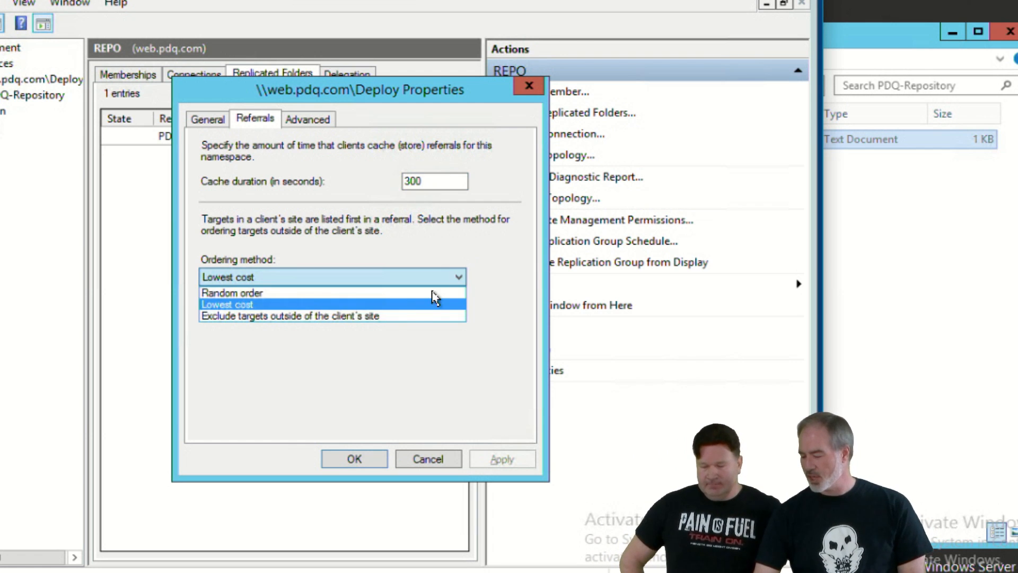
{"action": "left_click", "coordinate": [381, 317]}
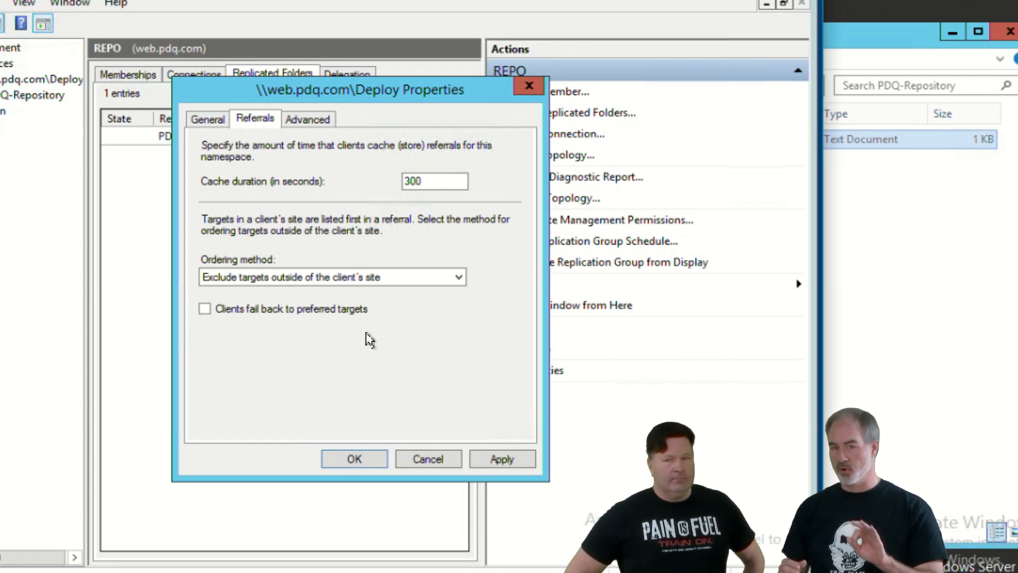
{"action": "left_click", "coordinate": [204, 309]}
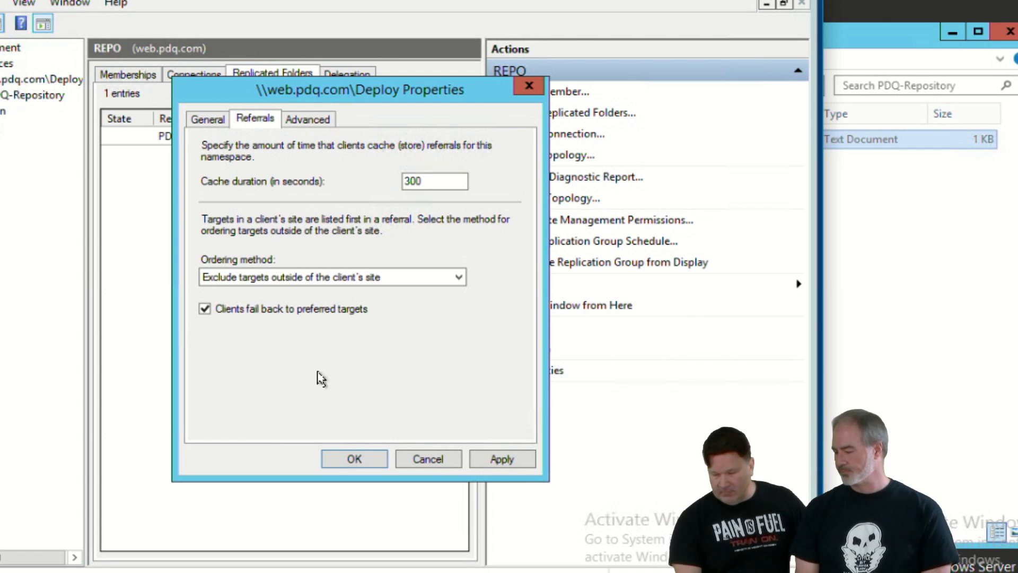
{"action": "left_click", "coordinate": [422, 461]}
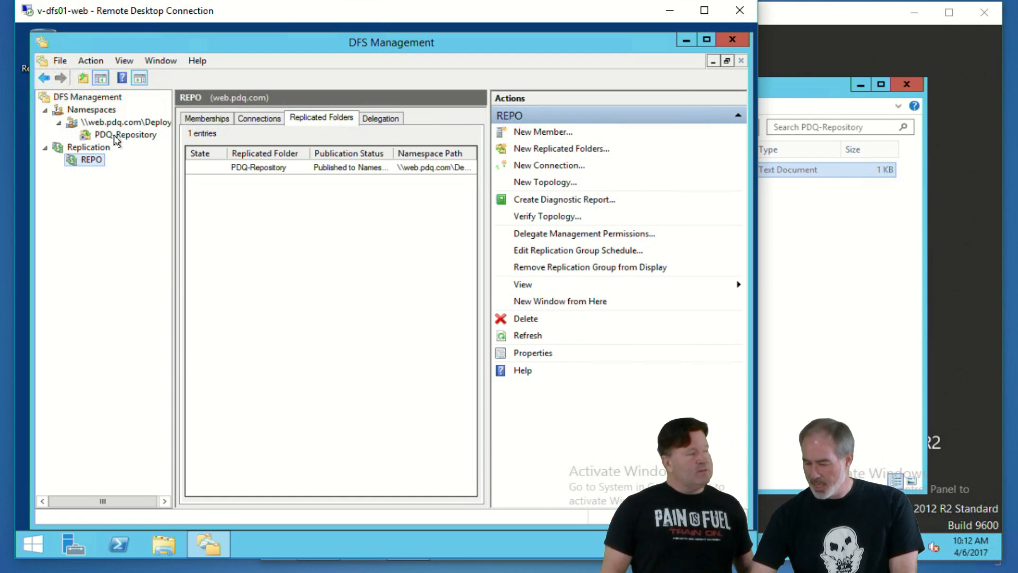
View the general properties of the REPO replication group and close them without changes
{"action": "right_click", "coordinate": [93, 159]}
{"action": "left_click", "coordinate": [154, 380]}
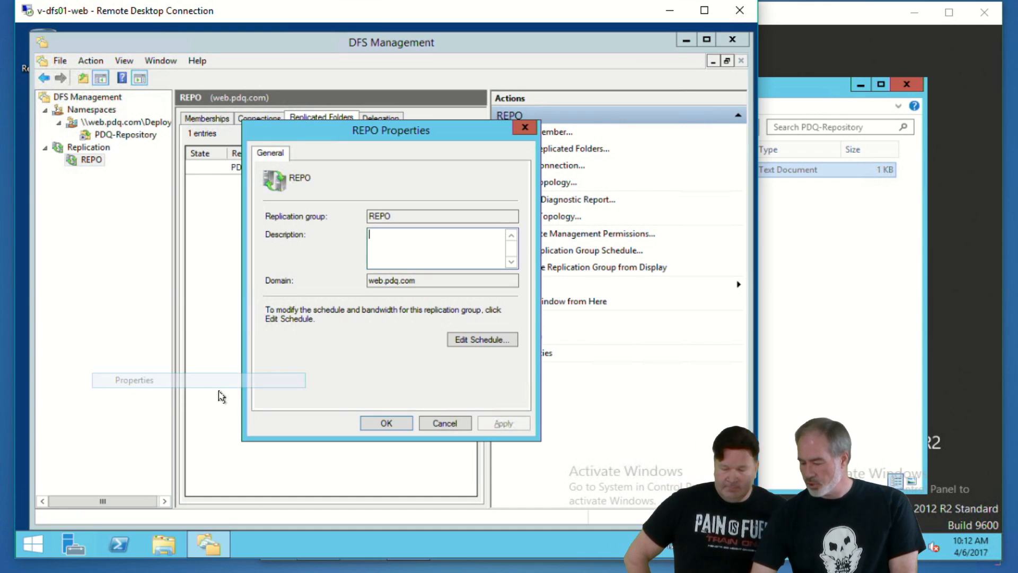
{"action": "left_click", "coordinate": [438, 424]}
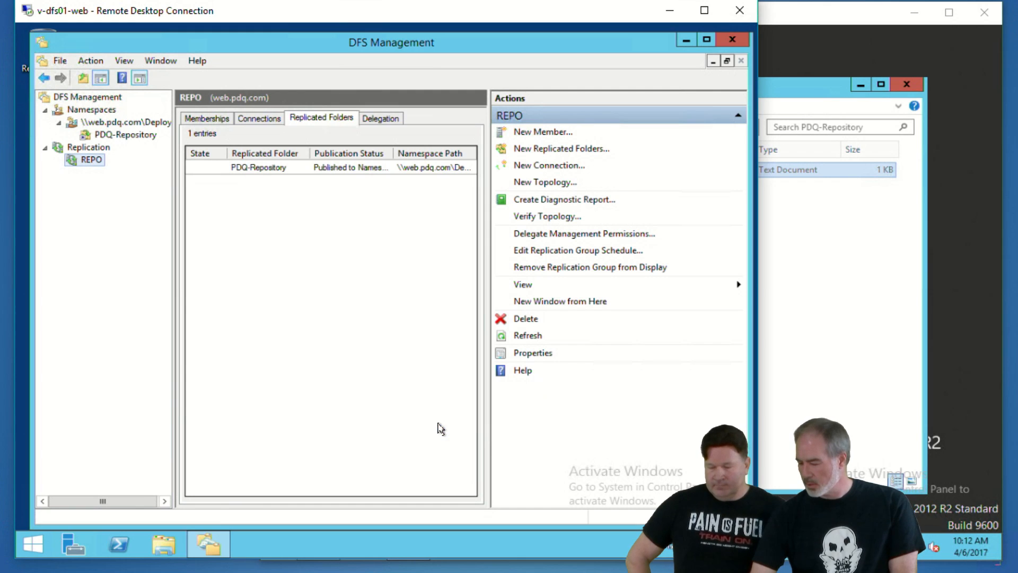
Try limiting the REPO replication schedule to 1 Mbps for Monday to Friday, 8 AM to 5 PM, and cancel the schedule edit
{"action": "right_click", "coordinate": [91, 159]}
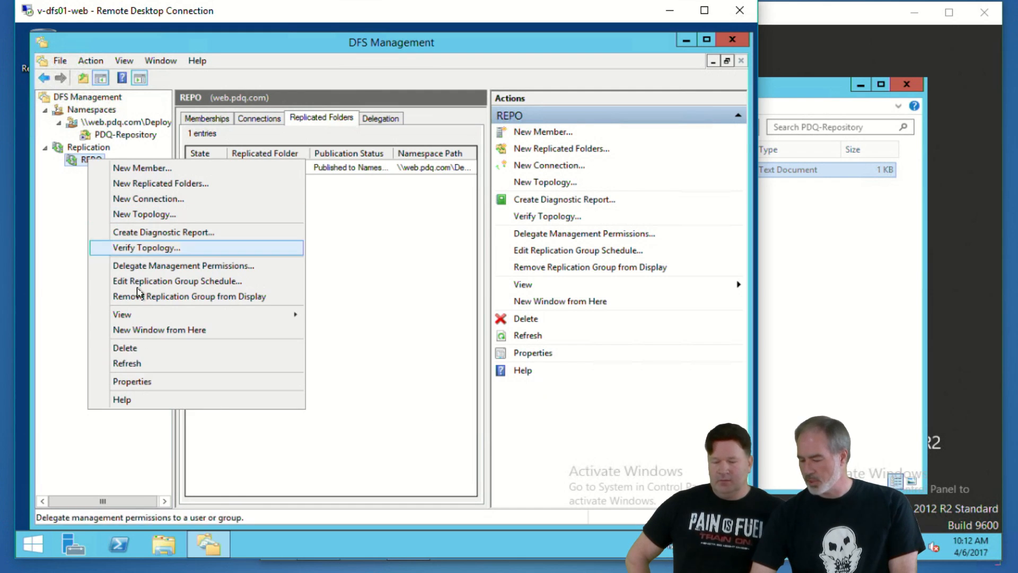
{"action": "left_click", "coordinate": [142, 382]}
{"action": "left_click", "coordinate": [484, 341]}
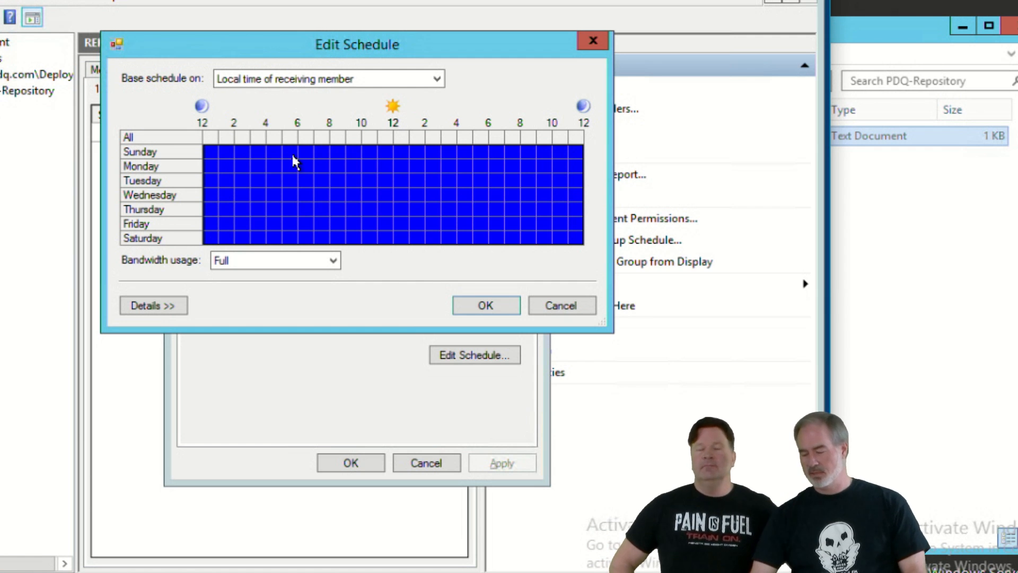
{"action": "left_click", "coordinate": [331, 161]}
{"action": "left_click_drag", "start_coordinate": [333, 167], "coordinate": [459, 225]}
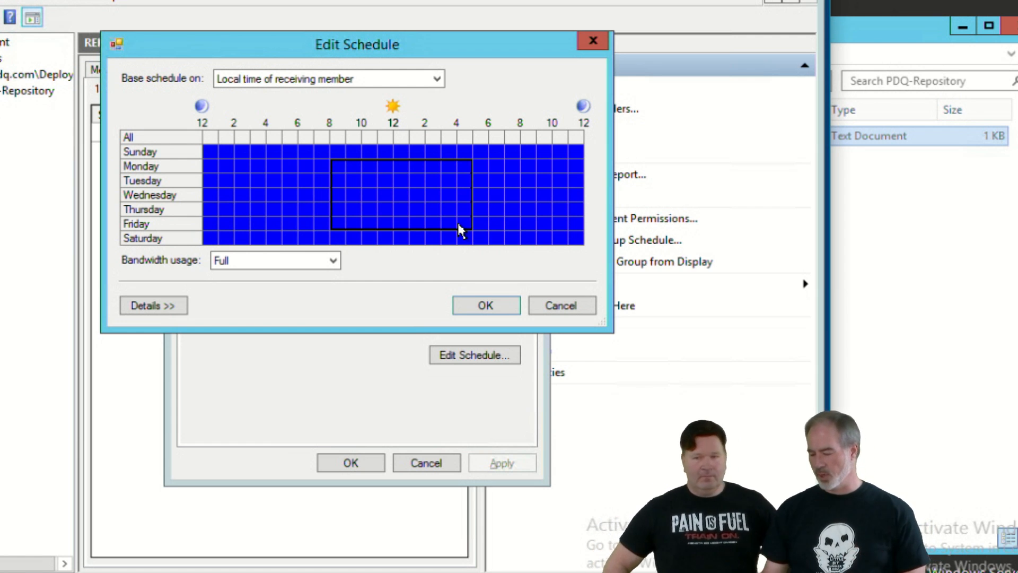
{"action": "left_click", "coordinate": [334, 261]}
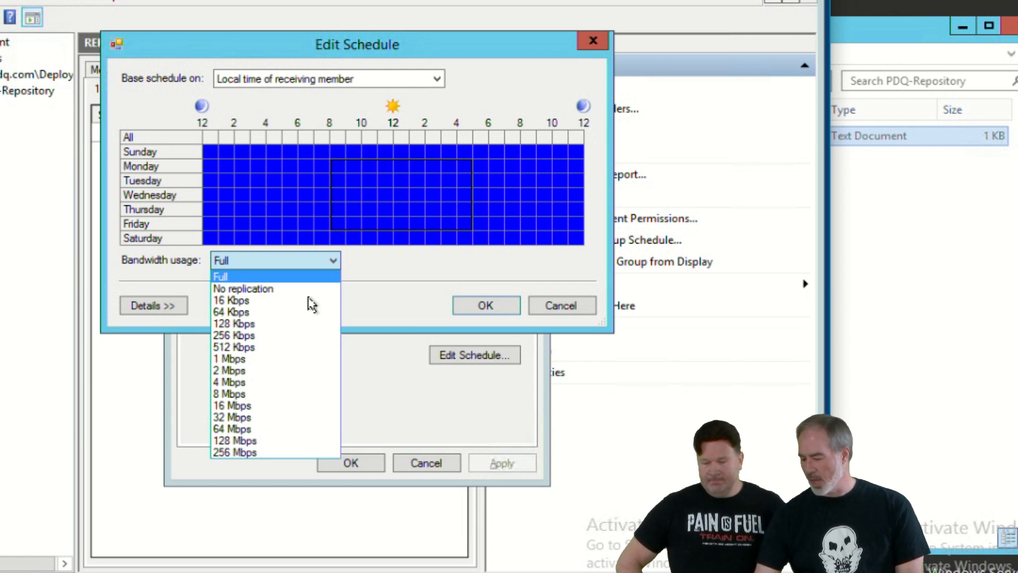
{"action": "left_click", "coordinate": [278, 359]}
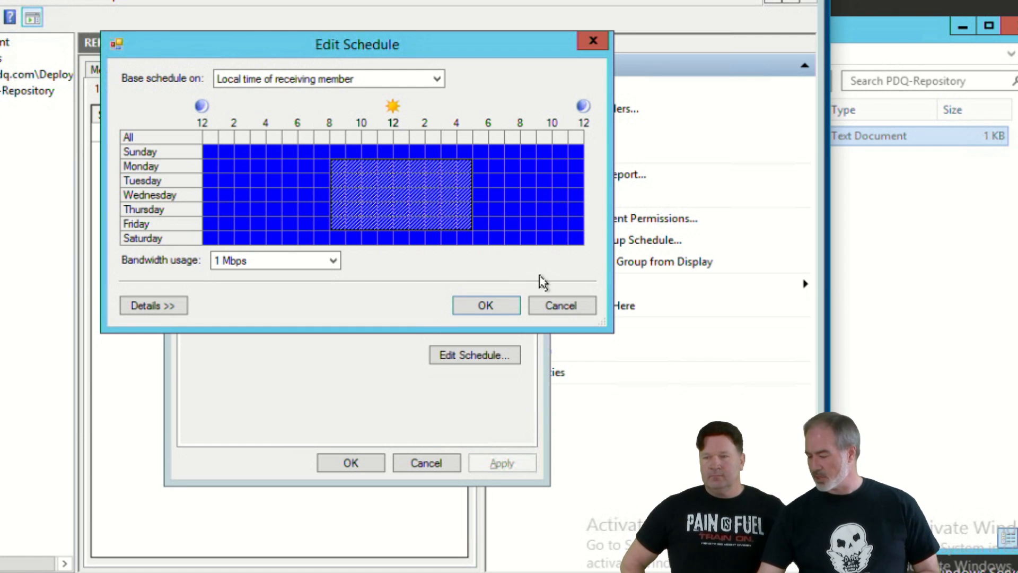
{"action": "left_click", "coordinate": [557, 308]}
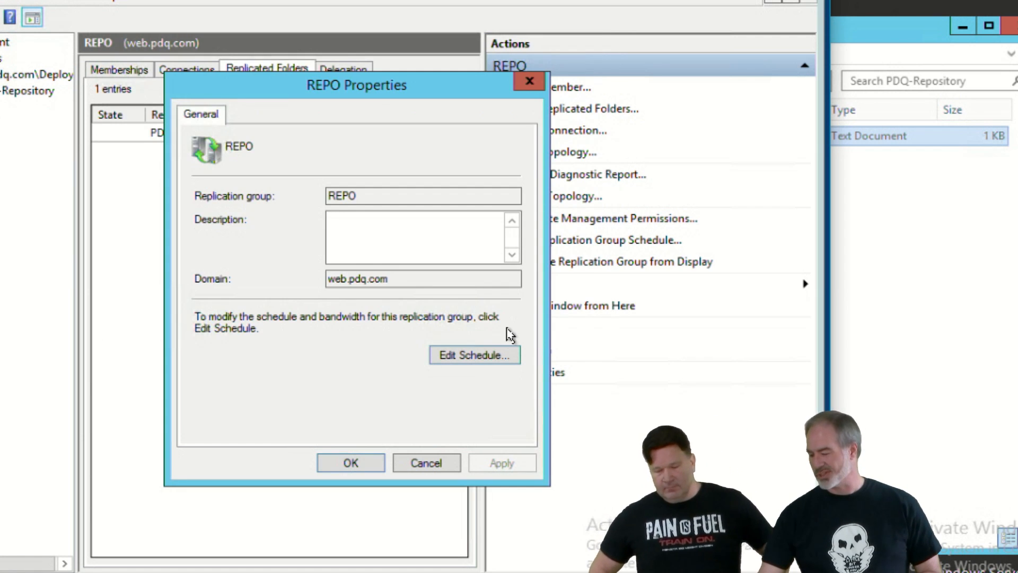
Close the REPO replication group properties without changes and review the actions available for the group
{"action": "left_click", "coordinate": [416, 461]}
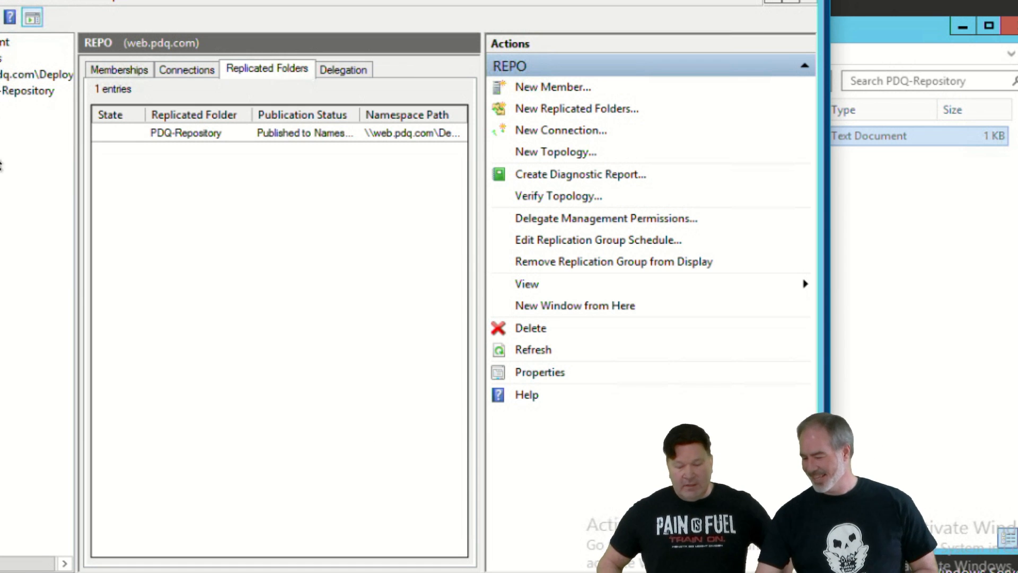
{"action": "right_click", "coordinate": [1, 125]}
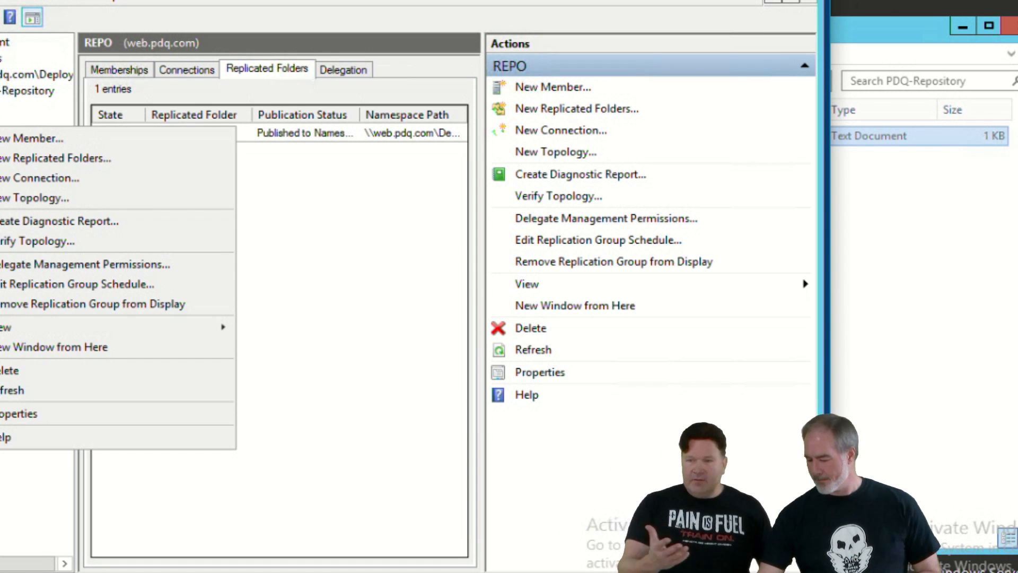
{"action": "key", "text": "Escape"}
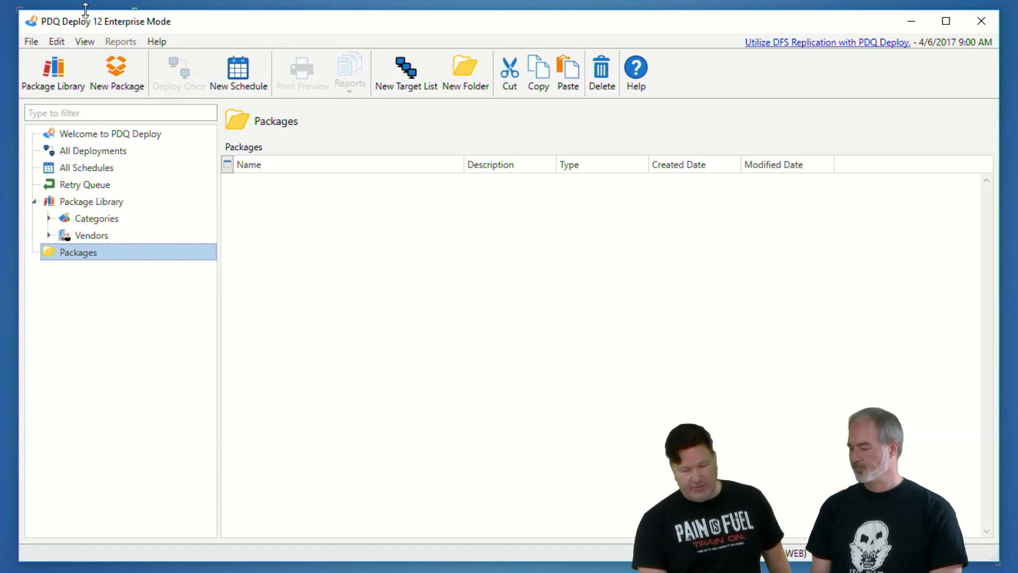
Switch to PDQ Deploy and open its Repository preferences for review
{"action": "left_click", "coordinate": [32, 42]}
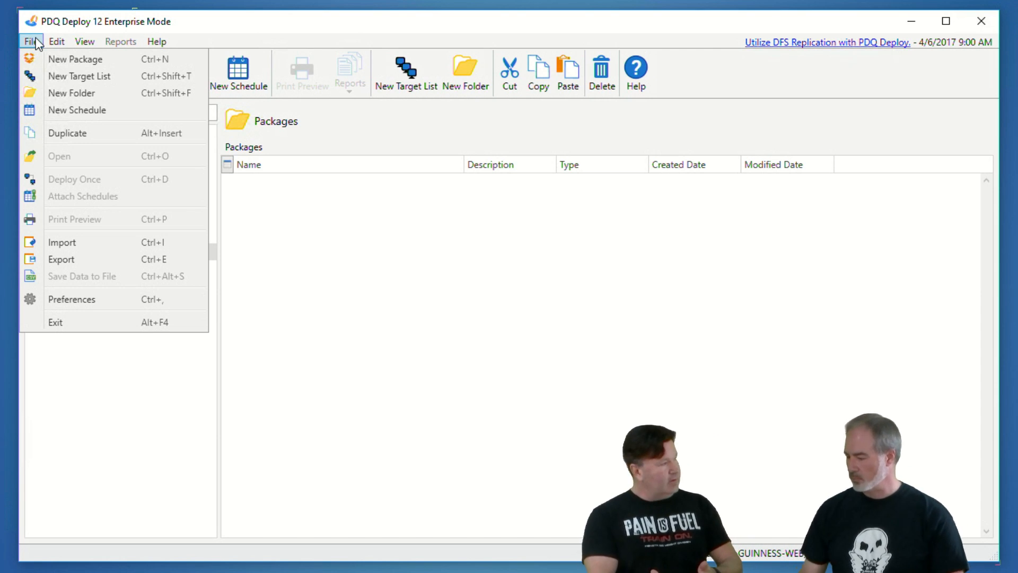
{"action": "left_click", "coordinate": [96, 294]}
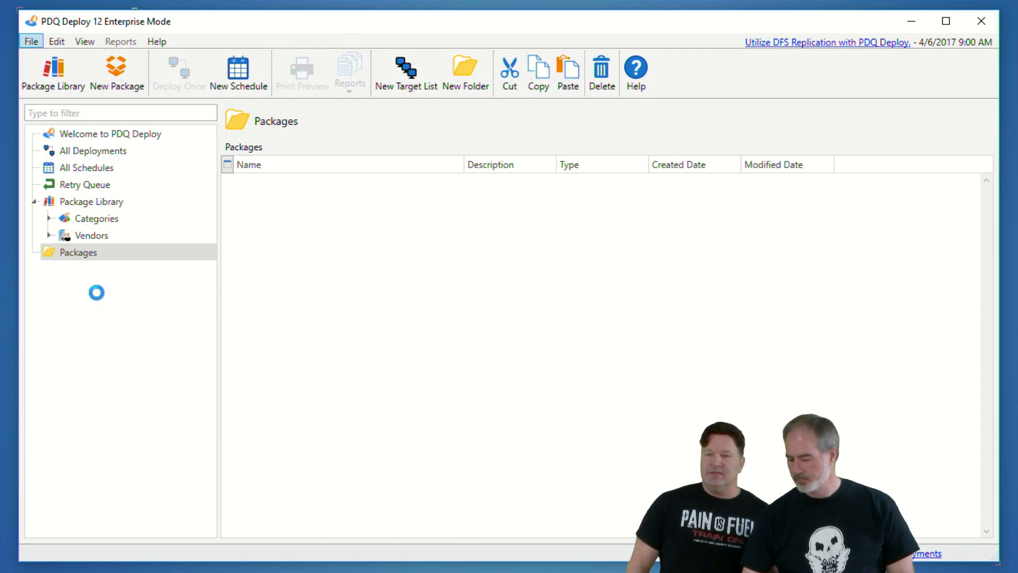
{"action": "left_click", "coordinate": [238, 336]}
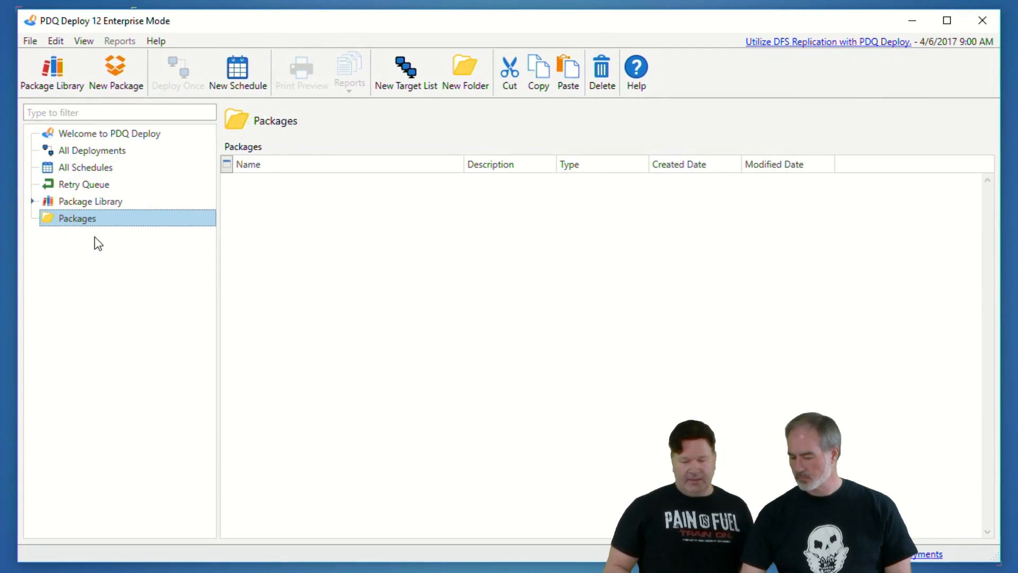
Expand the Package Library and its categories, and list all packages in the library
{"action": "left_click", "coordinate": [32, 202]}
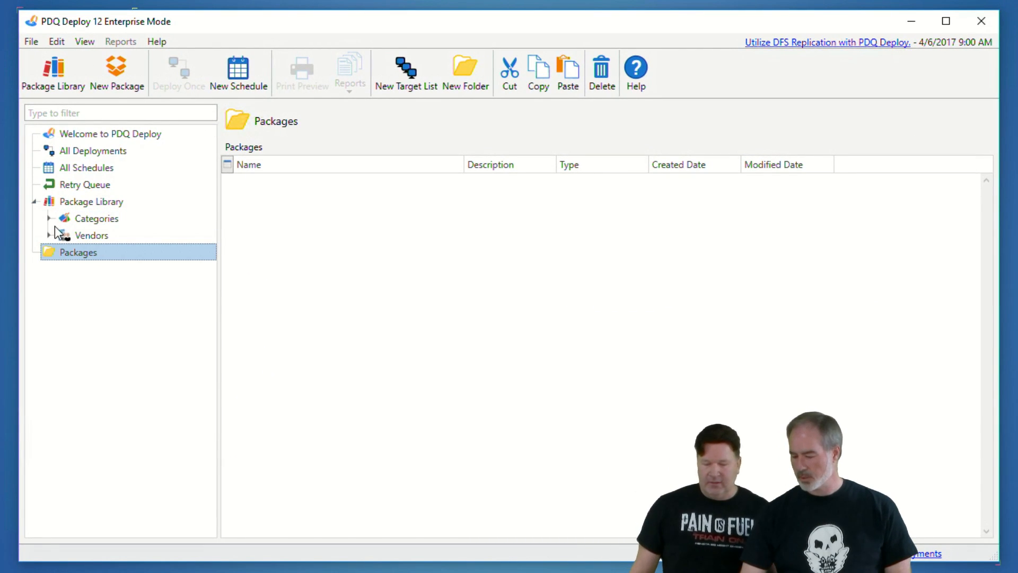
{"action": "left_click", "coordinate": [48, 218]}
{"action": "left_click", "coordinate": [96, 219]}
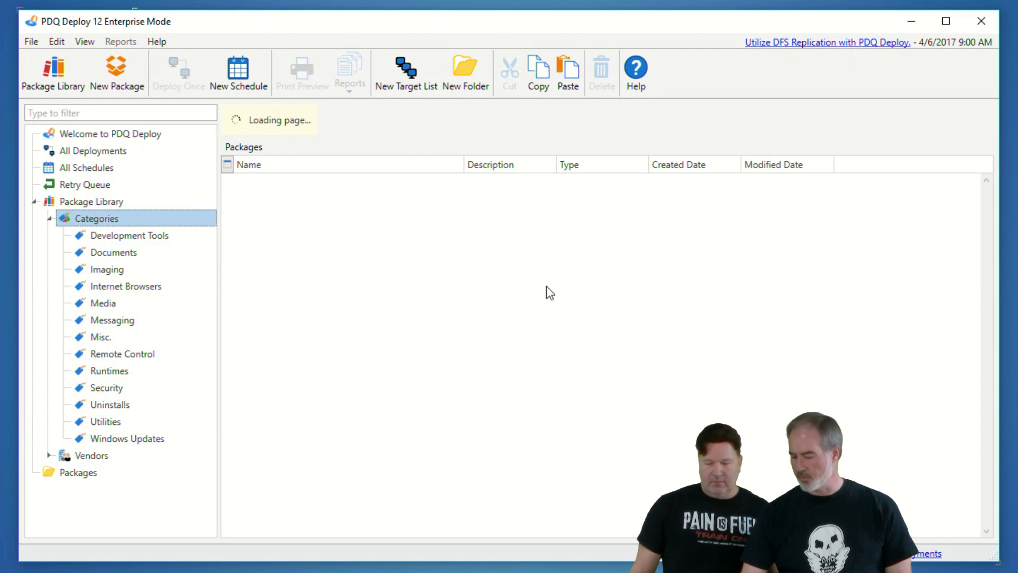
{"action": "left_click", "coordinate": [164, 237]}
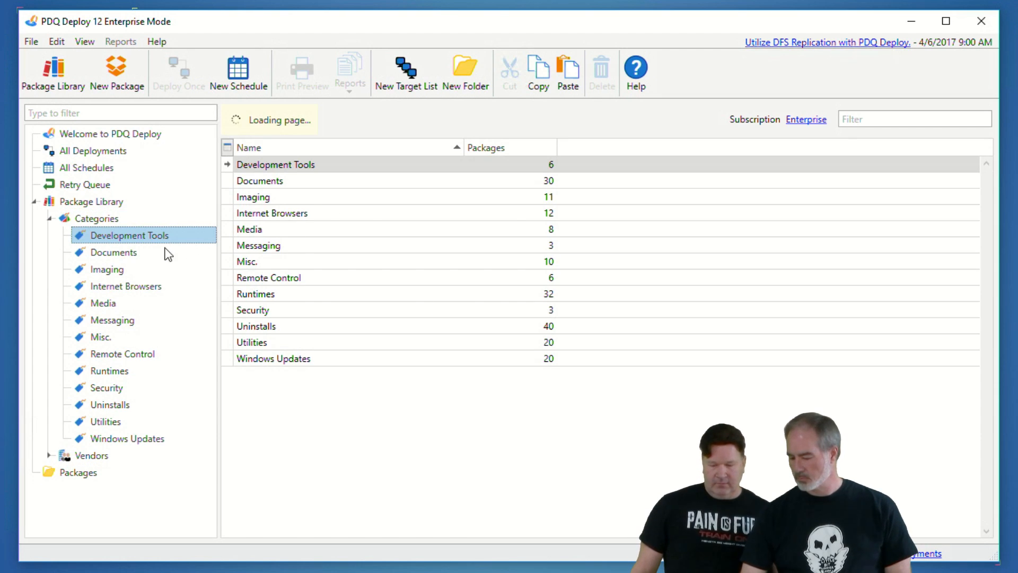
{"action": "left_click", "coordinate": [106, 202]}
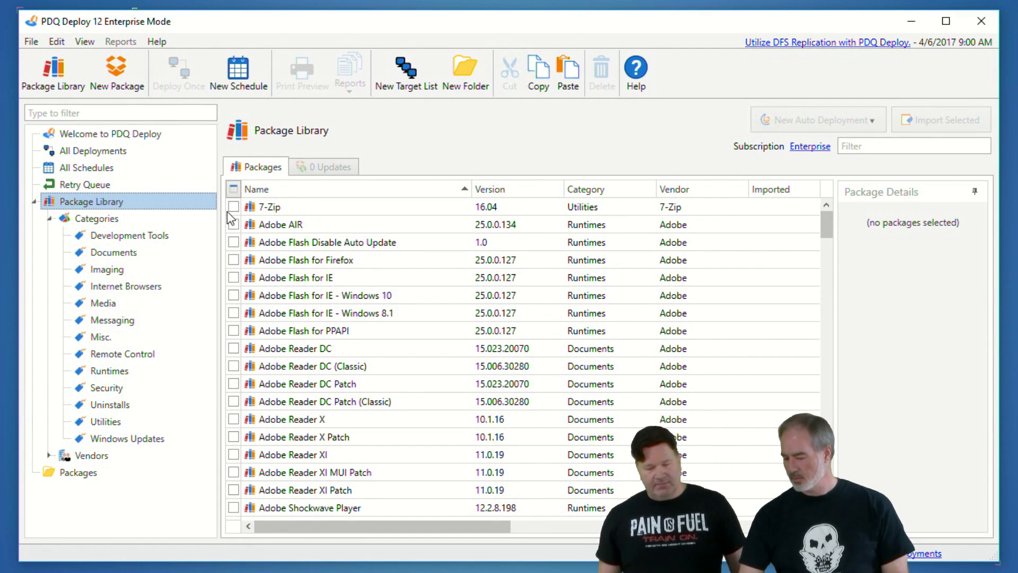
Select the 7-Zip, Adobe Flash for IE, Bandizip and BgInfo packages in the Package Library
{"action": "left_click", "coordinate": [232, 209]}
{"action": "scroll", "coordinate": [273, 243], "scroll_direction": "down", "scroll_amount": 3}
{"action": "scroll", "coordinate": [288, 243], "scroll_direction": "up", "scroll_amount": 3}
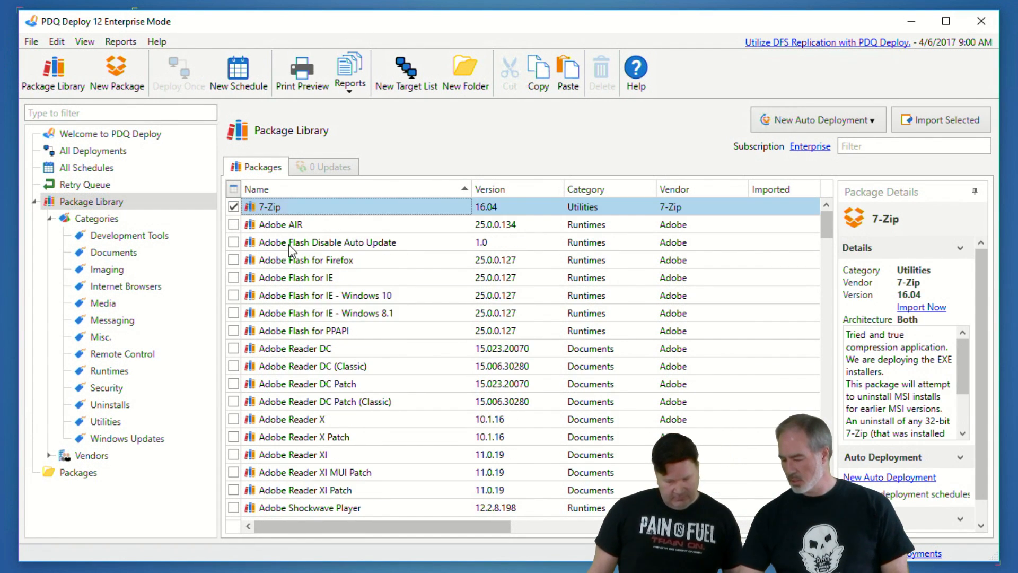
{"action": "left_click", "coordinate": [234, 277]}
{"action": "scroll", "coordinate": [350, 308], "scroll_direction": "down", "scroll_amount": 3}
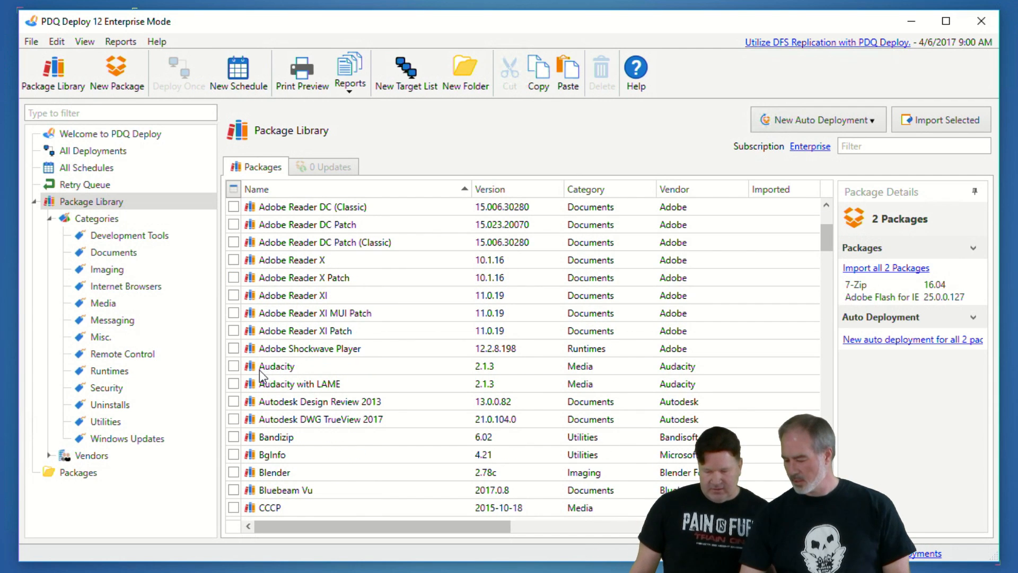
{"action": "scroll", "coordinate": [271, 374], "scroll_direction": "down", "scroll_amount": 3}
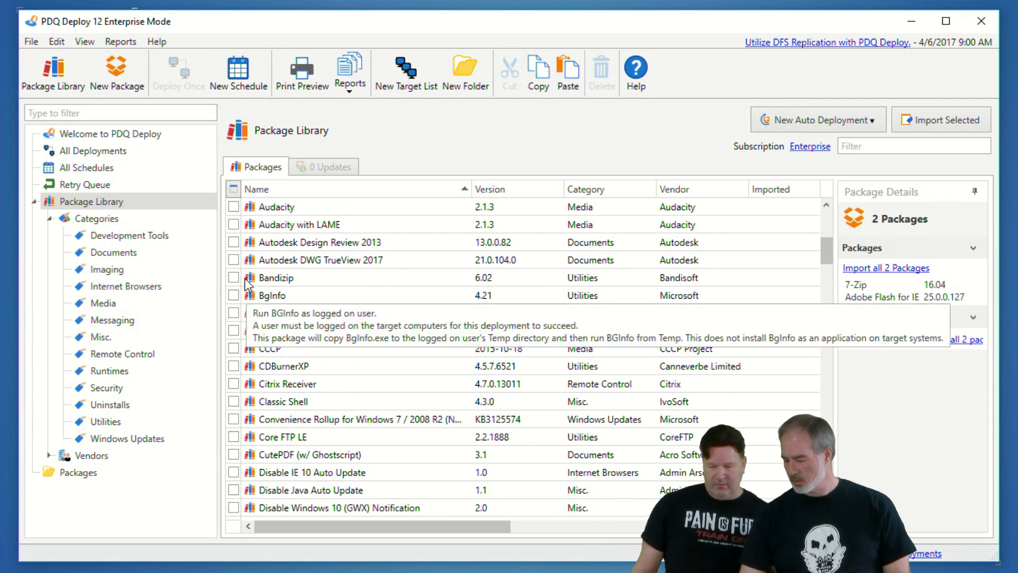
{"action": "left_click", "coordinate": [234, 277]}
{"action": "scroll", "coordinate": [301, 369], "scroll_direction": "down", "scroll_amount": 3}
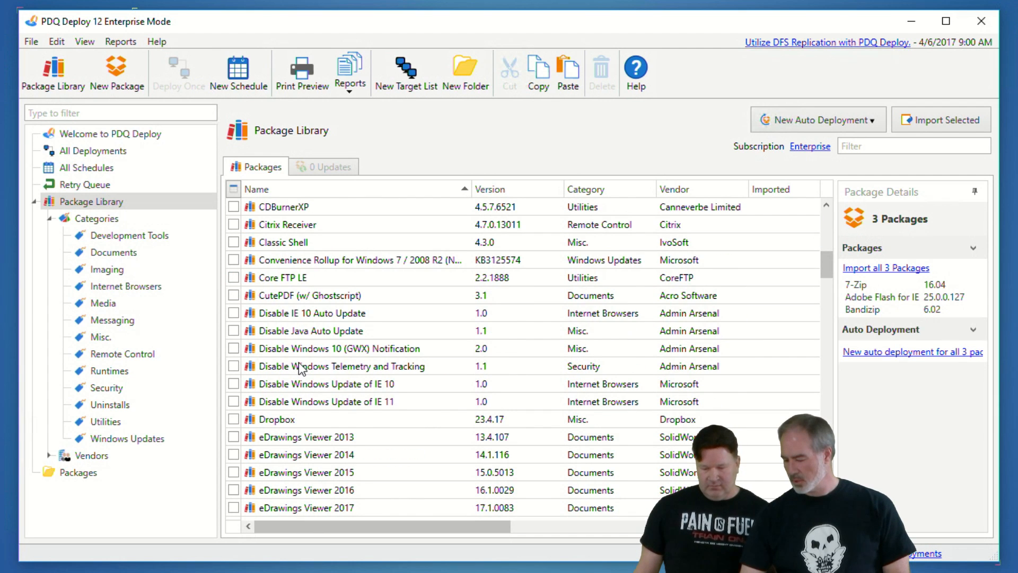
{"action": "scroll", "coordinate": [300, 369], "scroll_direction": "up", "scroll_amount": 3}
{"action": "left_click", "coordinate": [234, 296]}
Add Mozilla Firefox ESR to the package selection and import all selected packages
{"action": "scroll", "coordinate": [304, 371], "scroll_direction": "down", "scroll_amount": 1}
{"action": "scroll", "coordinate": [303, 371], "scroll_direction": "down", "scroll_amount": 9}
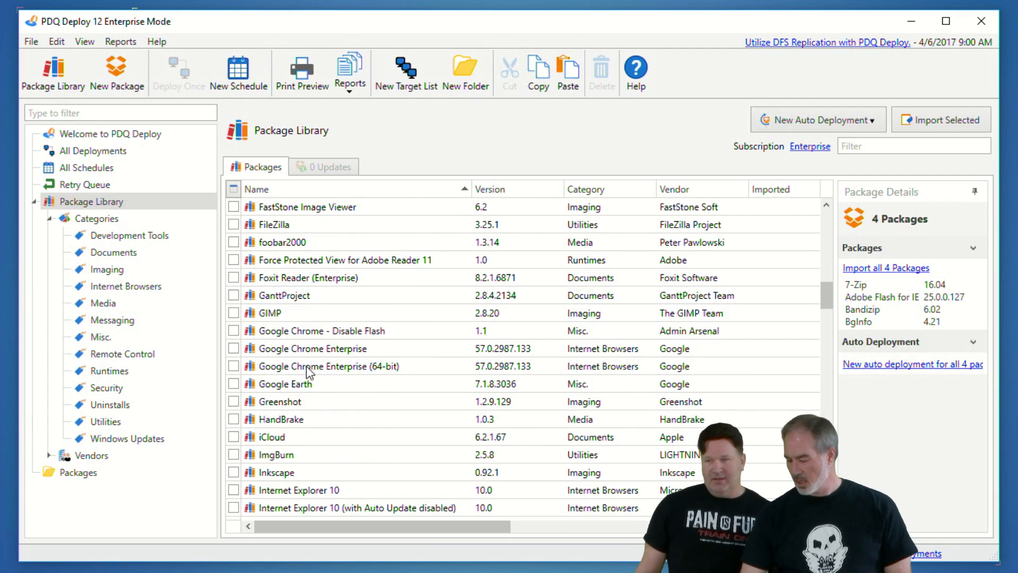
{"action": "scroll", "coordinate": [295, 386], "scroll_direction": "down", "scroll_amount": 1}
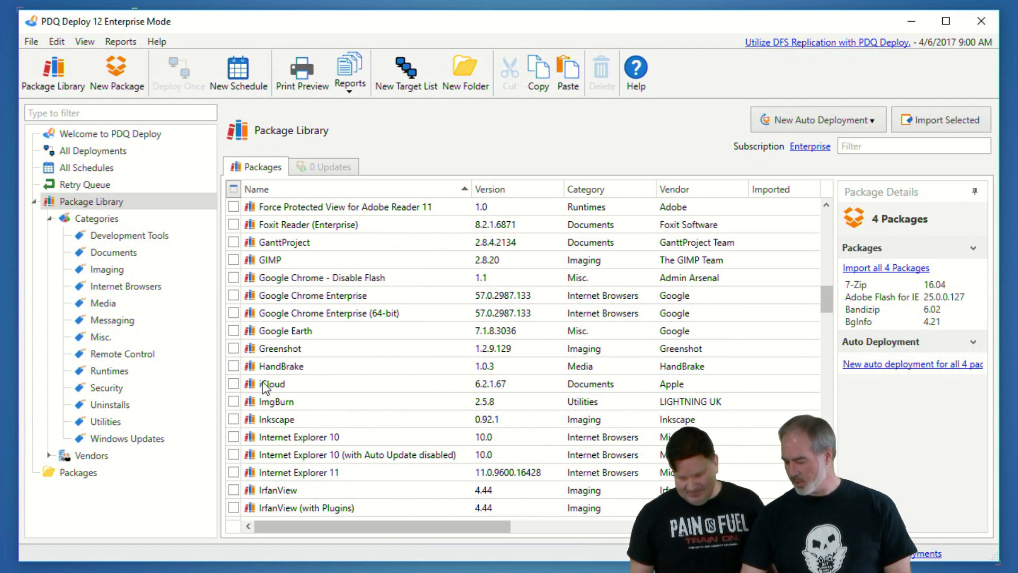
{"action": "scroll", "coordinate": [263, 381], "scroll_direction": "down", "scroll_amount": 9}
{"action": "scroll", "coordinate": [309, 387], "scroll_direction": "down", "scroll_amount": 3}
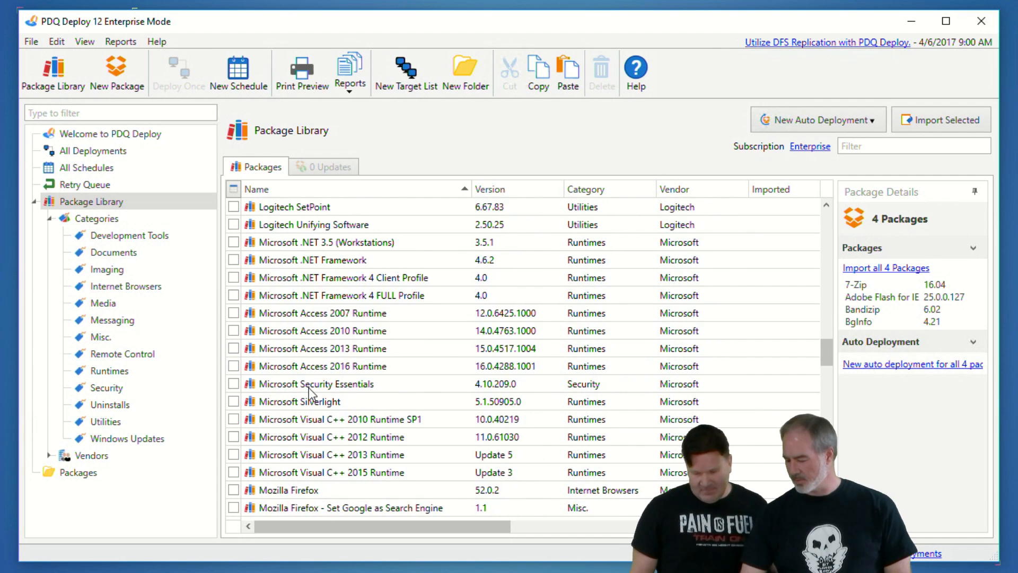
{"action": "scroll", "coordinate": [308, 387], "scroll_direction": "up", "scroll_amount": 2}
{"action": "scroll", "coordinate": [315, 394], "scroll_direction": "down", "scroll_amount": 2}
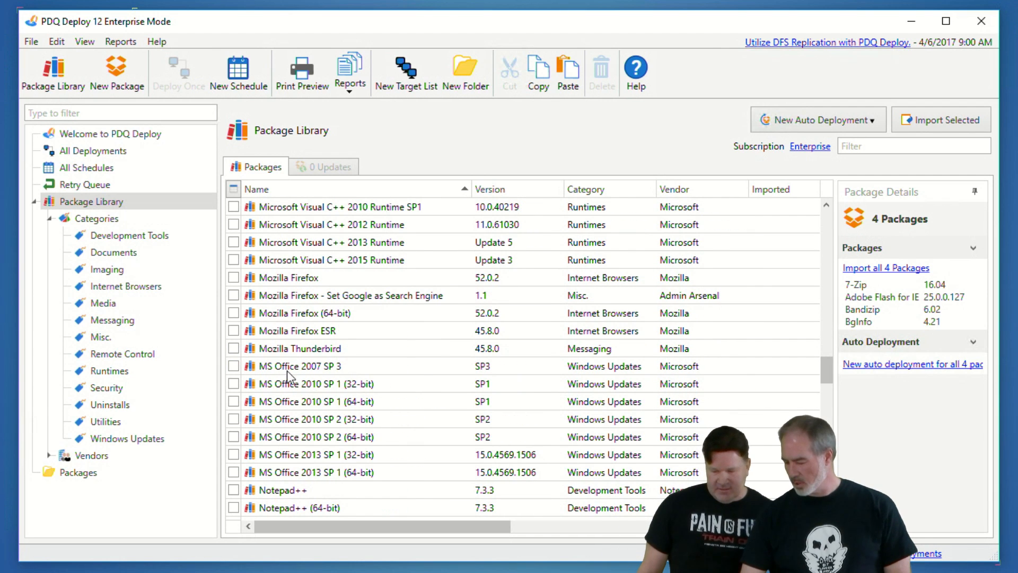
{"action": "left_click", "coordinate": [233, 331]}
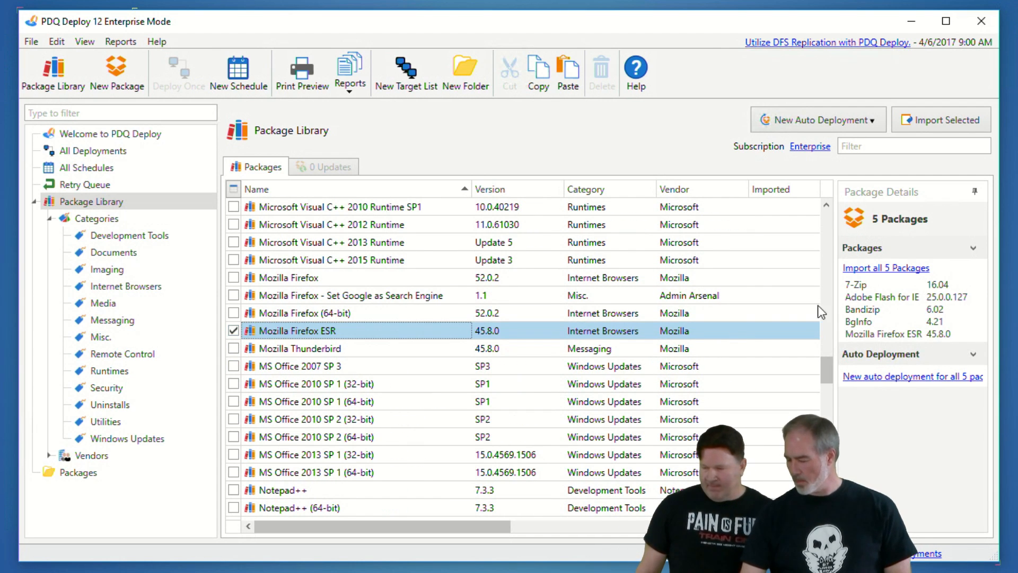
{"action": "left_click", "coordinate": [944, 121]}
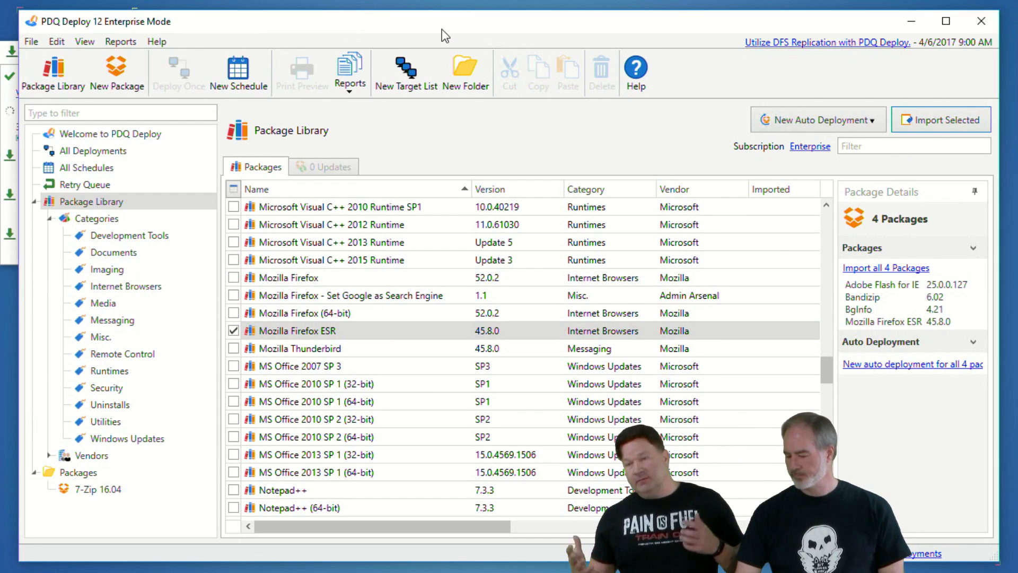
Inspect the contents of the configured repository folder from the preferences and check the $(Repository) system variable
{"action": "key", "text": "ctrl+comma"}
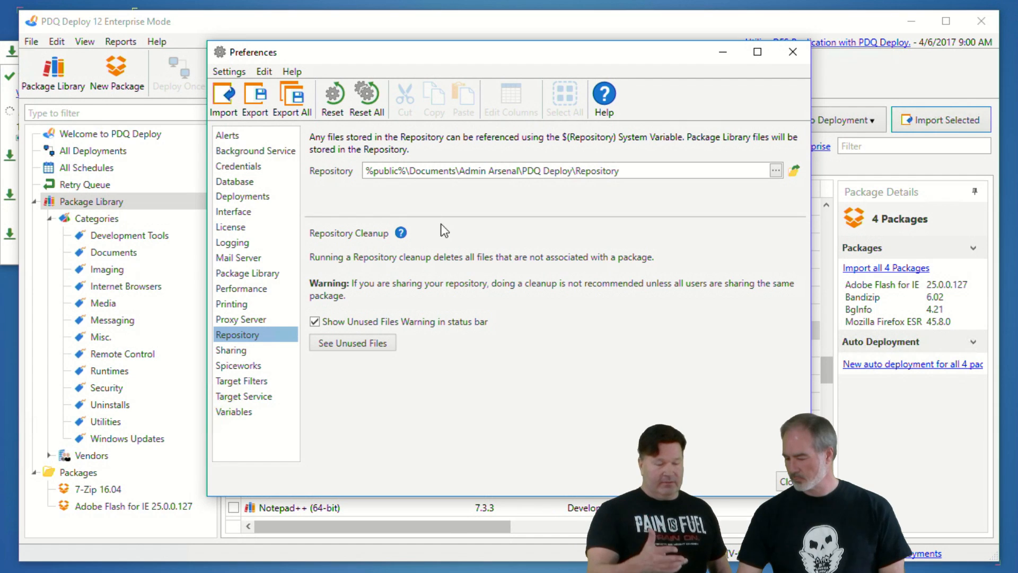
{"action": "left_click", "coordinate": [794, 171]}
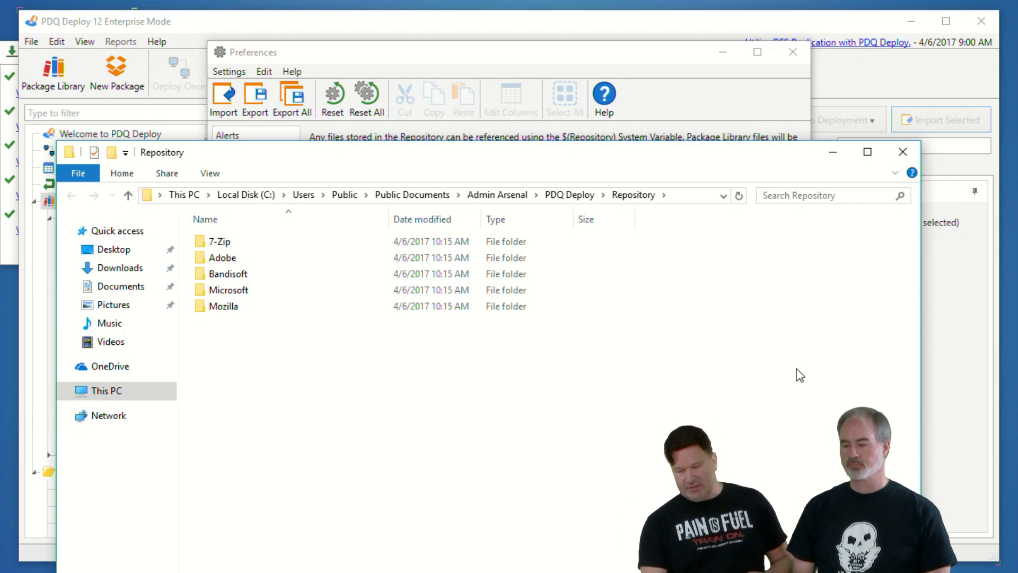
{"action": "left_click", "coordinate": [903, 152]}
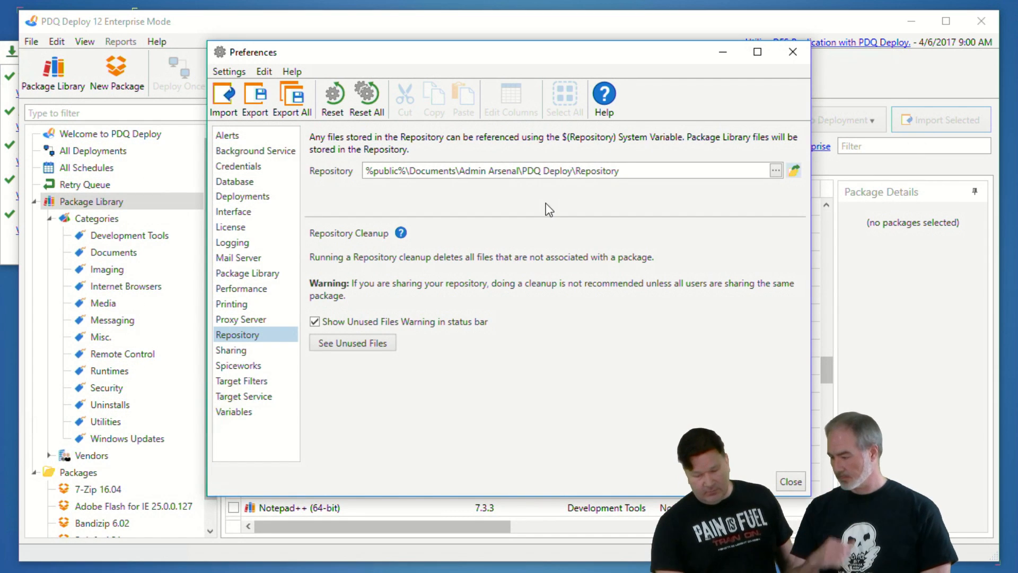
{"action": "left_click", "coordinate": [236, 412]}
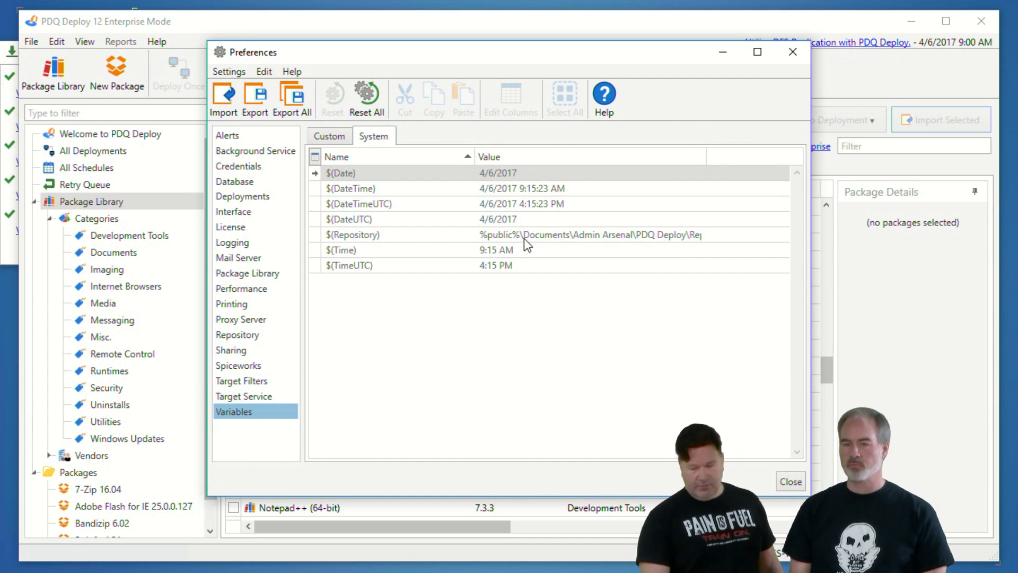
Set the Repository path in the preferences to \\web.pdq.com\deploy\pdq-repository
{"action": "left_click", "coordinate": [238, 336]}
{"action": "left_click_drag", "start_coordinate": [641, 169], "coordinate": [295, 176]}
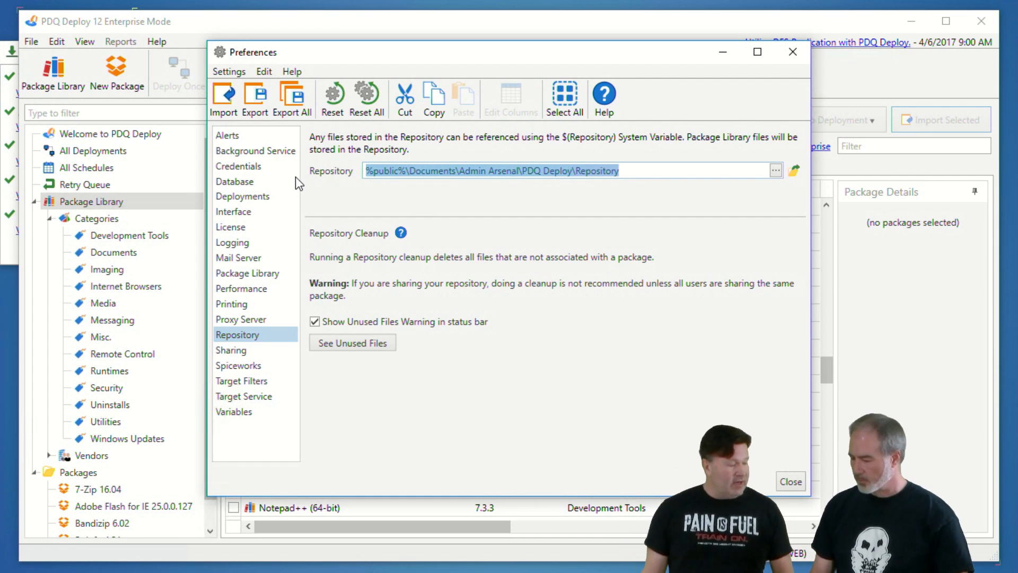
{"action": "key", "text": "BackSpace"}
{"action": "type", "text": "\\web"}
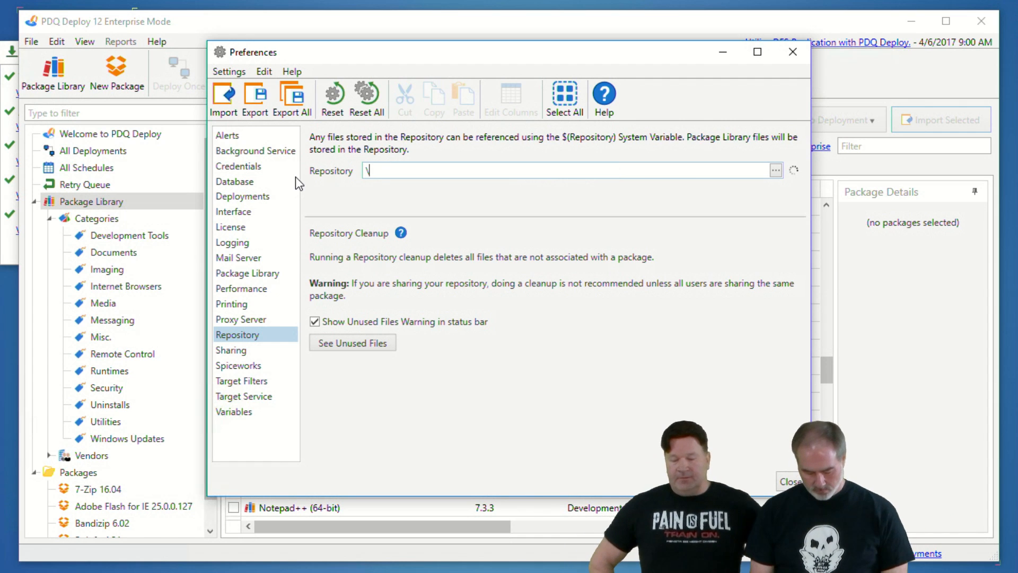
{"action": "type", "text": ".p"}
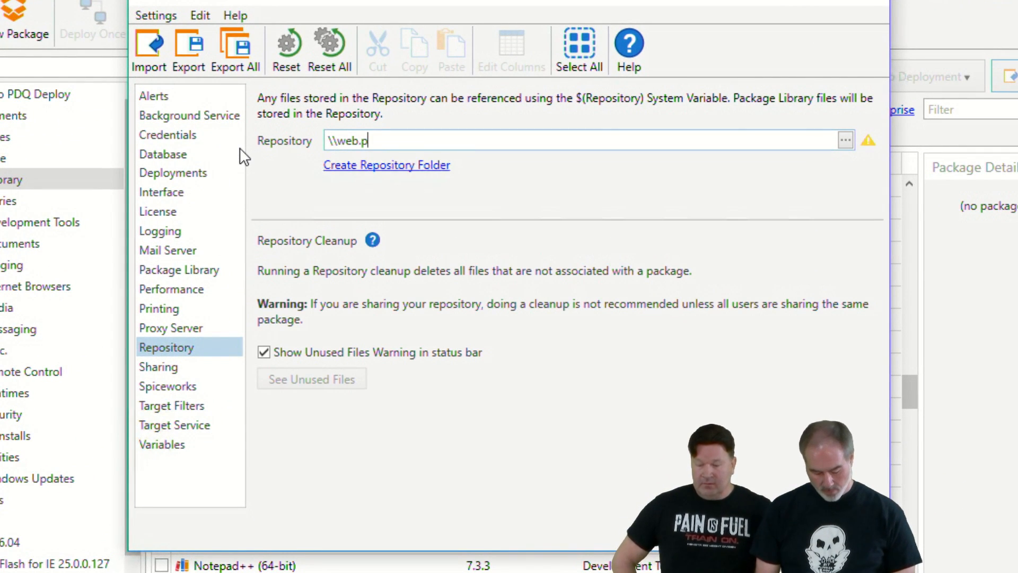
{"action": "type", "text": "dq."}
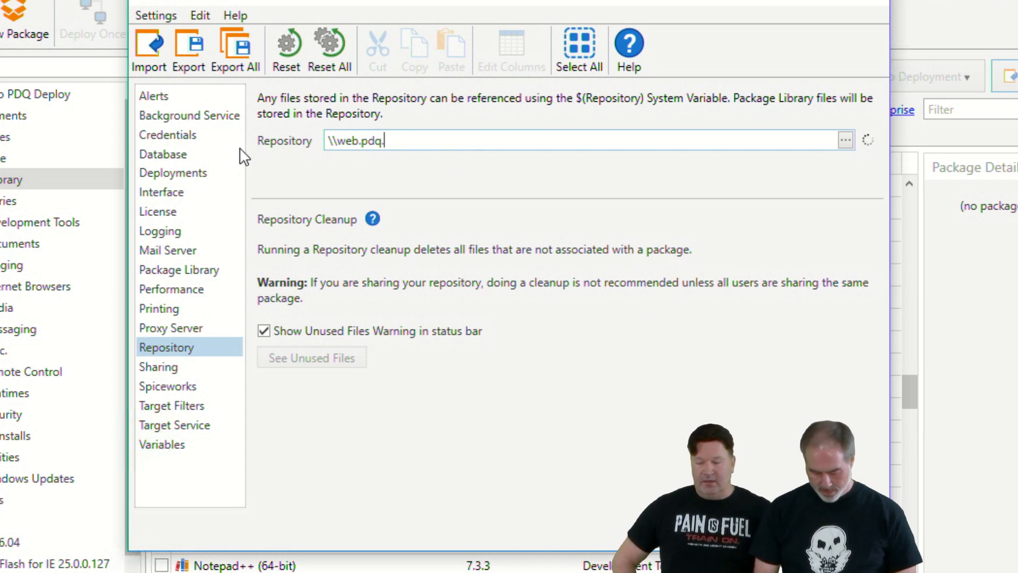
{"action": "type", "text": "com\\de"}
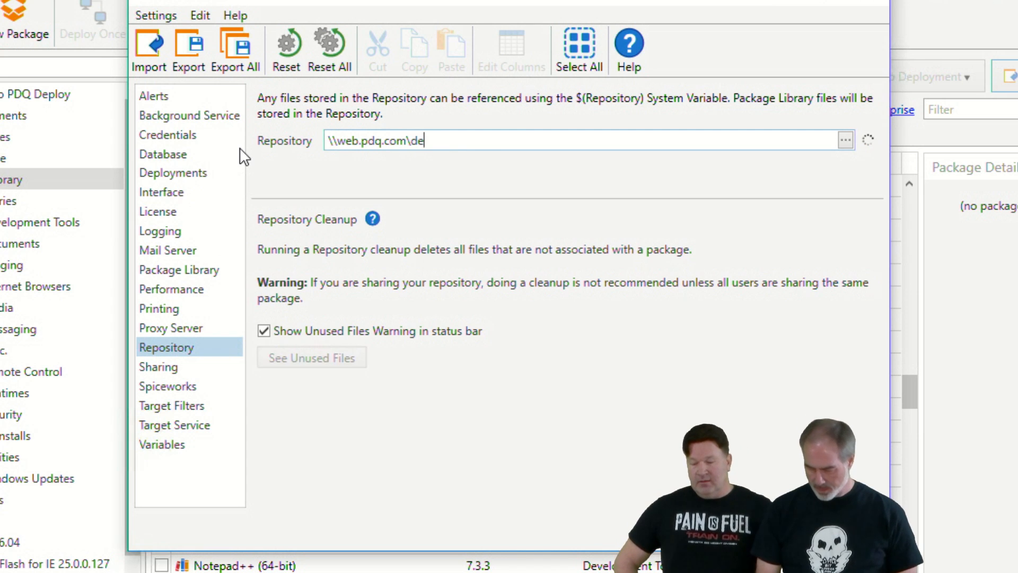
{"action": "type", "text": "ploy\\"}
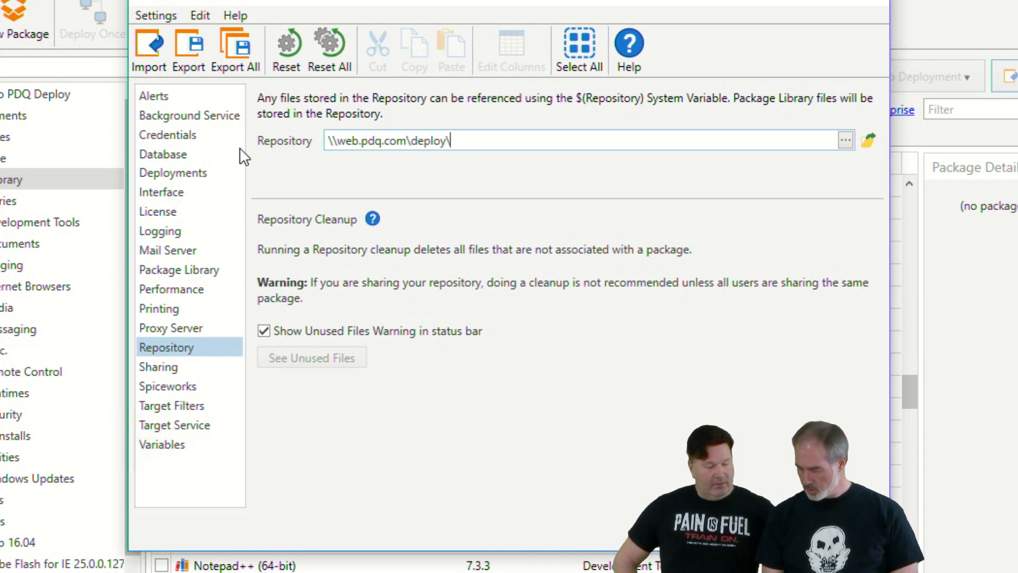
{"action": "type", "text": "pdq"}
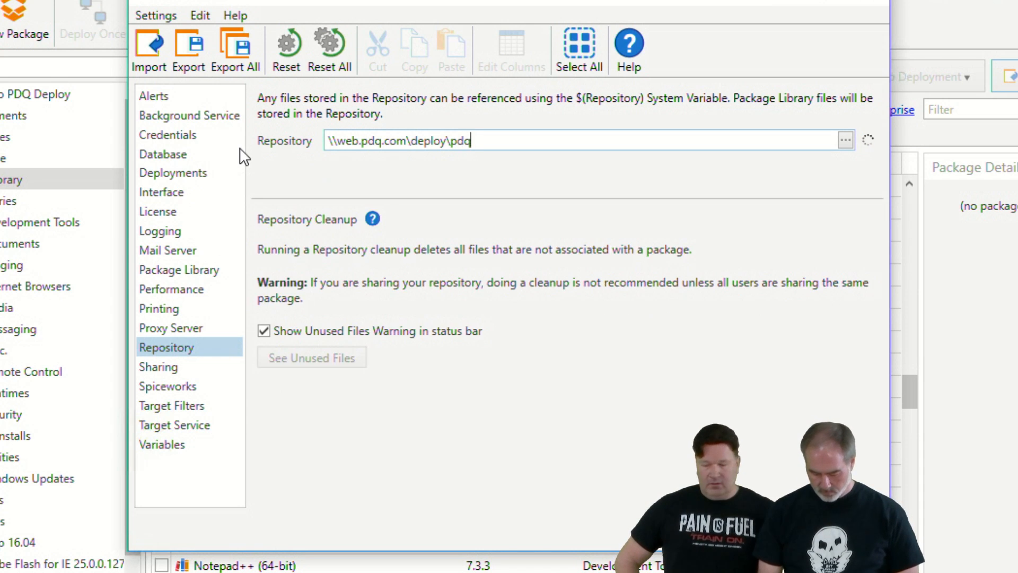
{"action": "type", "text": "-repository"}
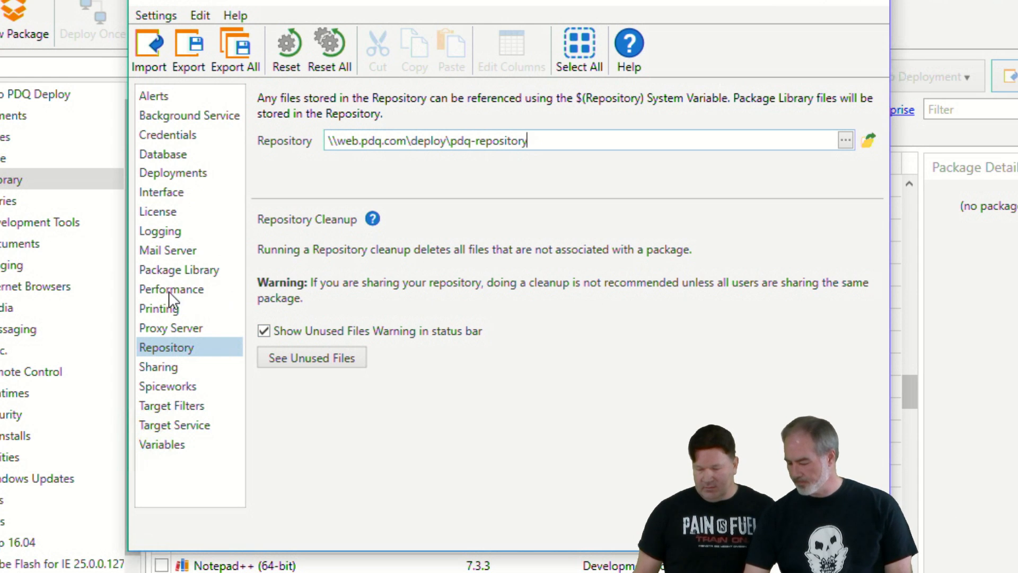
{"action": "key", "text": "Escape"}
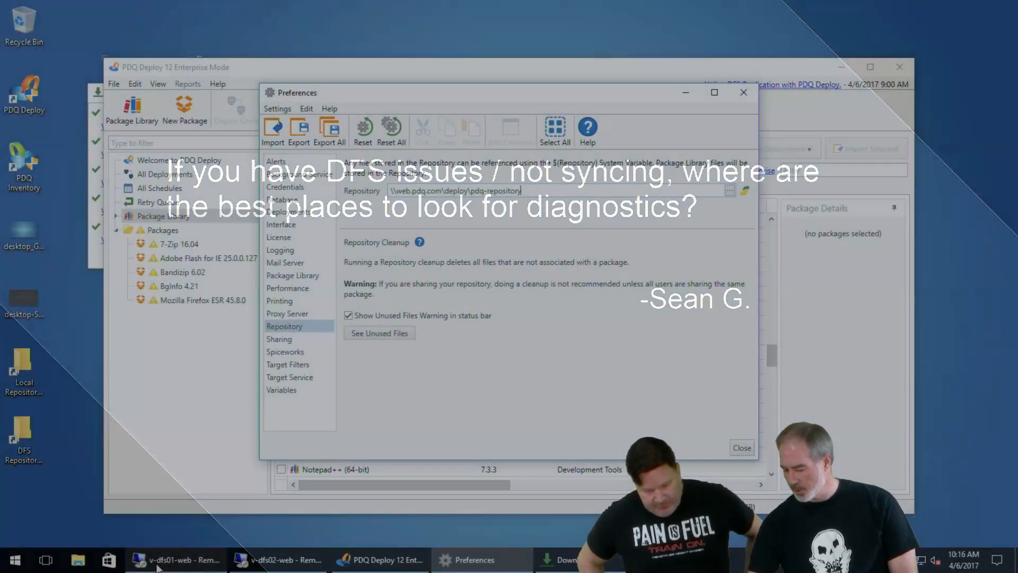
In DFS Management on v-dfs01-web, create a health report for the REPO replication group without counting backlogged files
{"action": "left_click", "coordinate": [157, 566]}
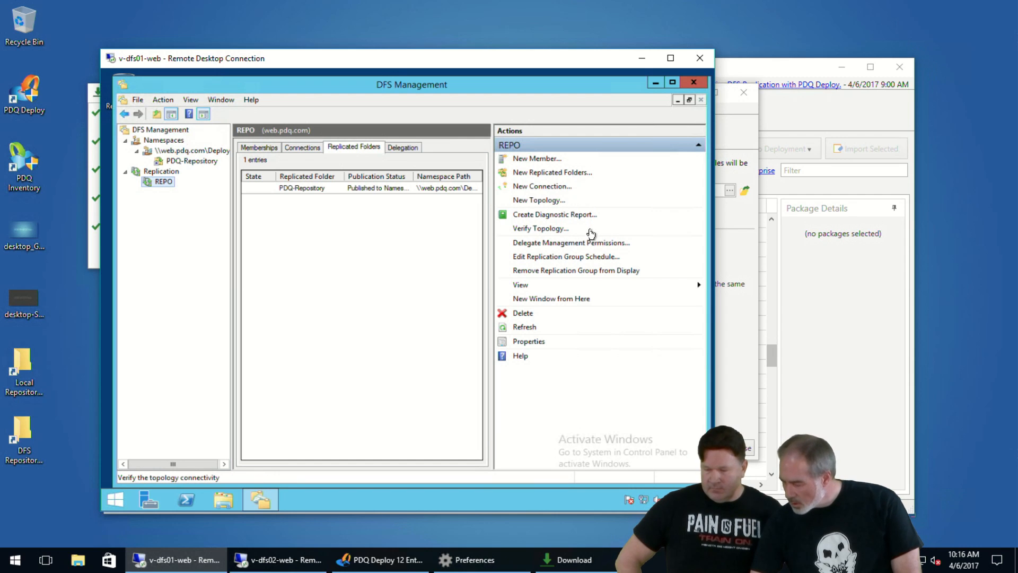
{"action": "left_click", "coordinate": [565, 214]}
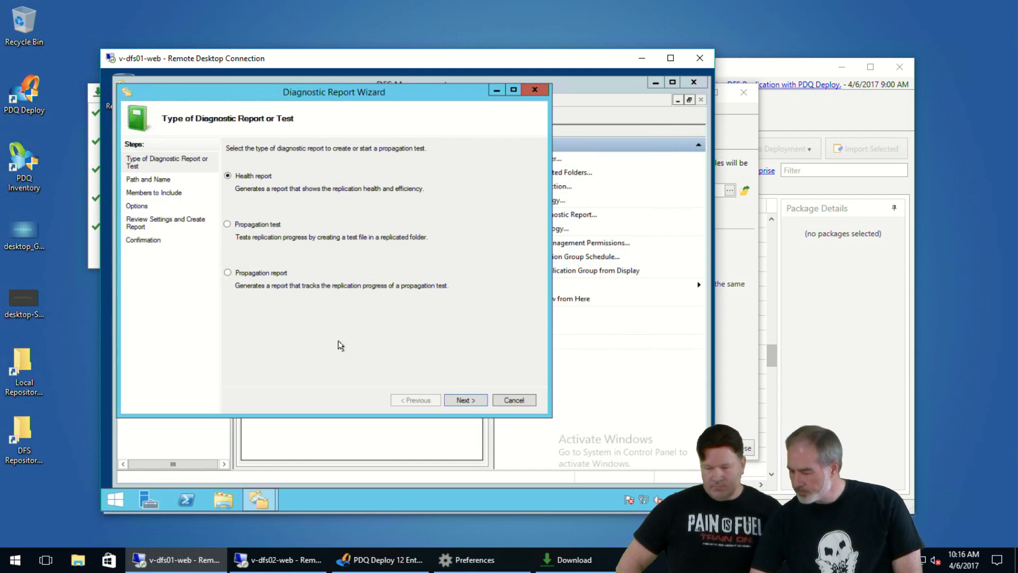
{"action": "left_click", "coordinate": [463, 400]}
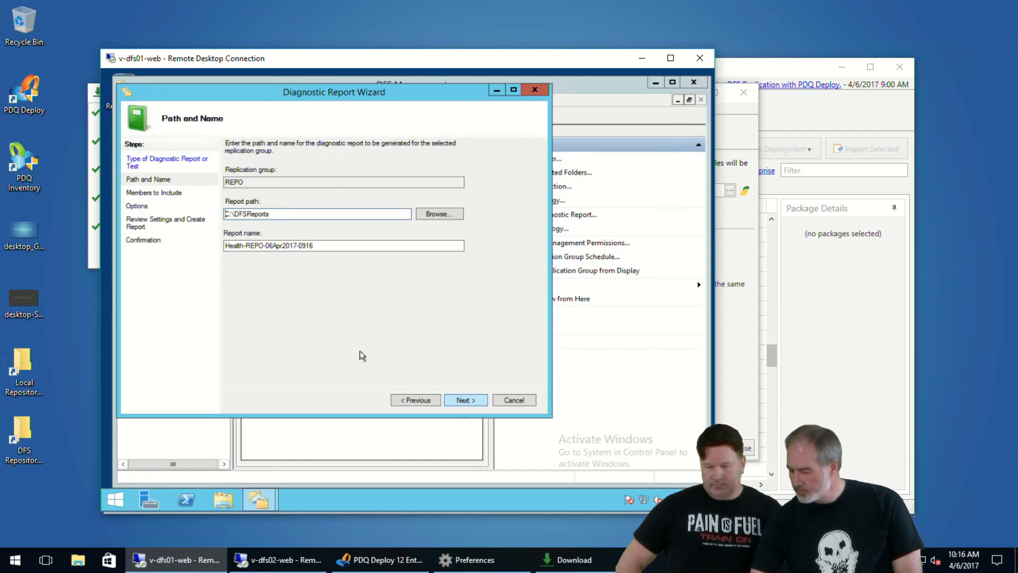
{"action": "left_click", "coordinate": [414, 400]}
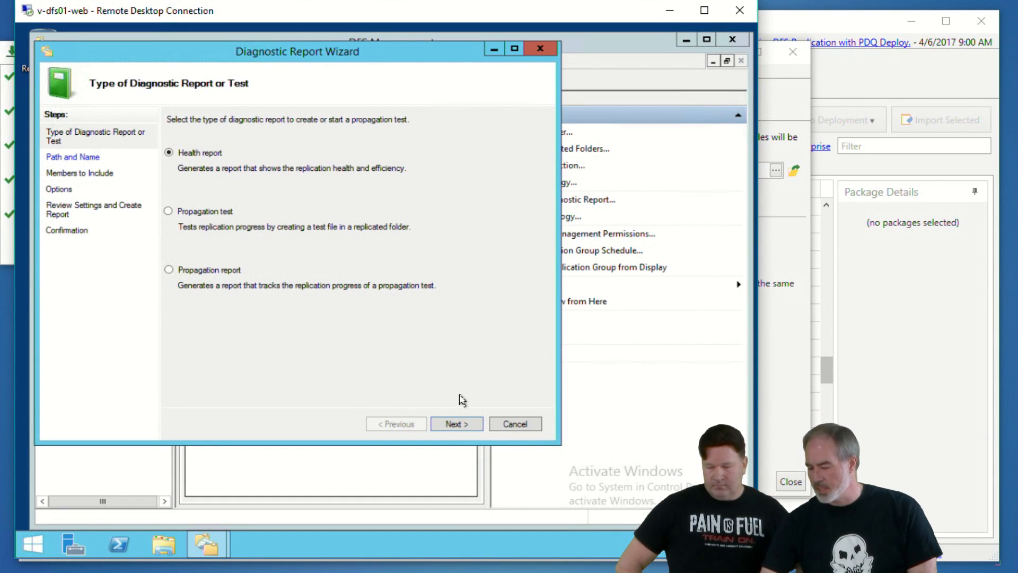
{"action": "left_click", "coordinate": [454, 424]}
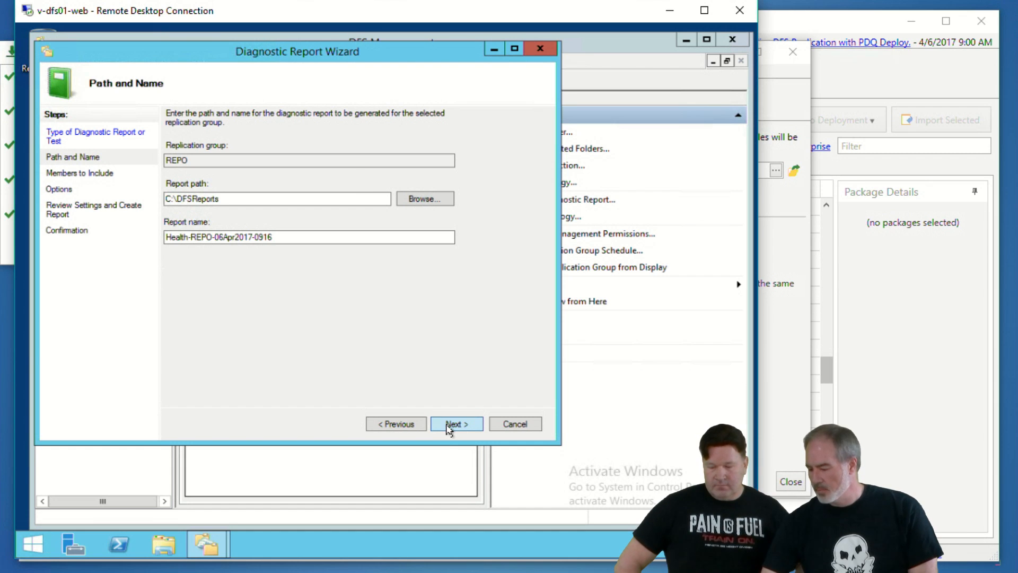
{"action": "left_click", "coordinate": [454, 424]}
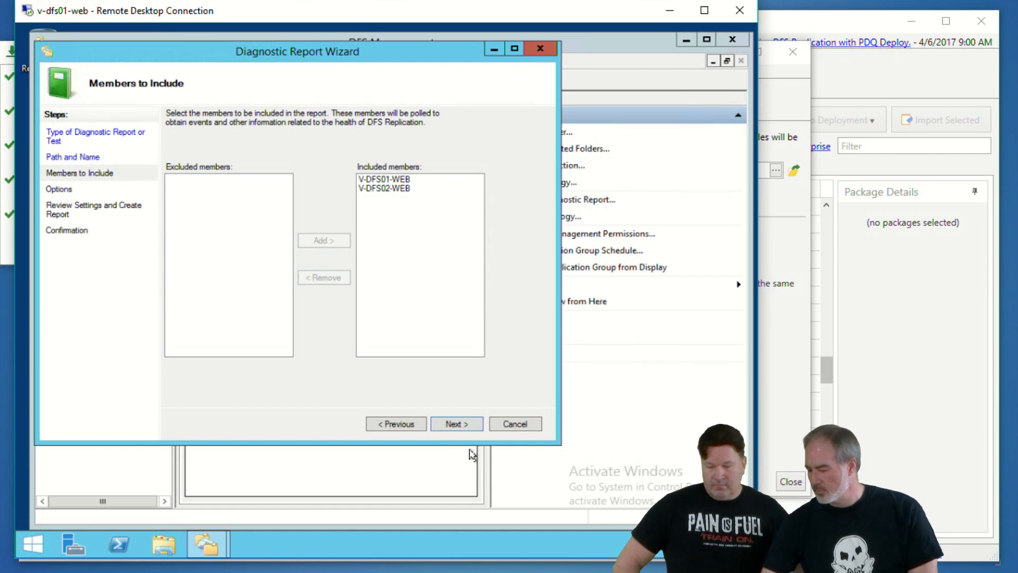
{"action": "left_click", "coordinate": [456, 424]}
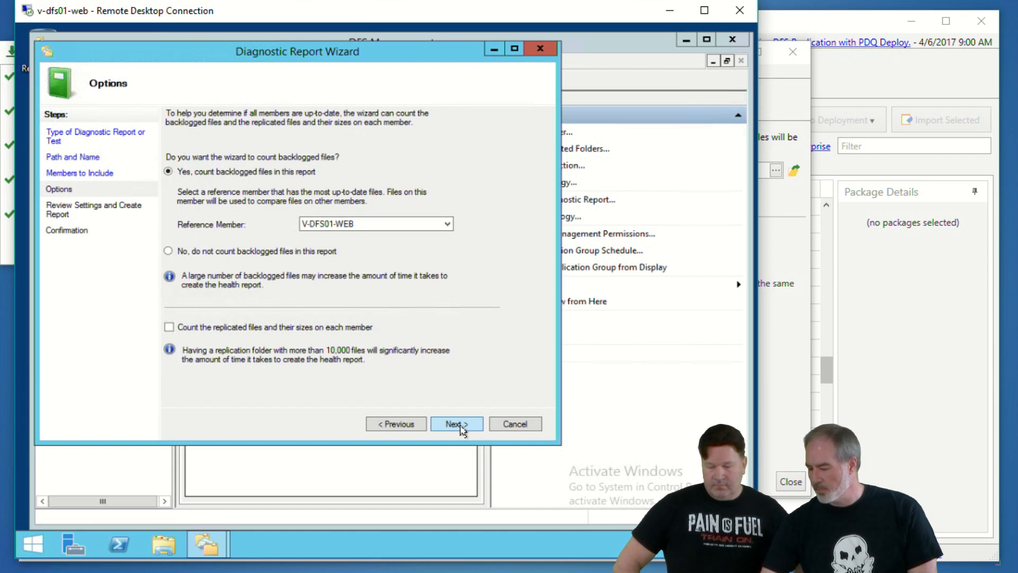
{"action": "left_click", "coordinate": [168, 251]}
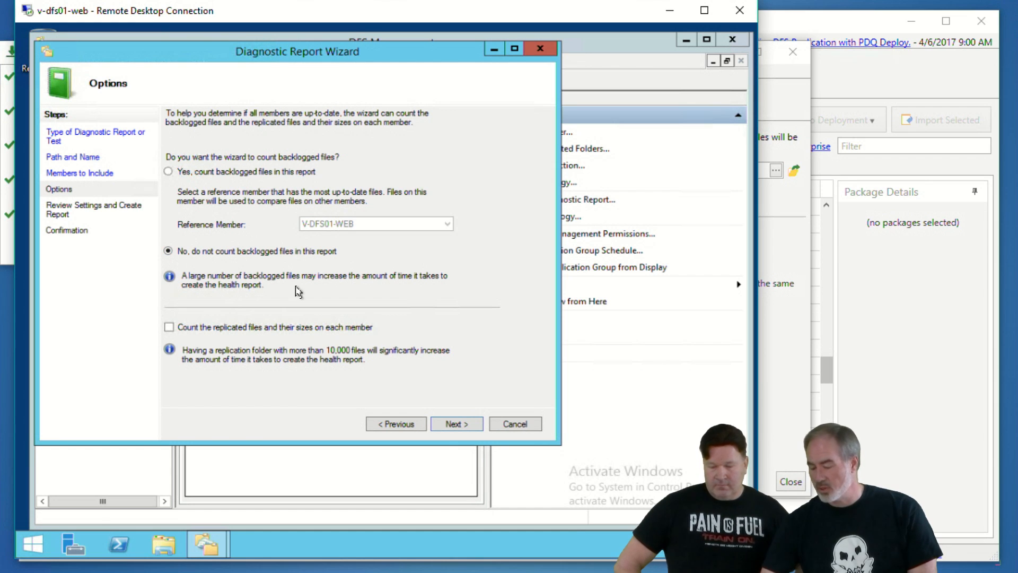
{"action": "left_click", "coordinate": [455, 427]}
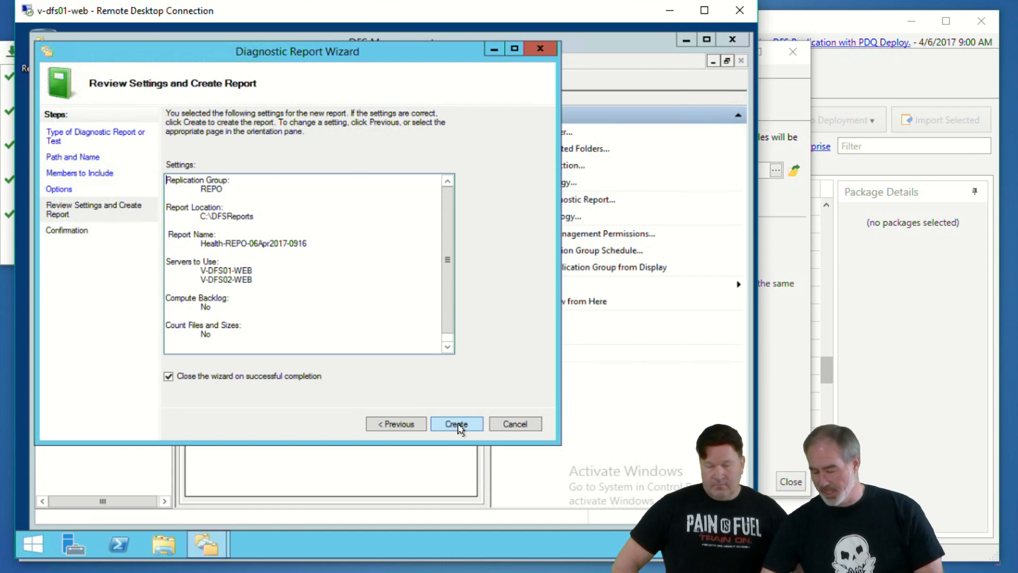
{"action": "left_click", "coordinate": [457, 424]}
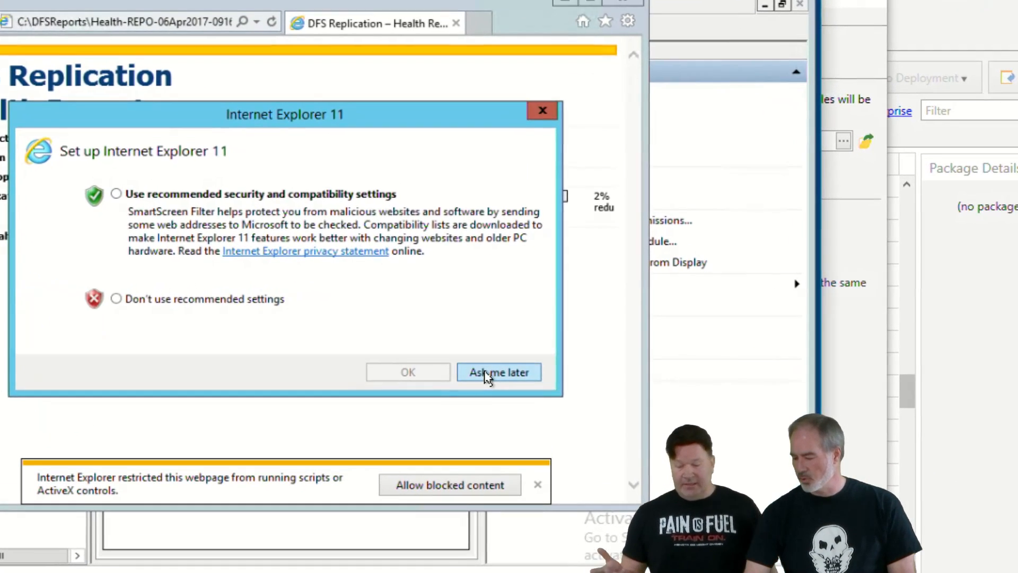
Postpone the Internet Explorer 11 setup, allow the report's blocked content and examine the details of all servers in the health report
{"action": "left_click", "coordinate": [492, 354]}
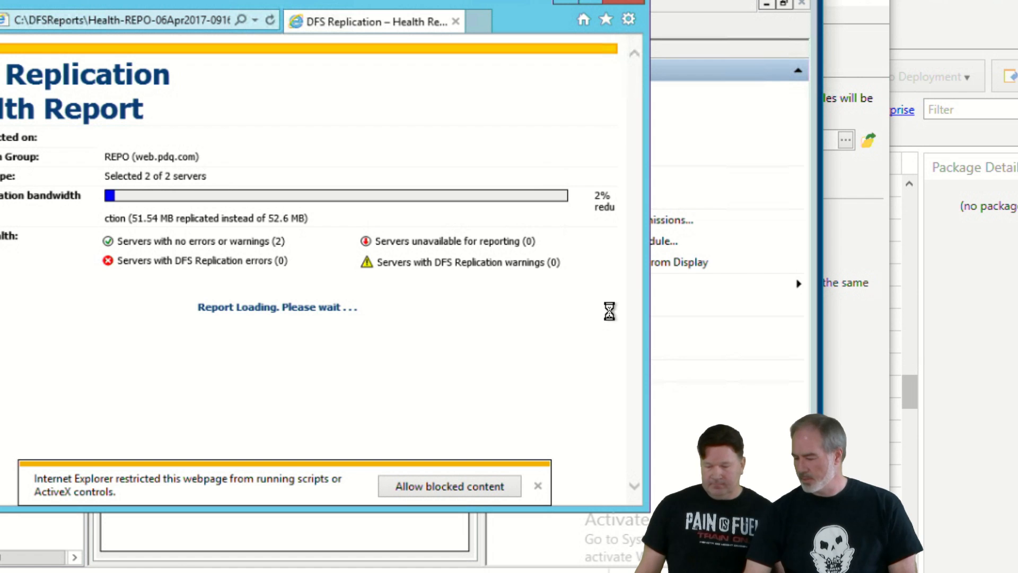
{"action": "left_click", "coordinate": [432, 491]}
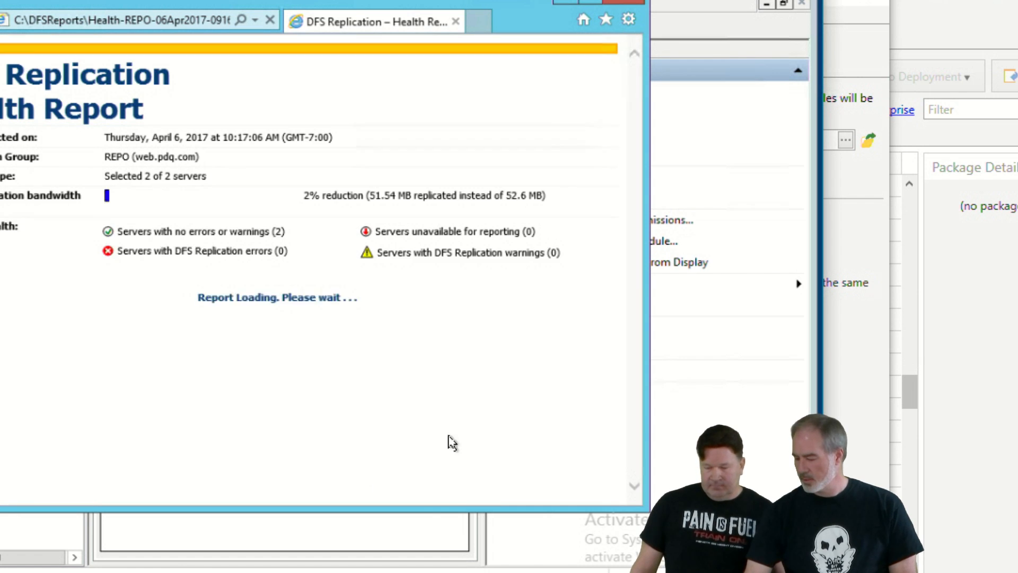
{"action": "left_click_drag", "start_coordinate": [313, 3], "coordinate": [515, 4]}
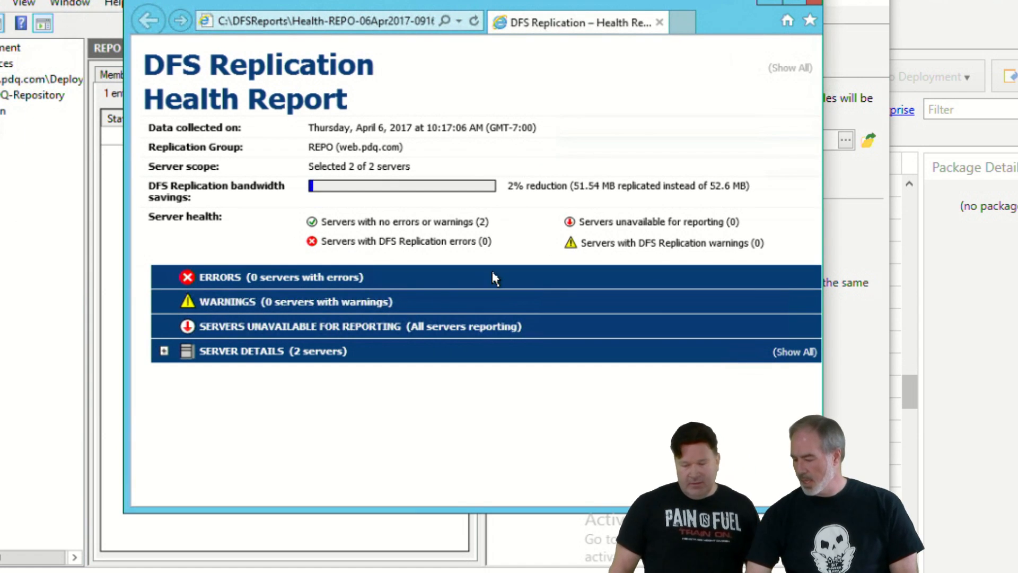
{"action": "left_click", "coordinate": [801, 352]}
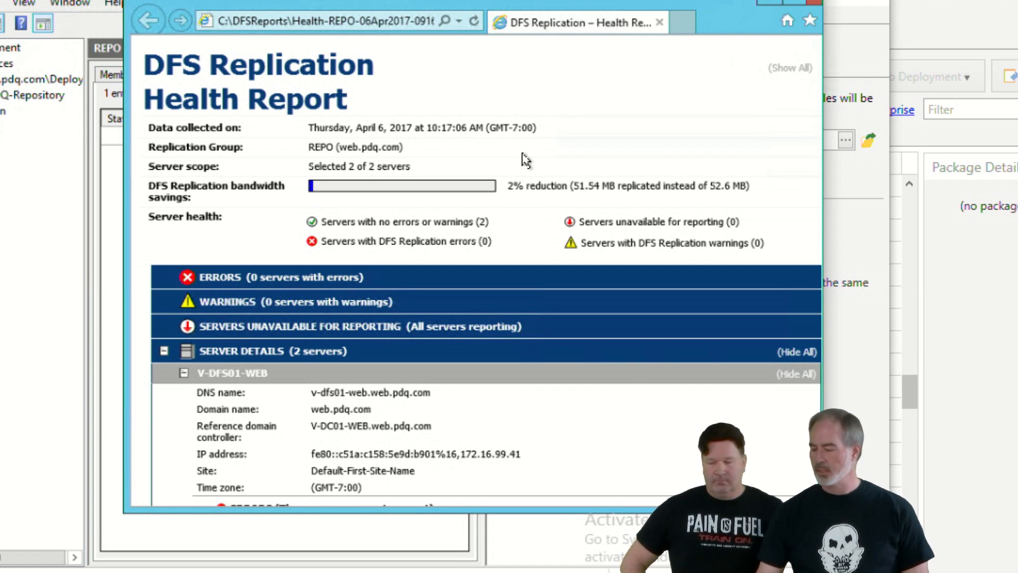
{"action": "left_click_drag", "start_coordinate": [472, 4], "coordinate": [253, 4]}
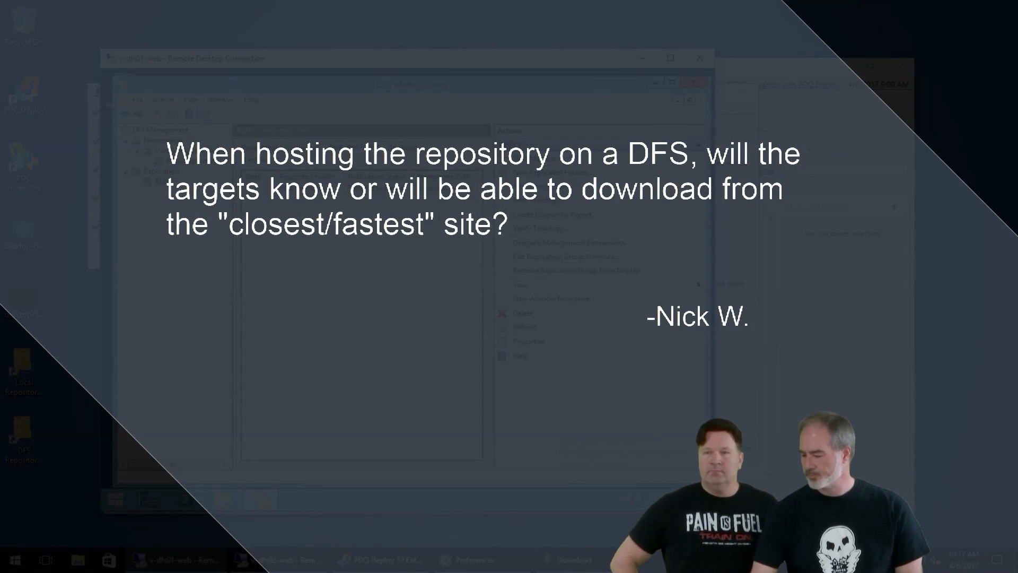
Return to PDQ Deploy, close the preferences and point out the warning icons on the imported packages
{"action": "left_click", "coordinate": [641, 62]}
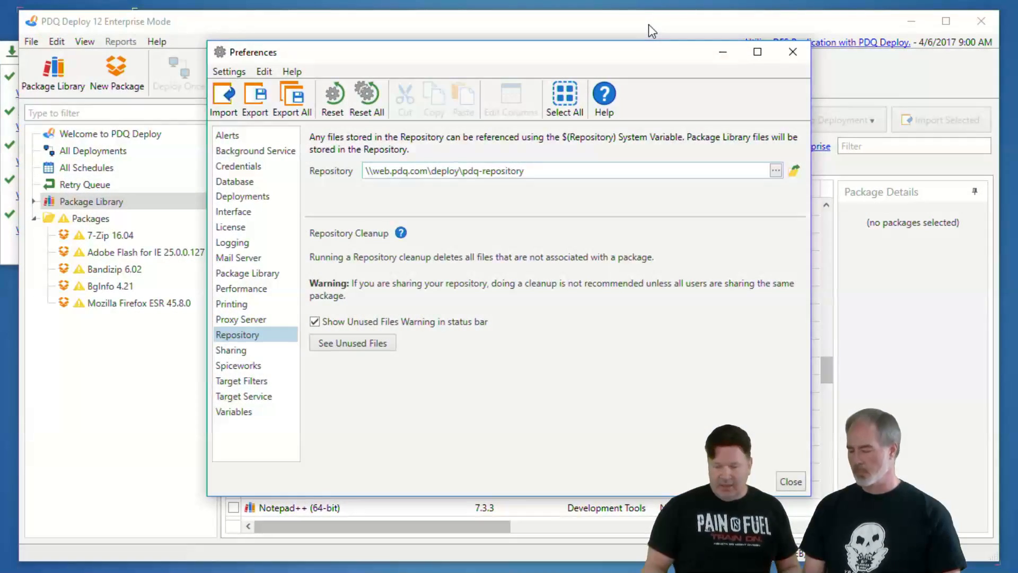
{"action": "left_click", "coordinate": [802, 59]}
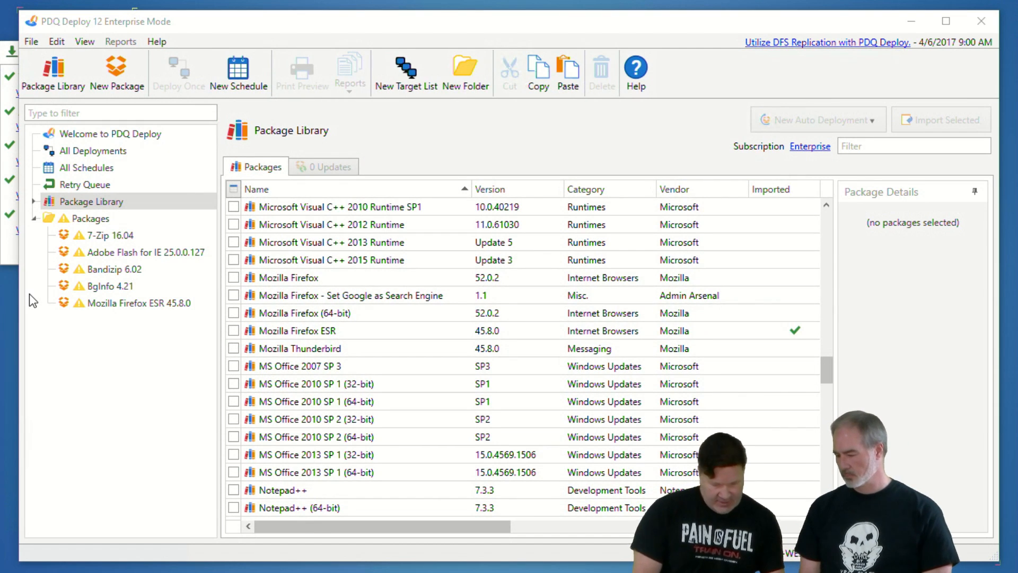
{"action": "mouse_move", "coordinate": [37, 303]}
{"action": "left_mouse_down"}
{"action": "mouse_move", "coordinate": [99, 273]}
{"action": "mouse_move", "coordinate": [69, 210]}
{"action": "left_mouse_up"}
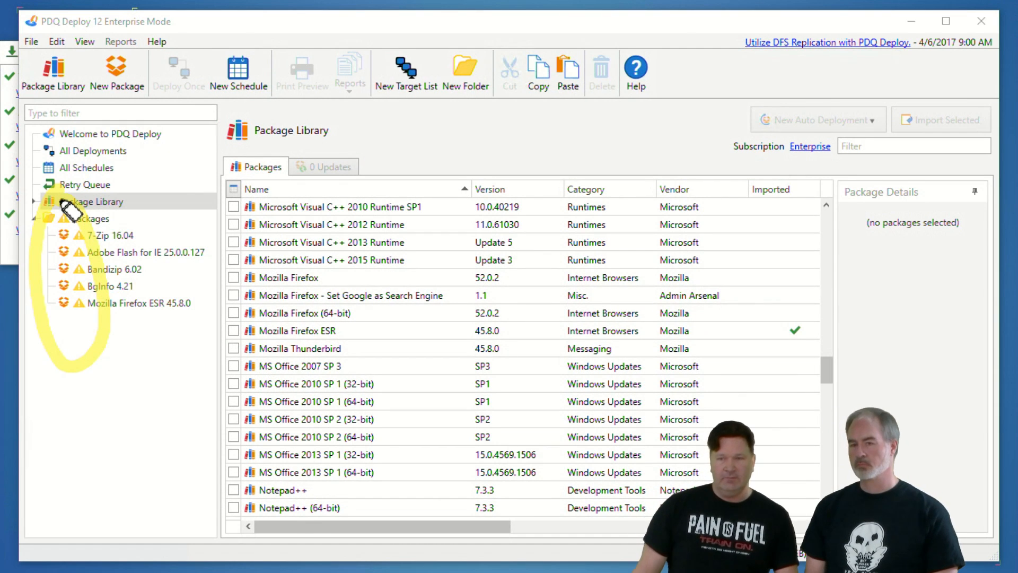
{"action": "key", "text": "Escape"}
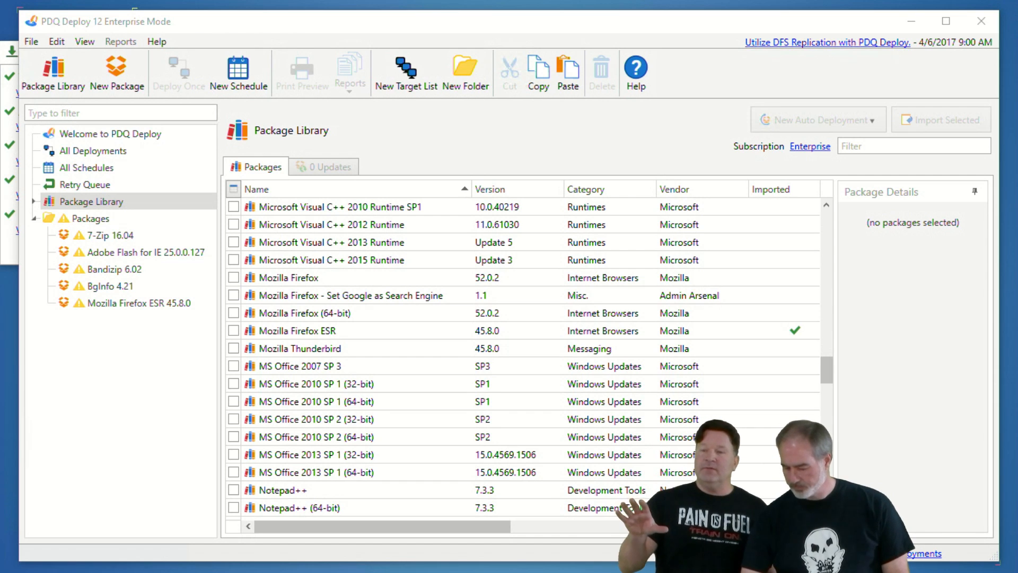
Copy the 7-Zip, Adobe, Bandisoft, Microsoft and Mozilla folders from the local Repository into \\web.pdq.com\deploy\PDQ-Repository and minimize both folder windows
{"action": "left_click", "coordinate": [26, 572]}
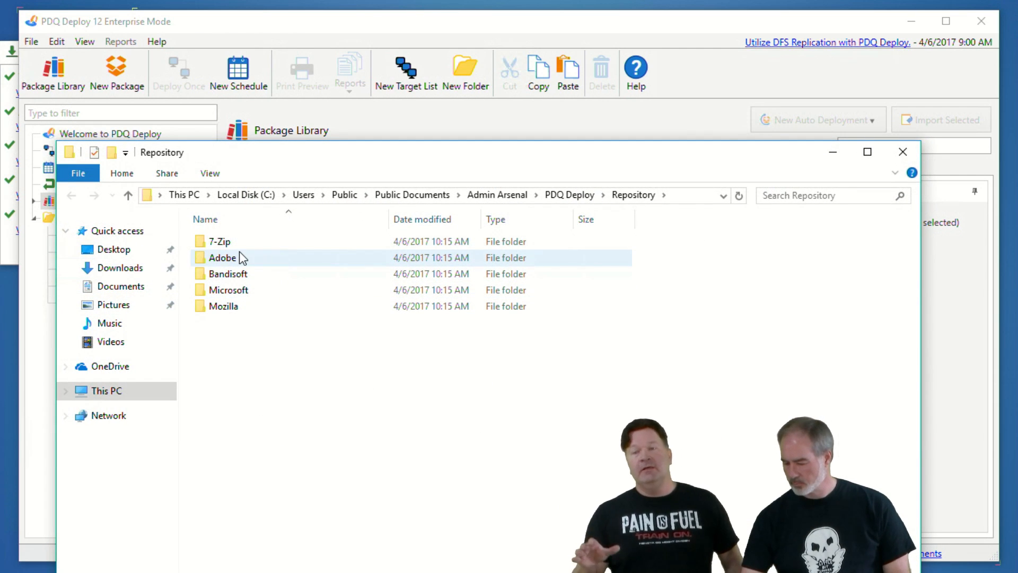
{"action": "key", "text": "ctrl+a"}
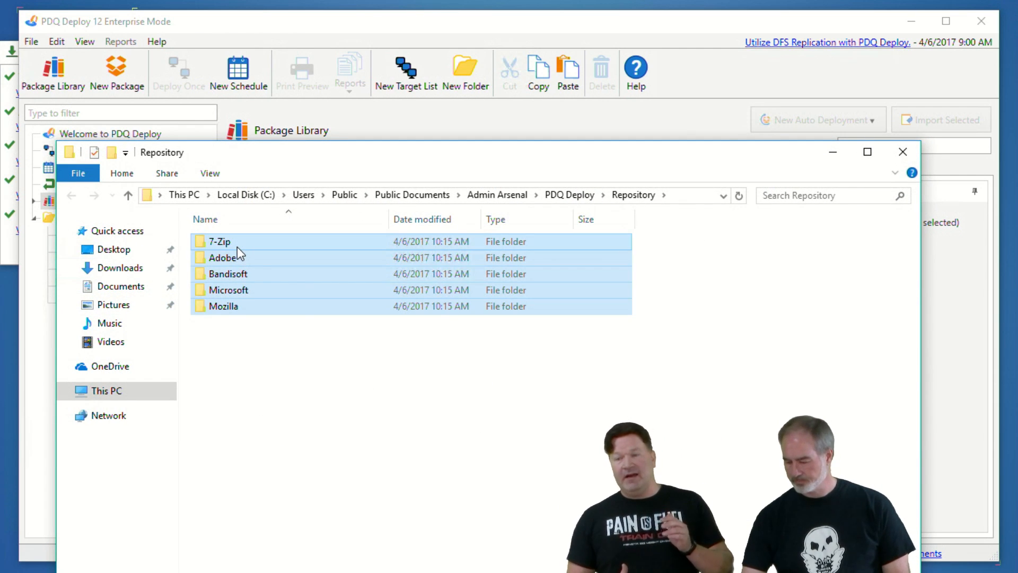
{"action": "right_click", "coordinate": [237, 247]}
{"action": "left_click", "coordinate": [275, 395]}
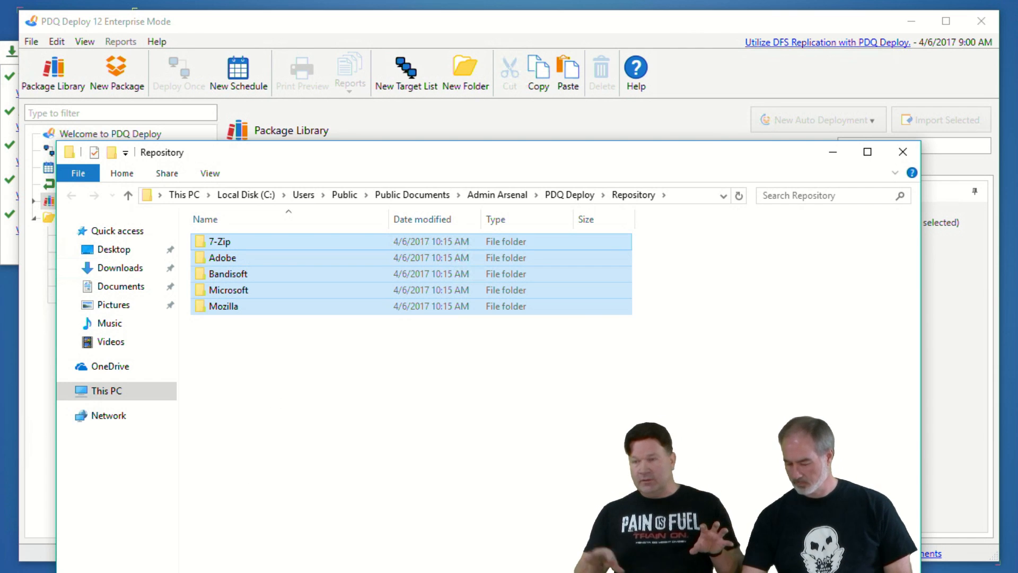
{"action": "double_click", "coordinate": [22, 432]}
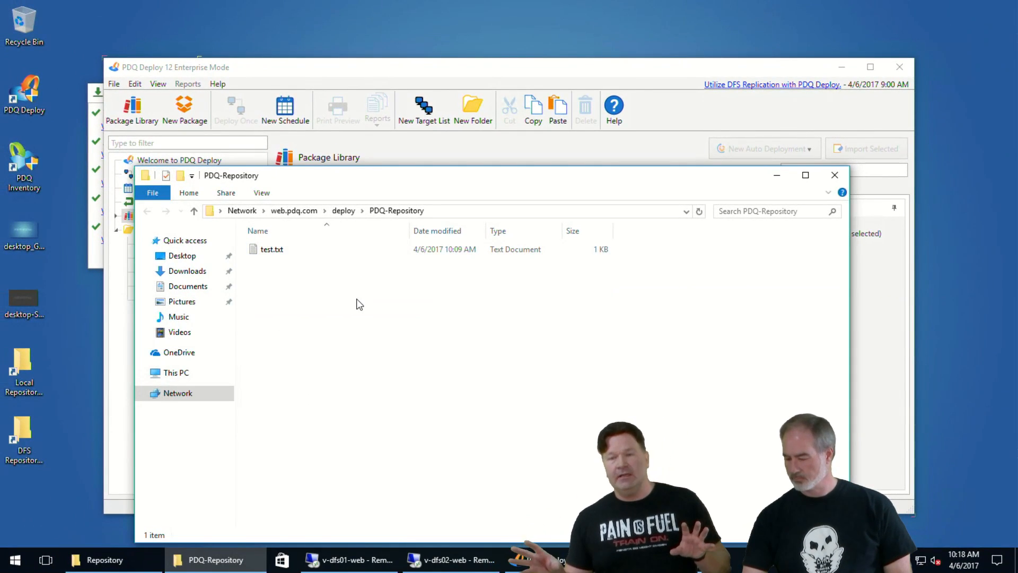
{"action": "right_click", "coordinate": [359, 303]}
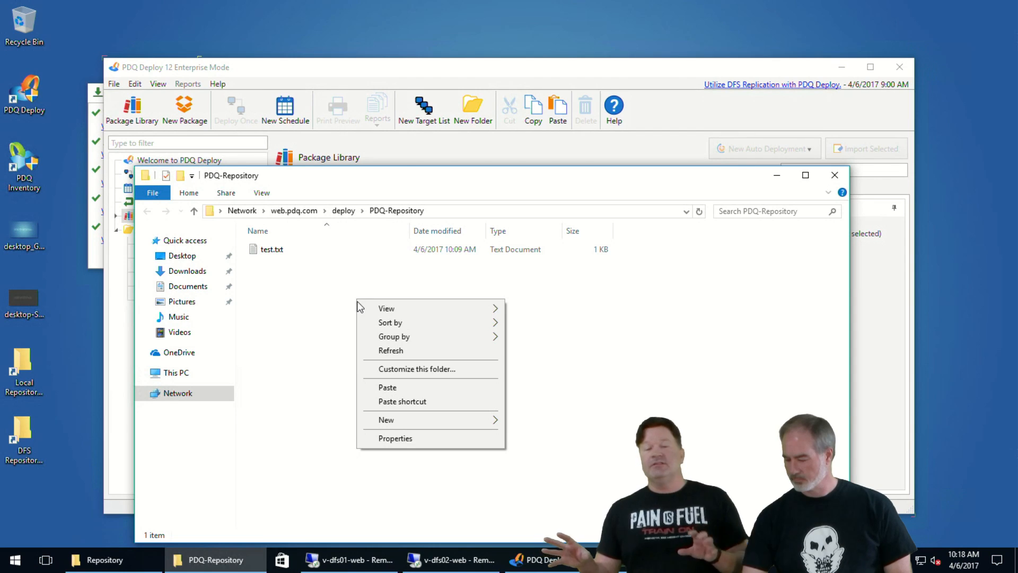
{"action": "left_click", "coordinate": [394, 388]}
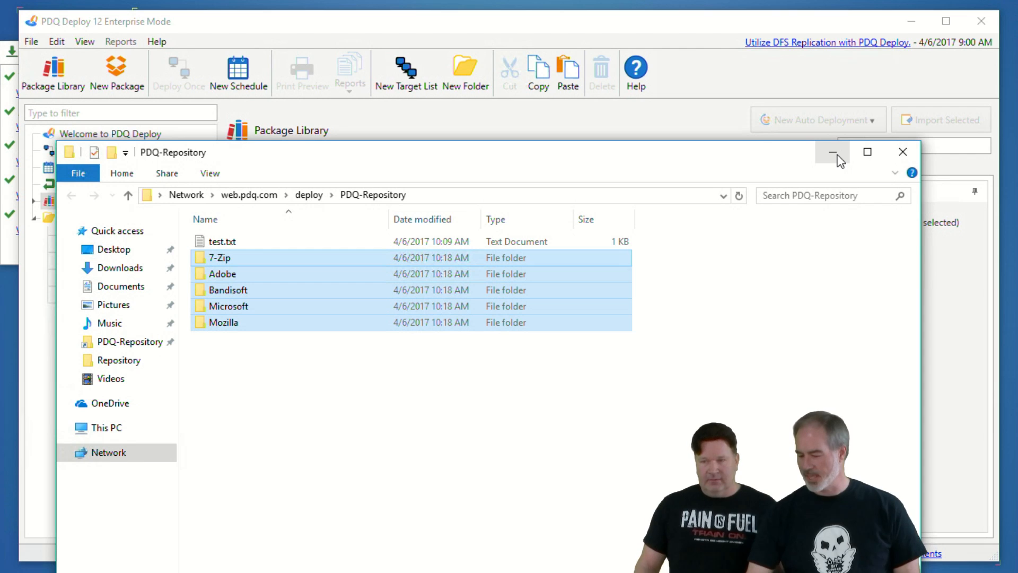
{"action": "left_click", "coordinate": [831, 152]}
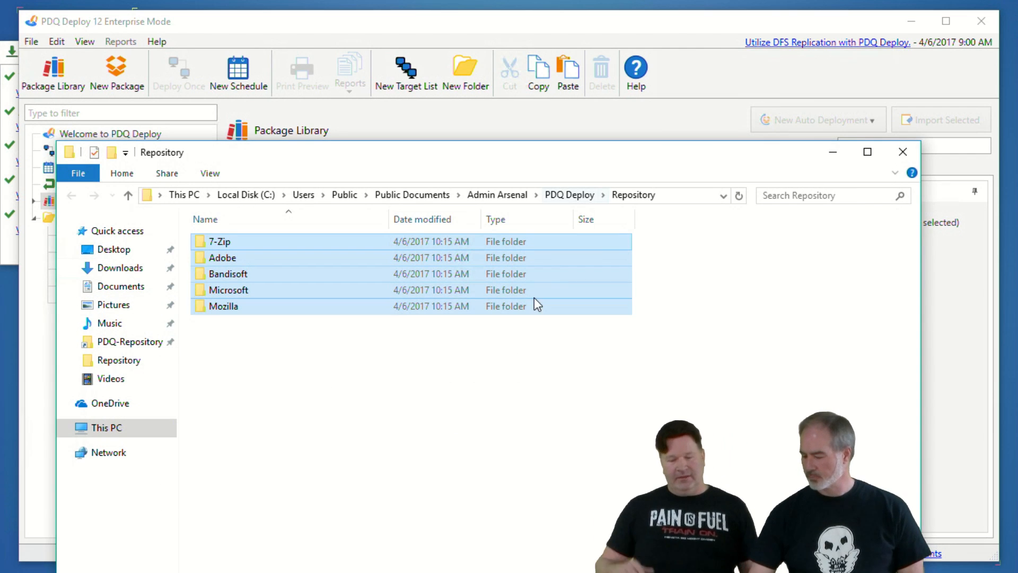
{"action": "left_click", "coordinate": [833, 155]}
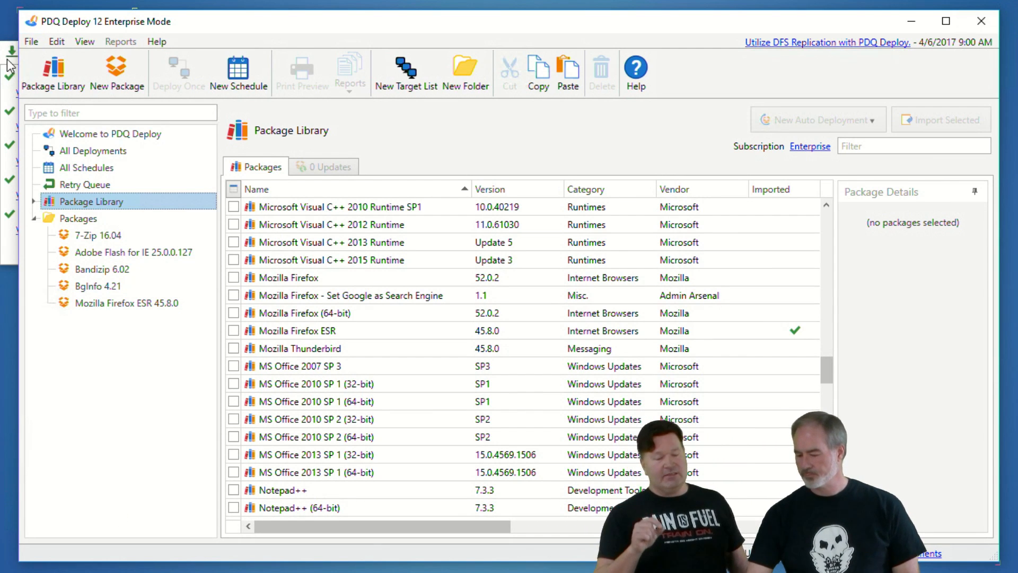
Set the Copy Mode to Pull in the Performance preferences and close the preferences
{"action": "left_click", "coordinate": [37, 40]}
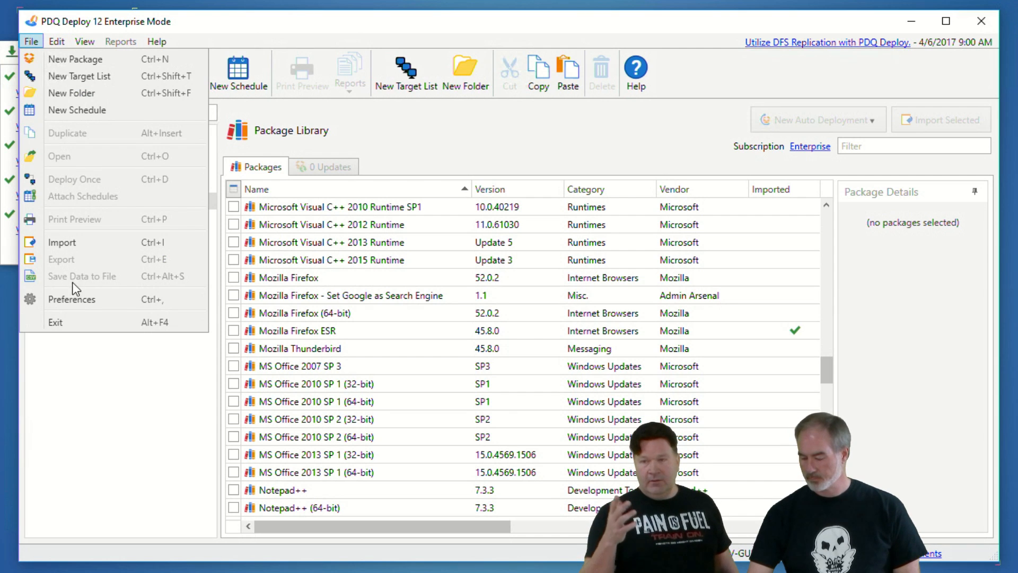
{"action": "left_click", "coordinate": [75, 296]}
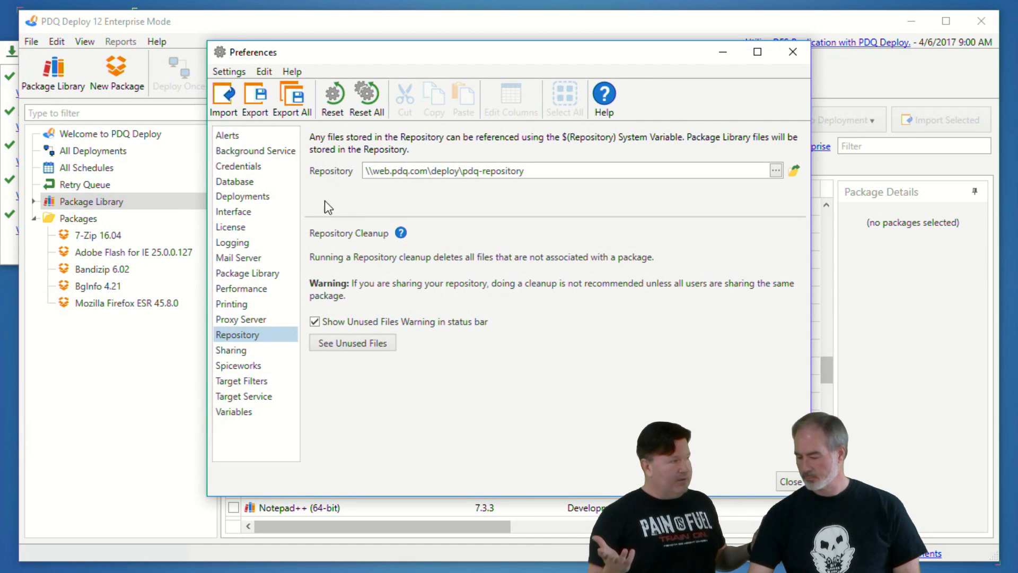
{"action": "left_click", "coordinate": [246, 288]}
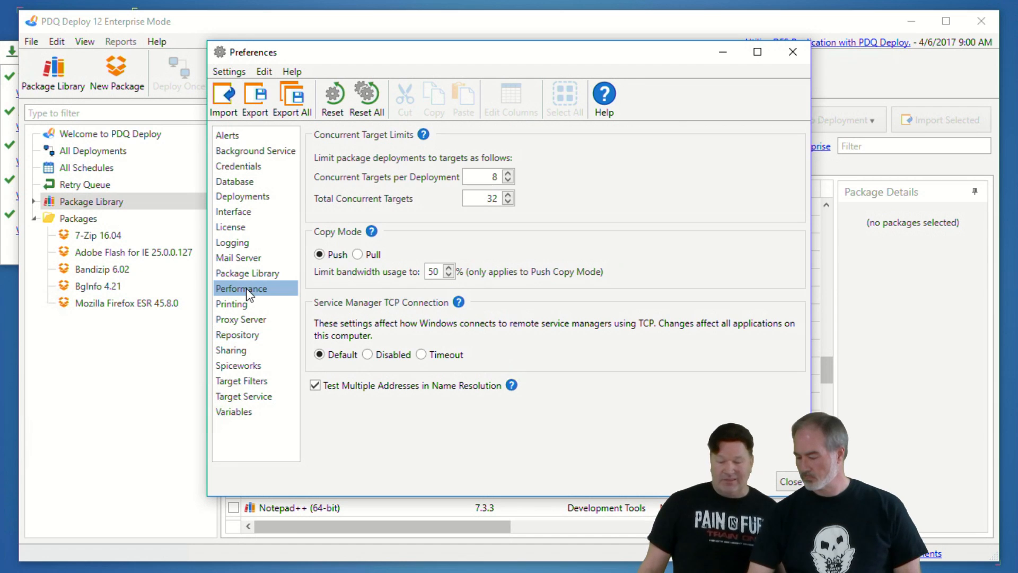
{"action": "left_click", "coordinate": [357, 255]}
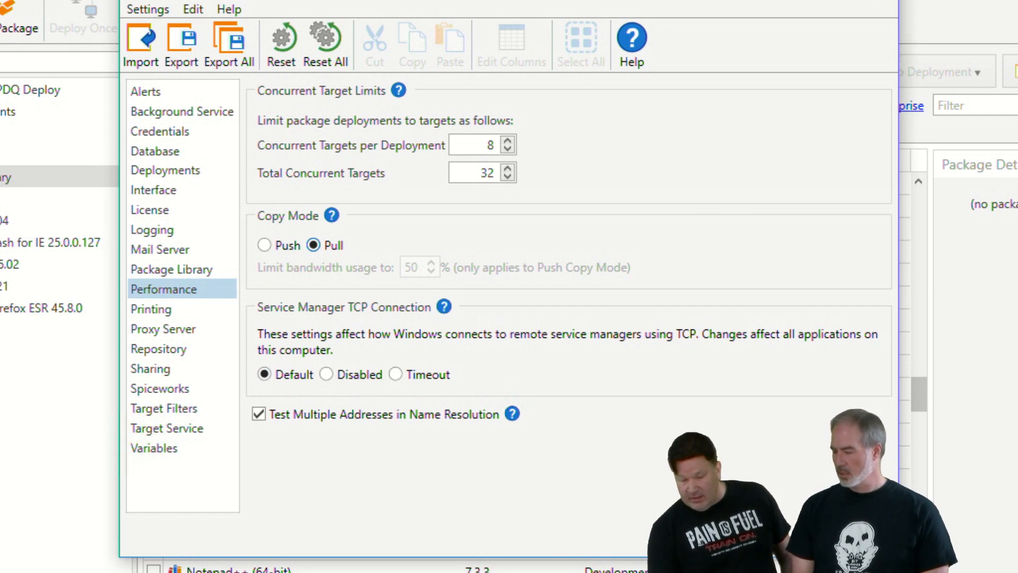
{"action": "left_click", "coordinate": [875, 0]}
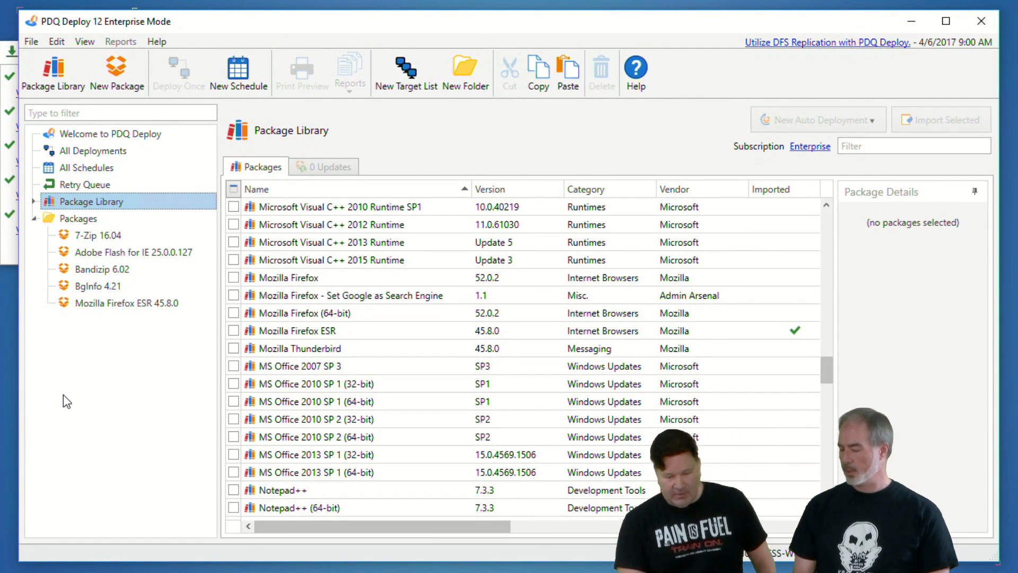
Start a one-time deployment of the 7-Zip 16.04 package and open the Active Directory computer selection for its targets
{"action": "left_click", "coordinate": [118, 235]}
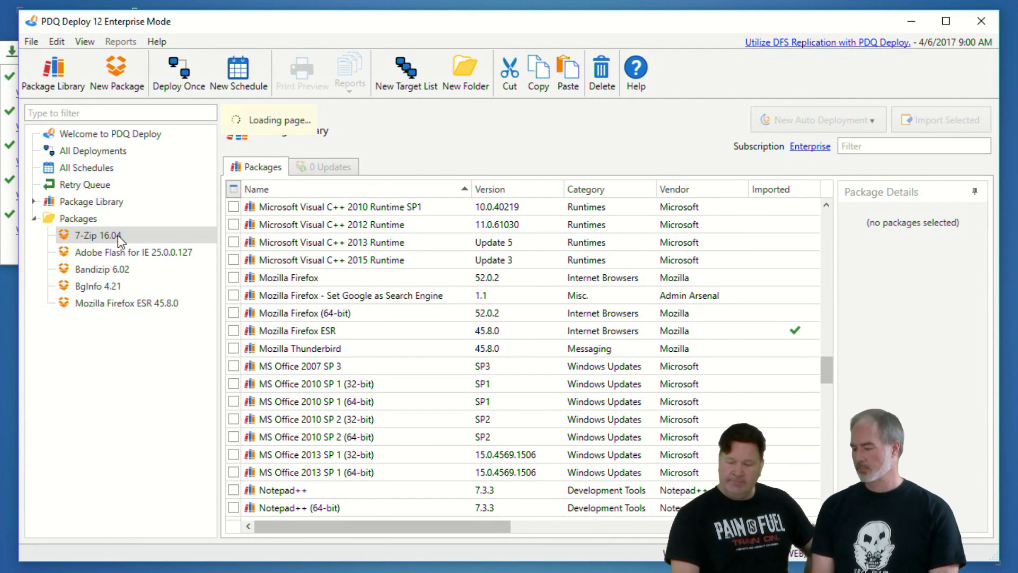
{"action": "right_click", "coordinate": [117, 235]}
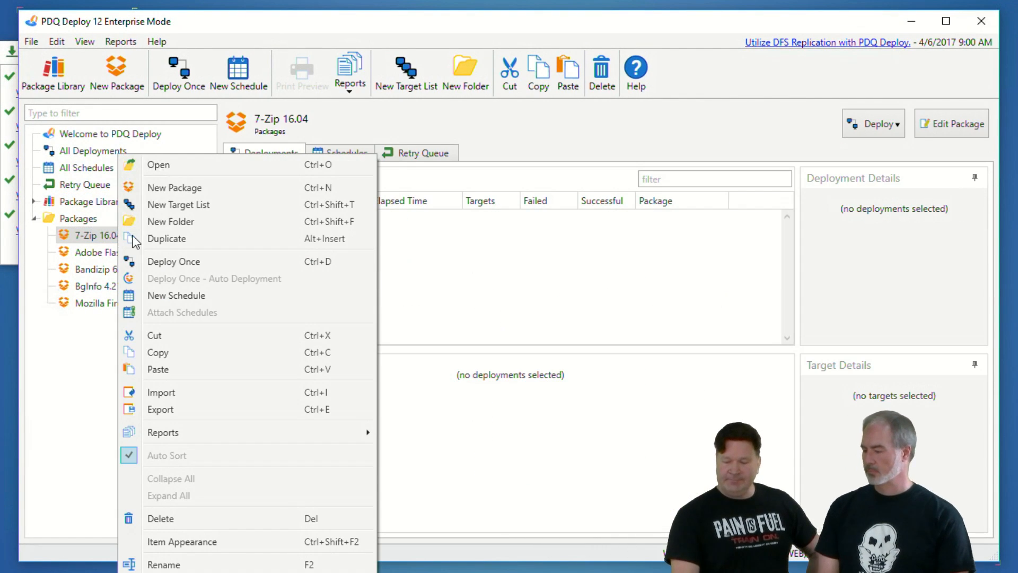
{"action": "left_click", "coordinate": [175, 262]}
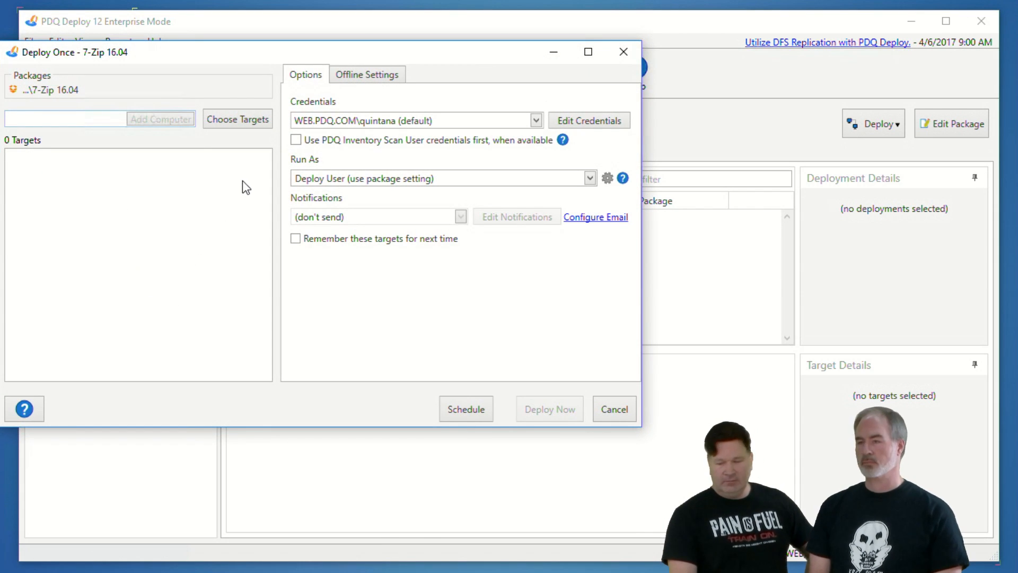
{"action": "left_click", "coordinate": [236, 121]}
{"action": "left_click", "coordinate": [244, 139]}
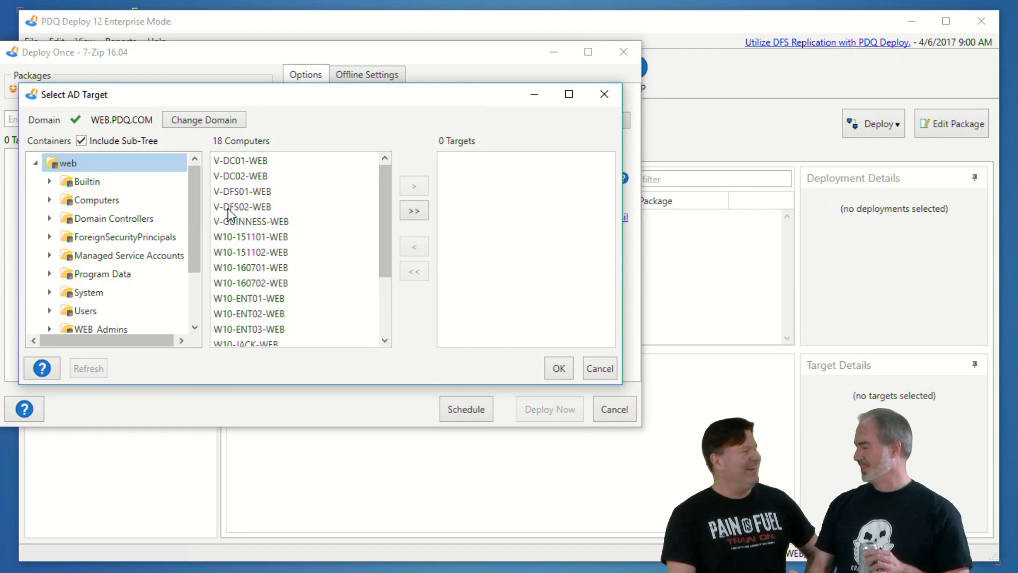
Add W10-MAKERS-WEB and W10-JACK-WEB as targets and deploy the package to them immediately
{"action": "scroll", "coordinate": [291, 236], "scroll_direction": "down", "scroll_amount": 2}
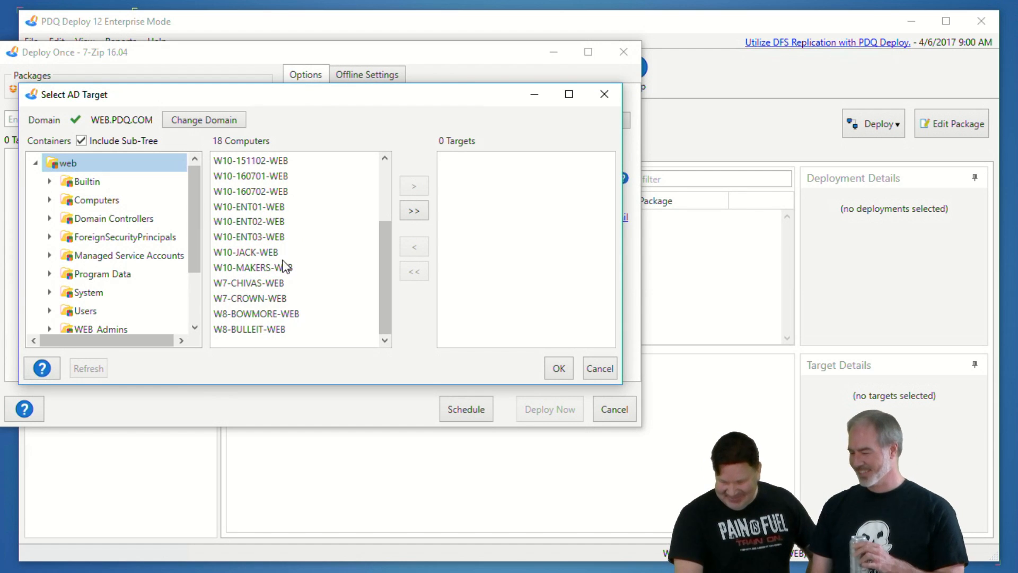
{"action": "left_click", "coordinate": [259, 267]}
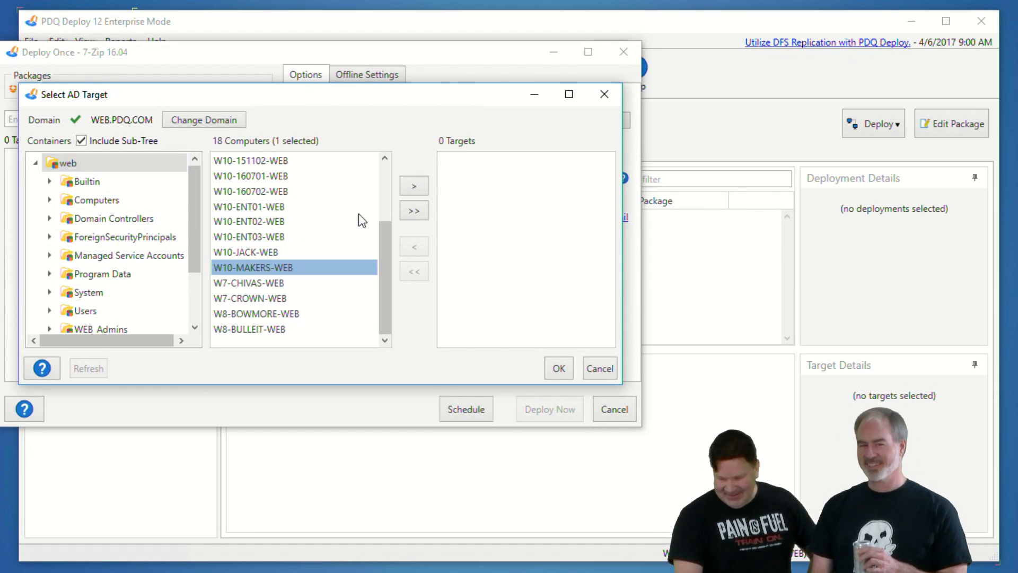
{"action": "left_click", "coordinate": [414, 186]}
{"action": "left_click", "coordinate": [259, 268]}
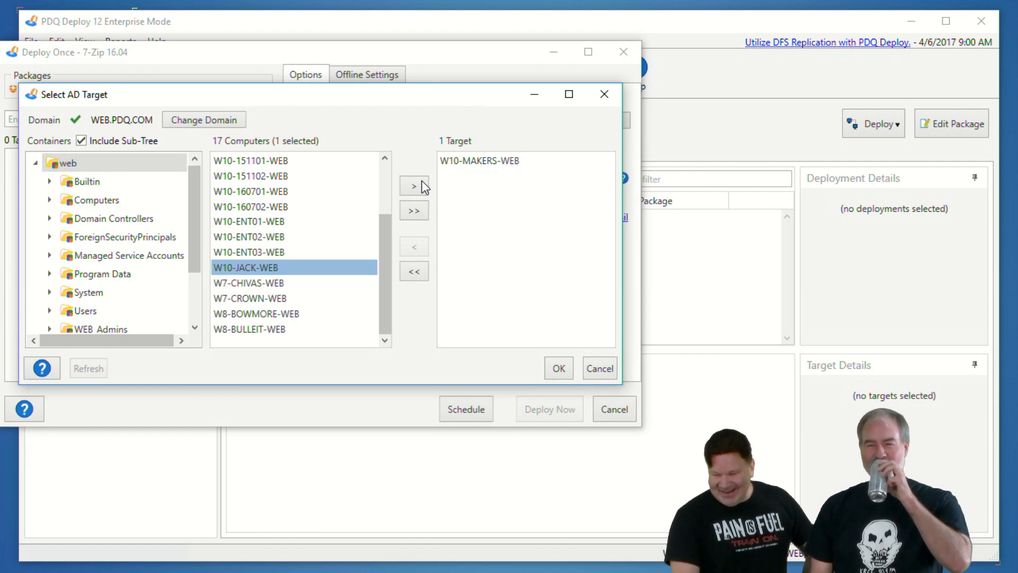
{"action": "left_click", "coordinate": [413, 185]}
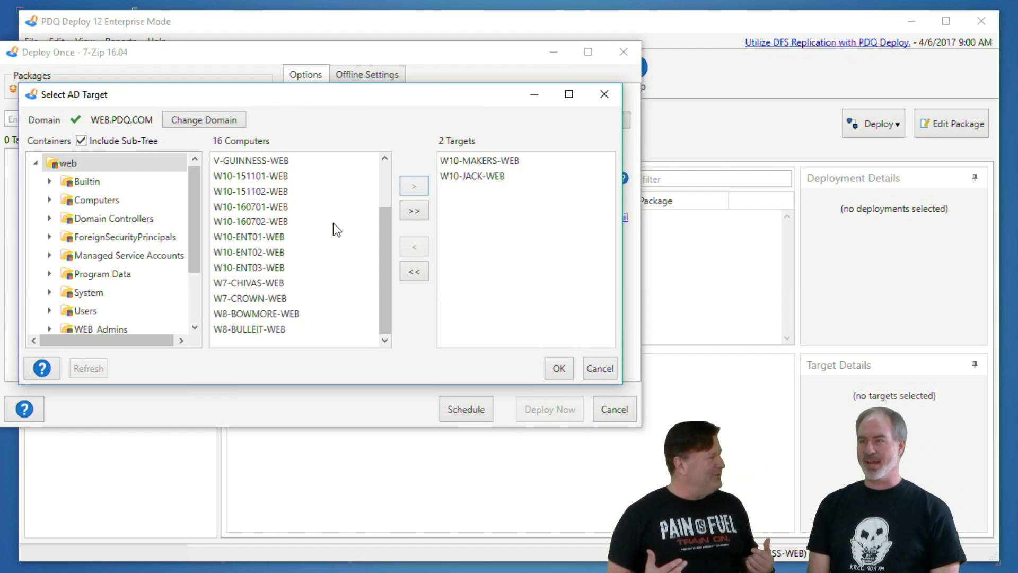
{"action": "left_click", "coordinate": [560, 368]}
{"action": "left_click", "coordinate": [539, 411]}
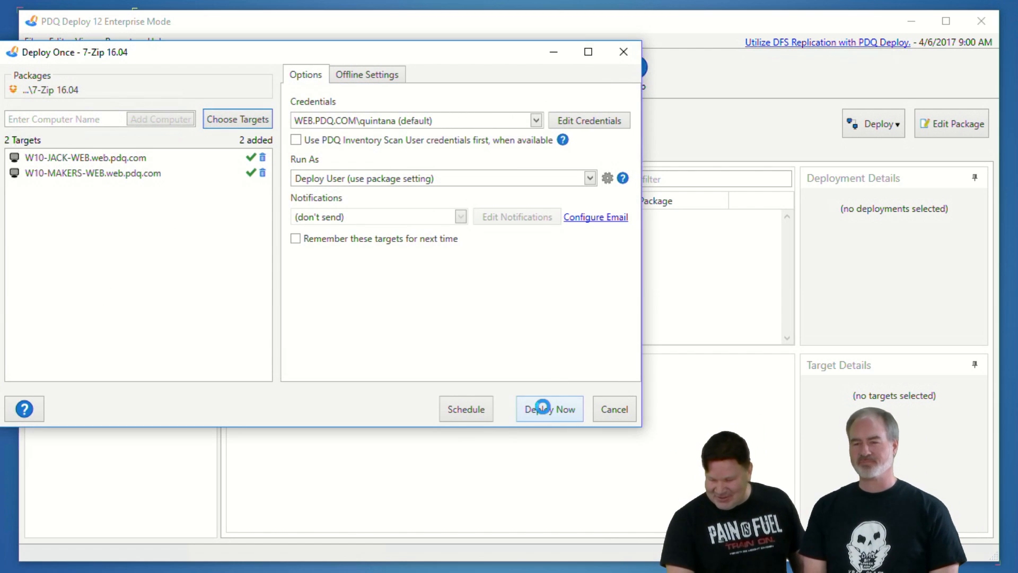